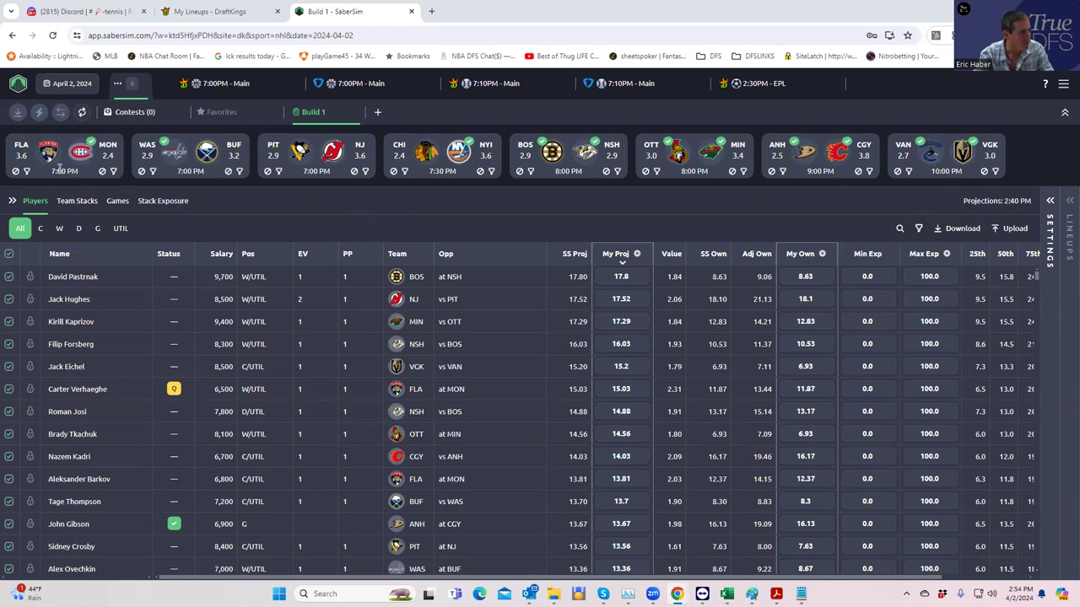
- Sort the NHLDK_Proj players by Sheets Value Score, largest to smallest
mouse_move(726, 594)
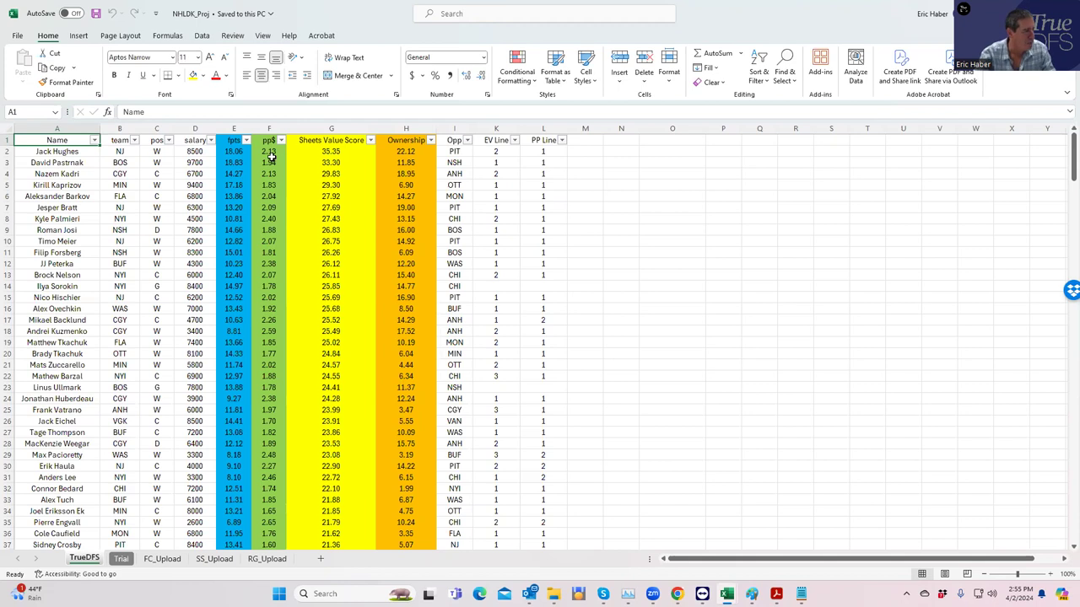
left_click(371, 140)
left_click(293, 167)
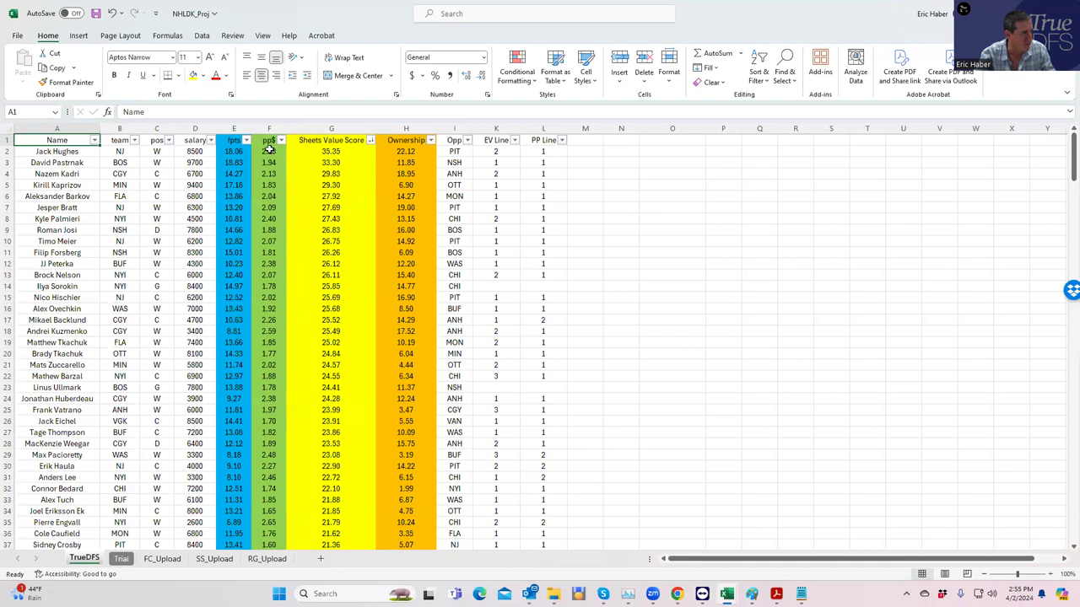
- Review the top-valued players' projections, like Jack Hughes's fpts, and mark their names and teams
left_click(270, 151)
left_click(232, 151)
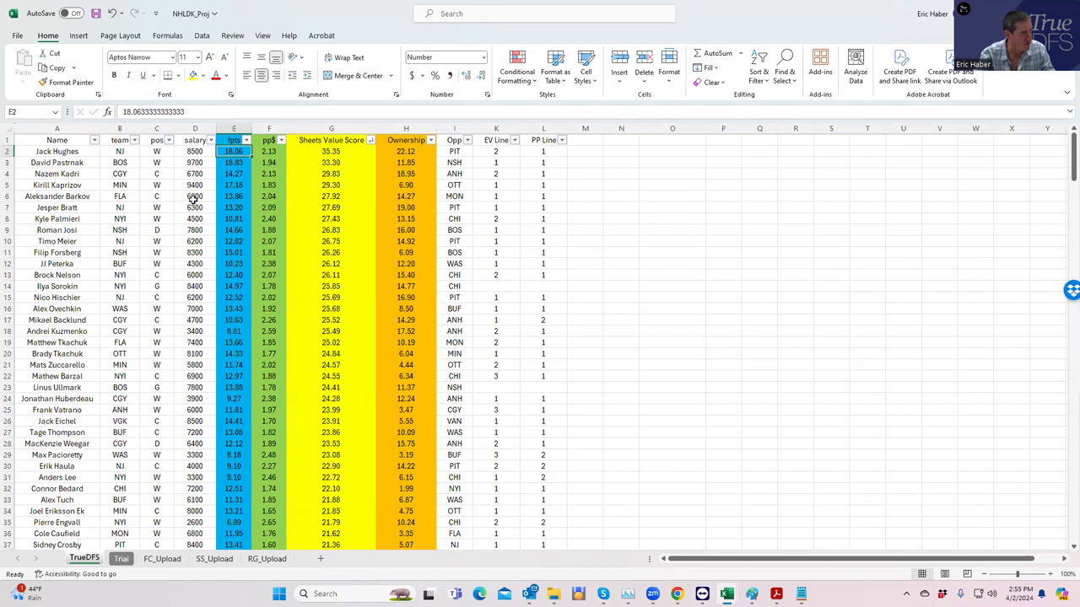
left_click_drag(120, 150, 128, 349)
left_click_drag(66, 152, 126, 359)
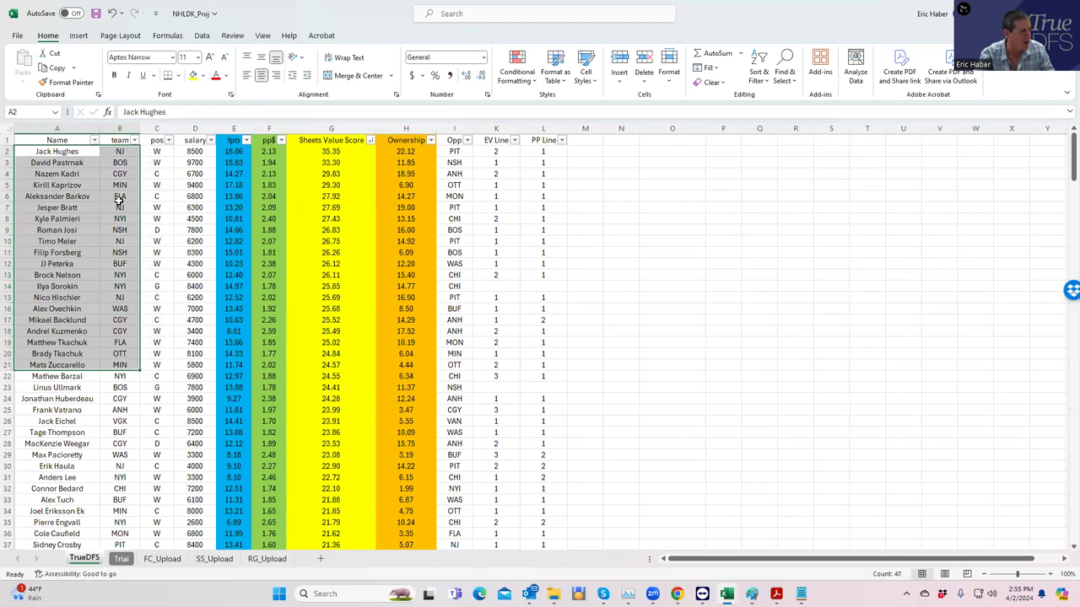
left_click(122, 152)
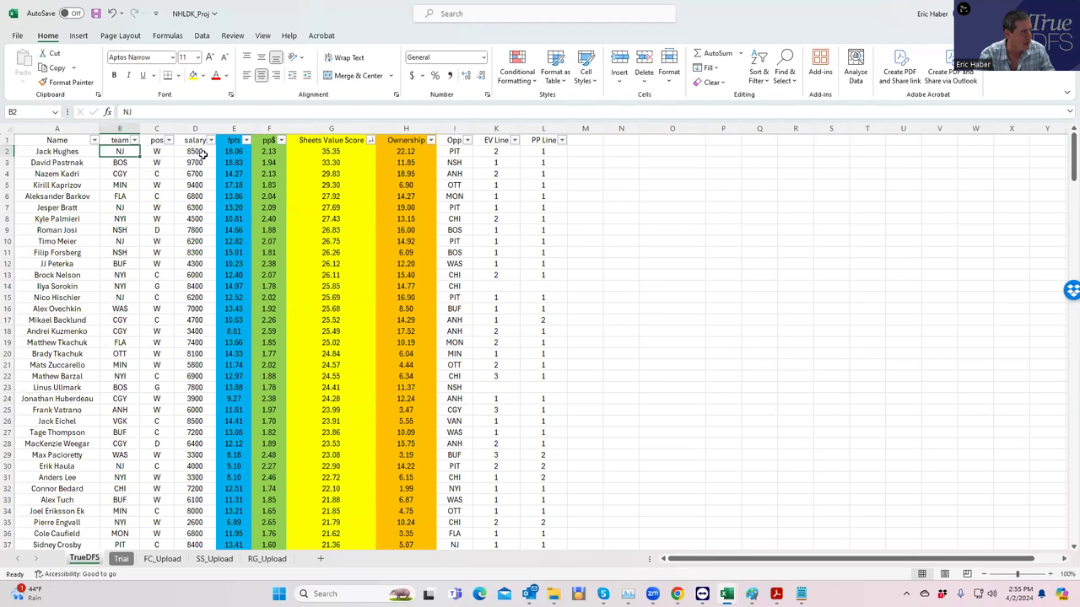
left_click(123, 209)
left_click(194, 208)
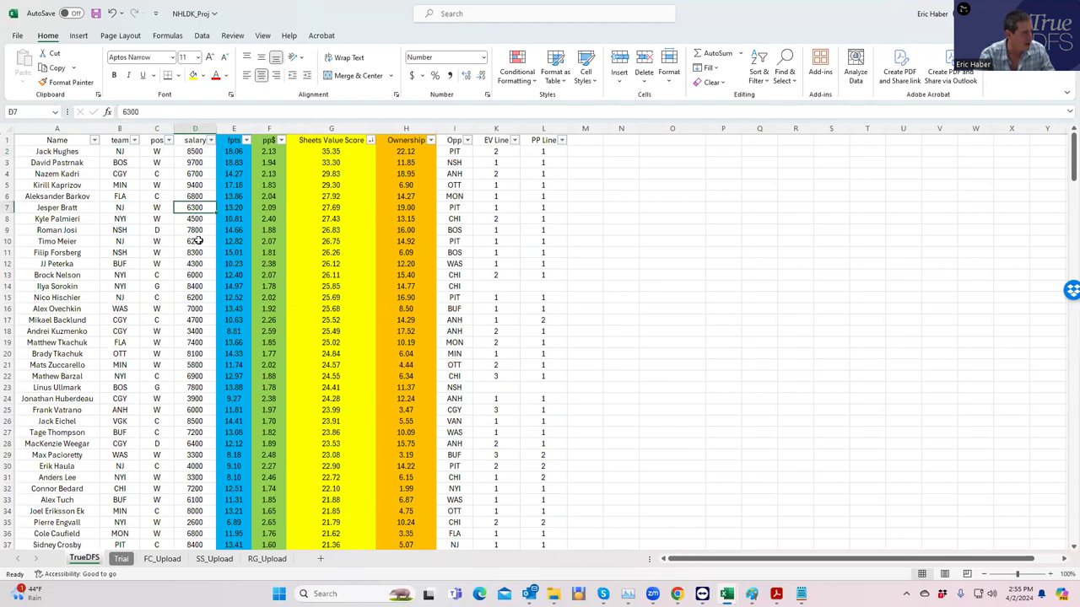
left_click(197, 240)
left_click(124, 240)
left_click(122, 298)
left_click(122, 151)
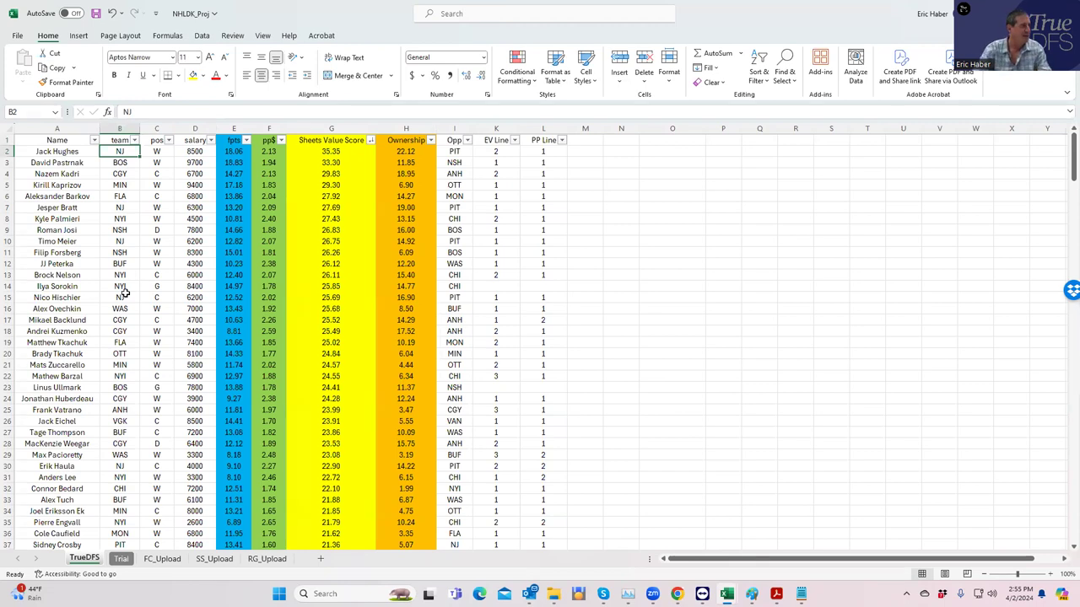
left_click(118, 218)
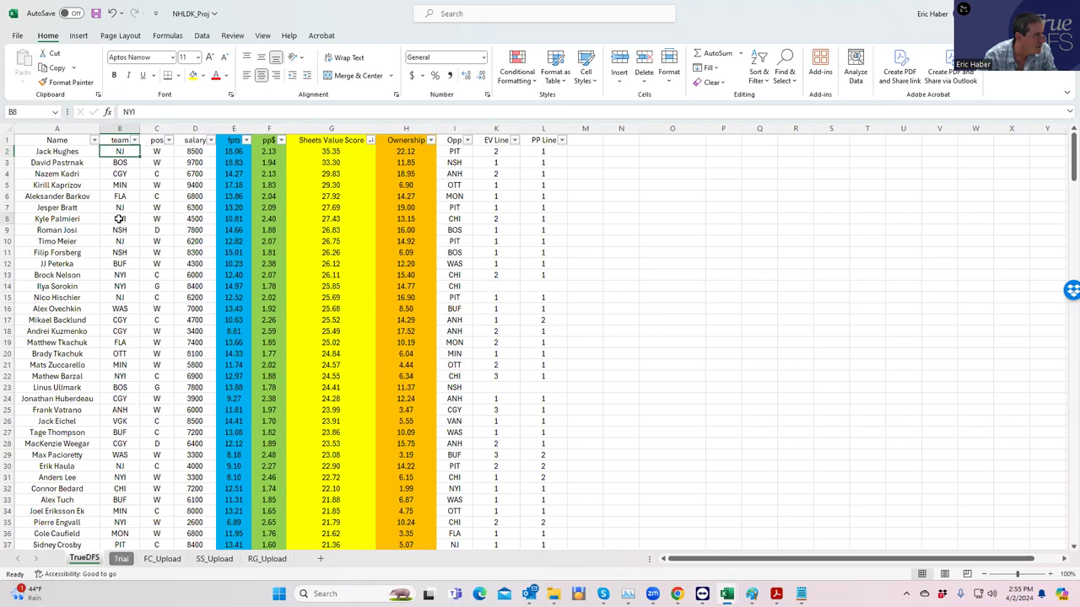
left_click(201, 219)
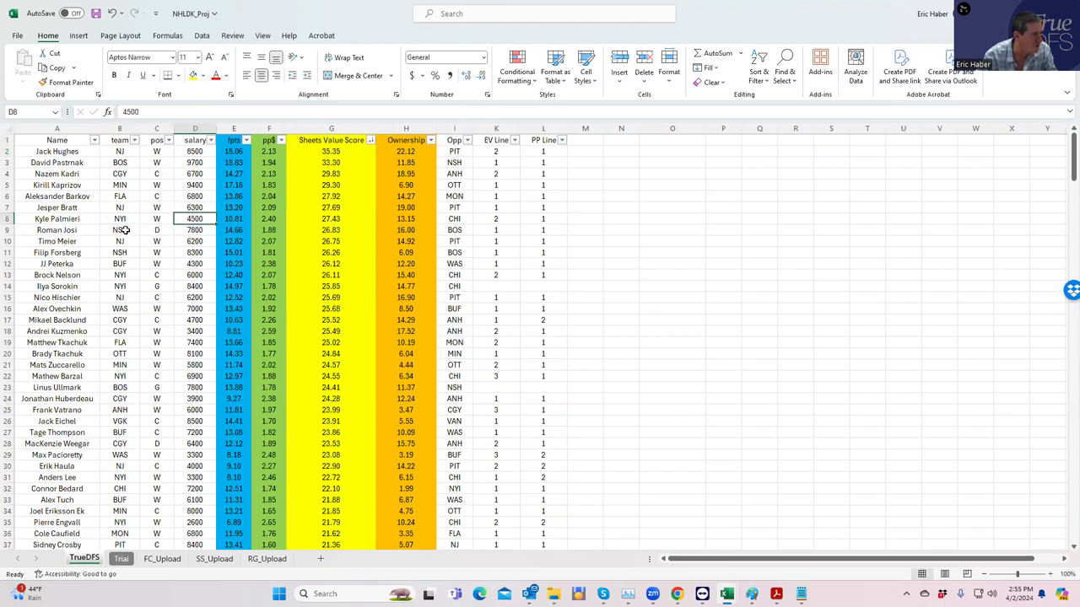
left_click(199, 275)
left_click(501, 274)
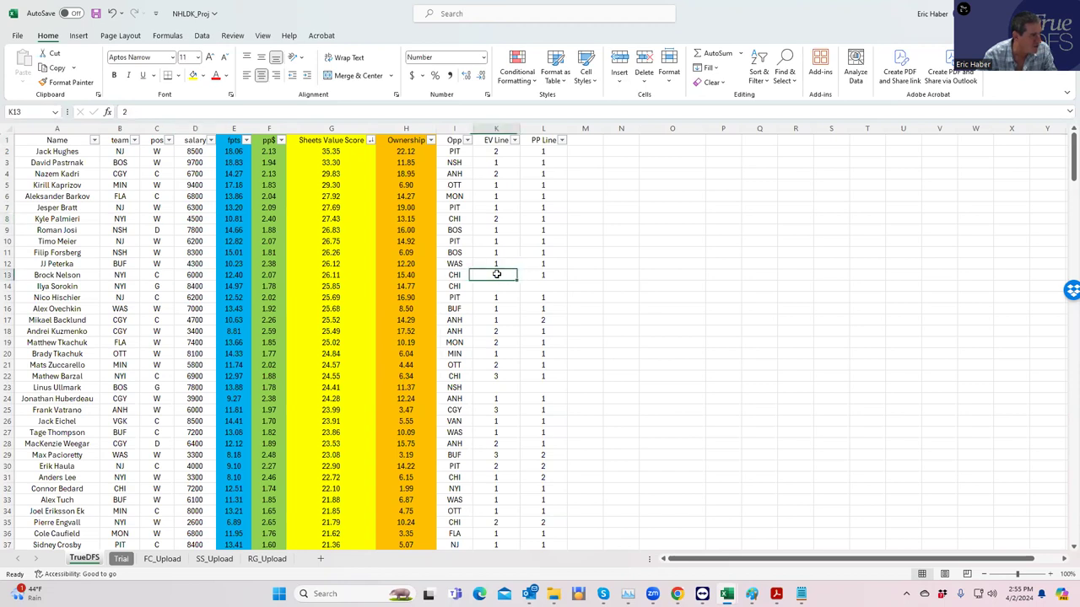
left_click(196, 274)
left_click(197, 196)
left_click(196, 218)
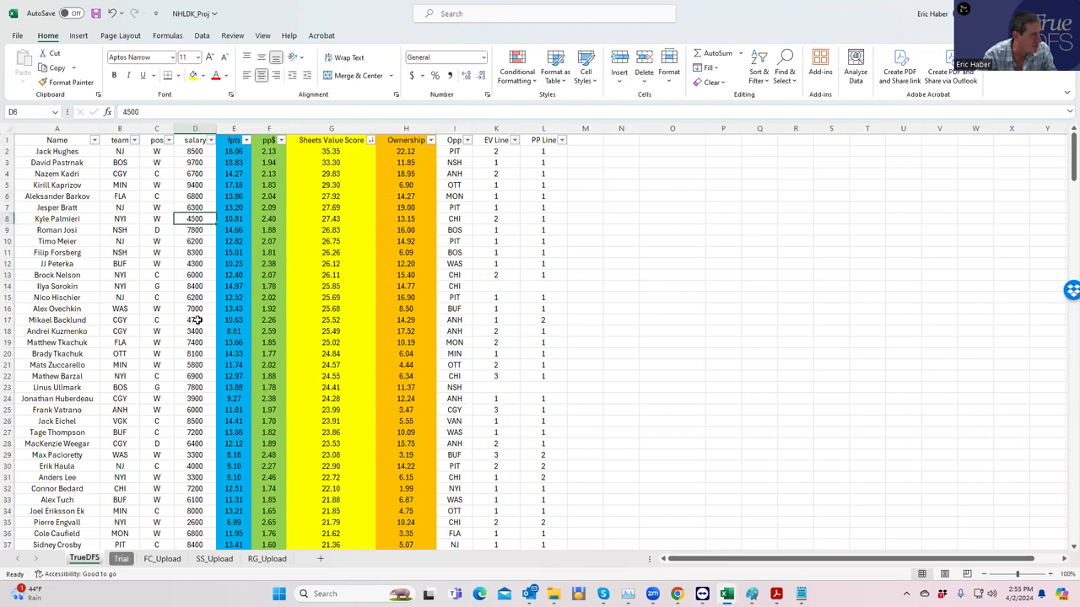
left_click(196, 286)
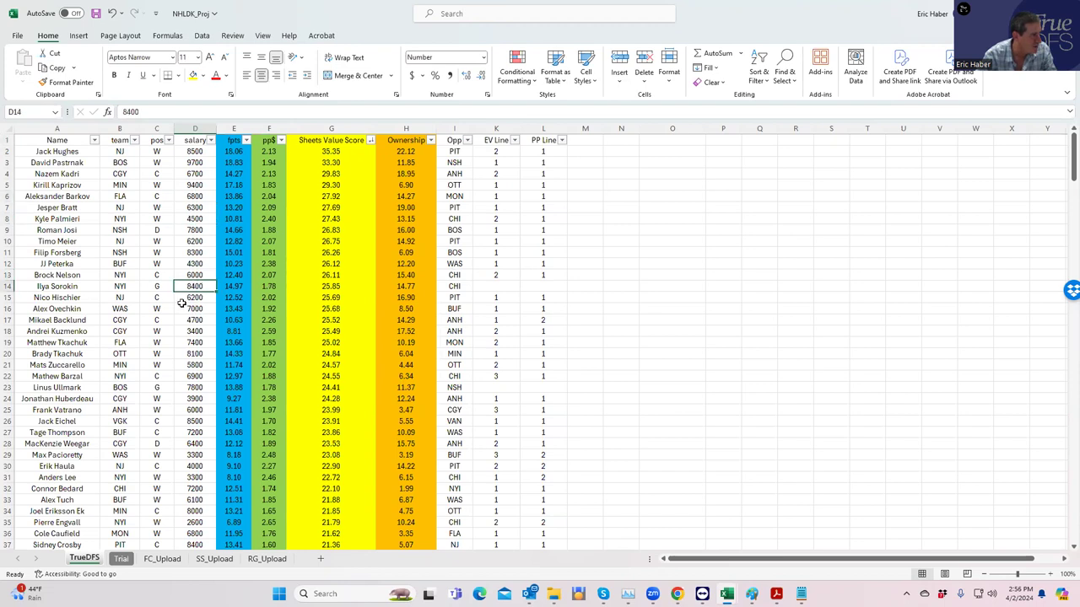
left_click(121, 184)
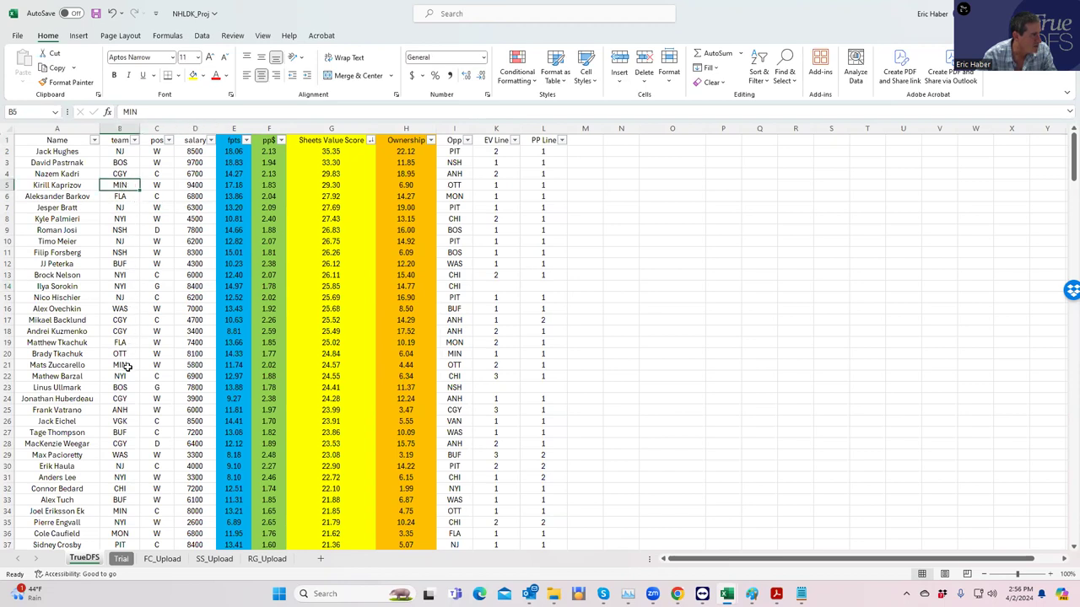
left_click(186, 365)
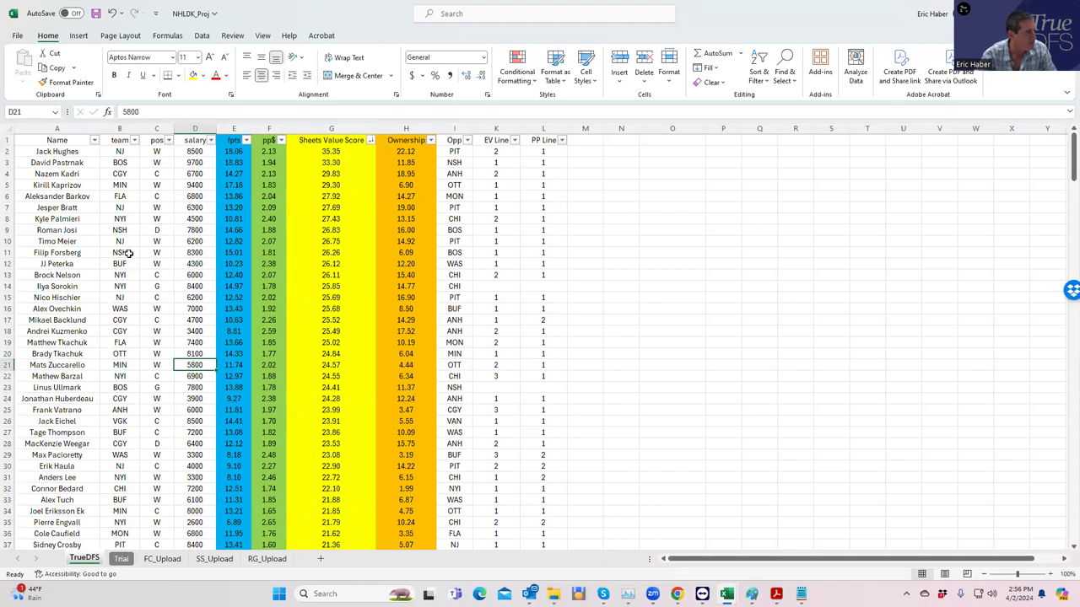
double_click(120, 322)
left_click(185, 321)
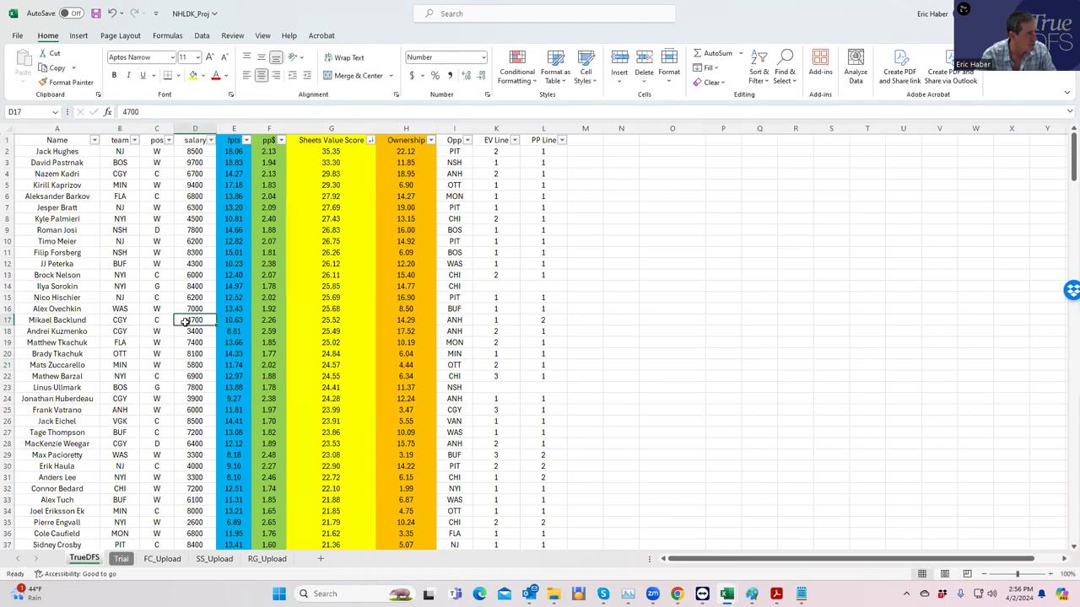
left_click(495, 319)
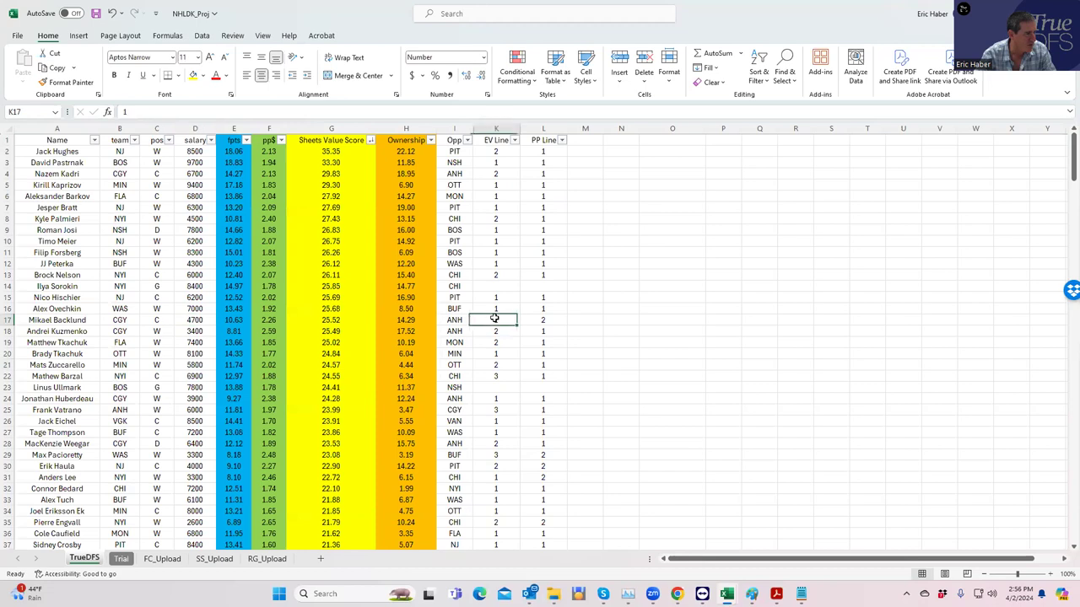
left_click(543, 319)
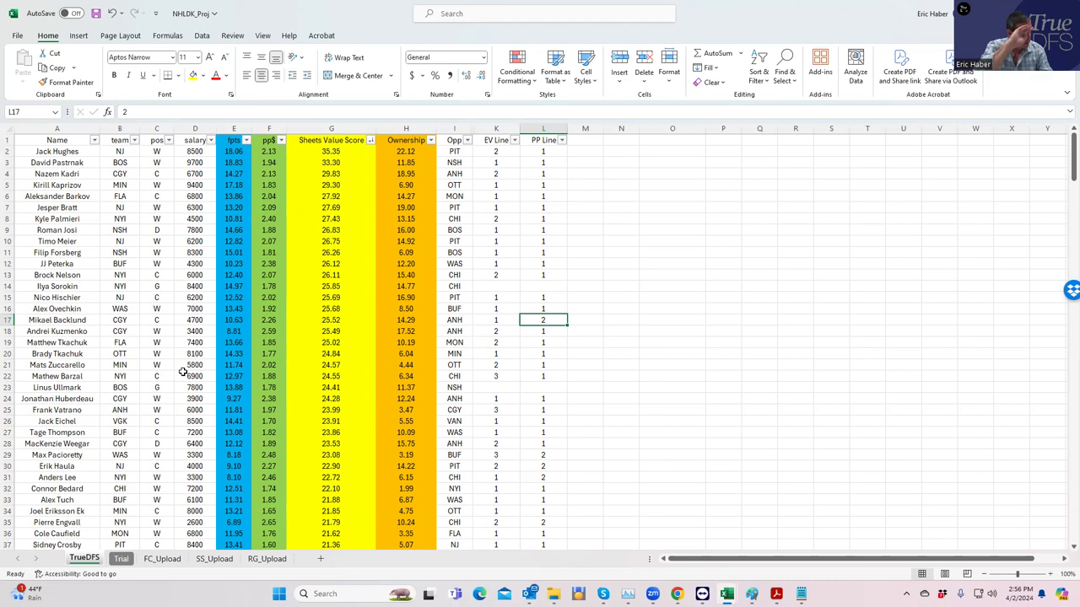
left_click(191, 263)
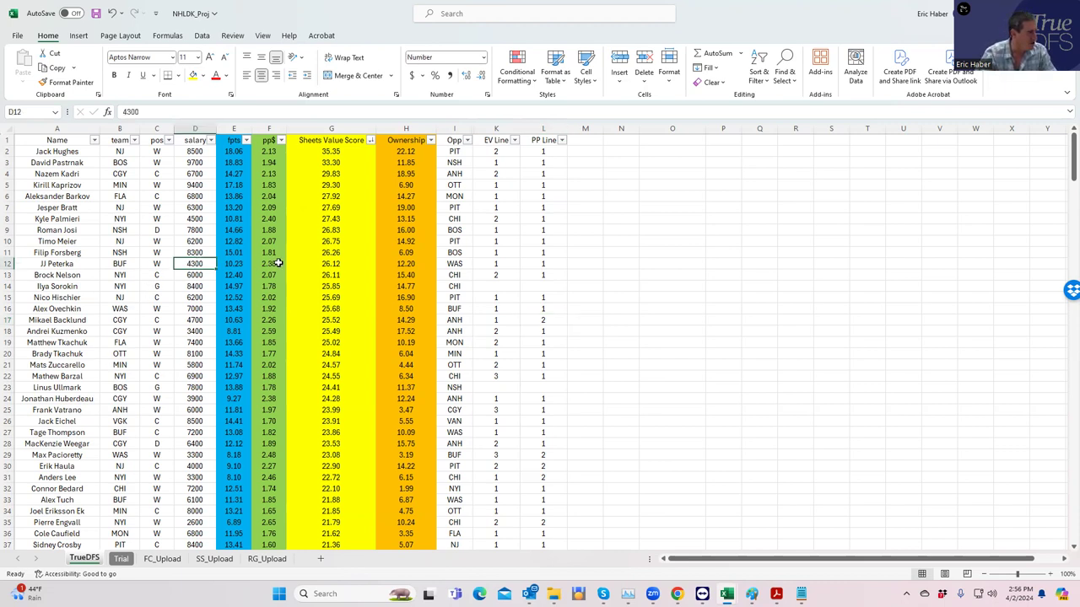
left_click(59, 264)
left_click(194, 264)
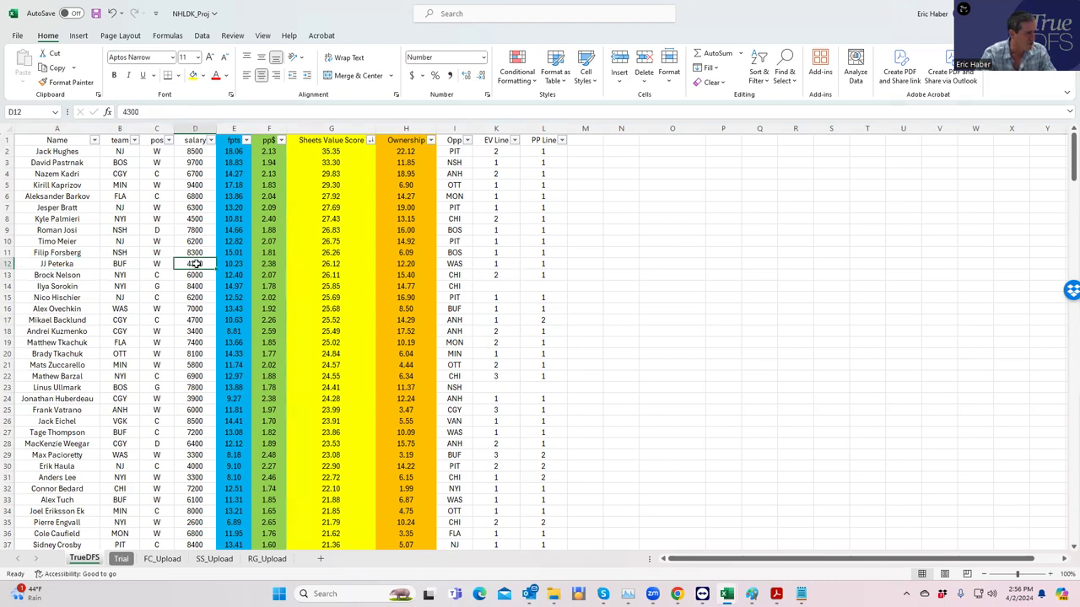
left_click(195, 218)
left_click(196, 264)
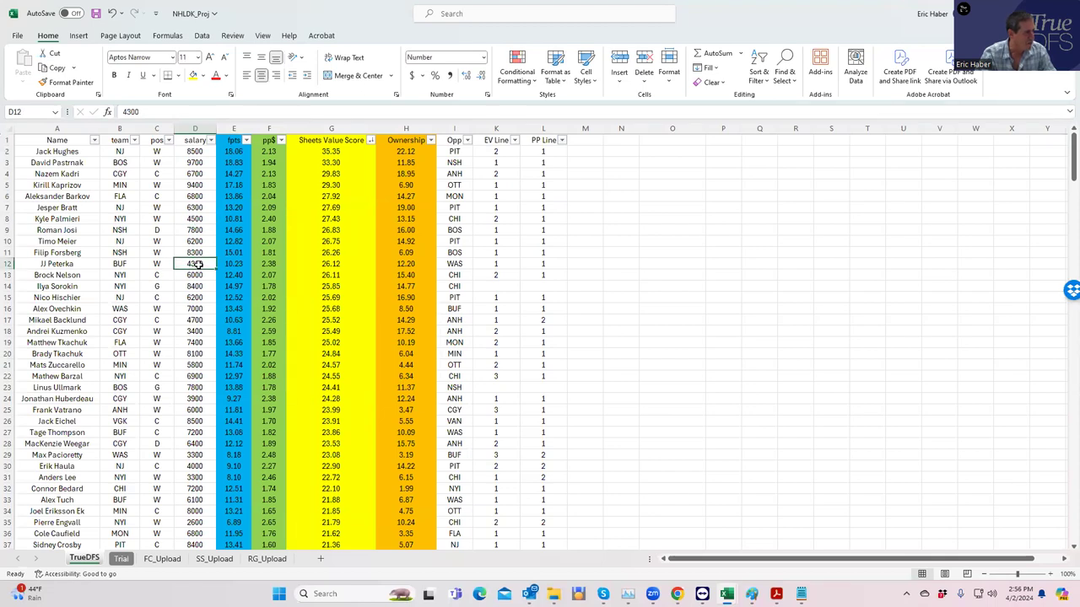
left_click(197, 319)
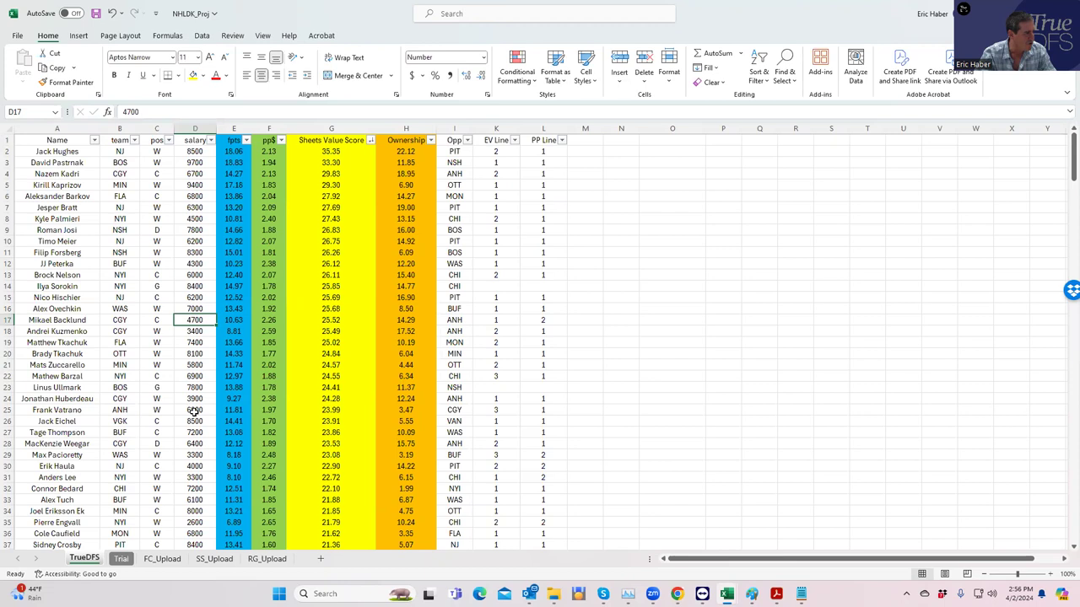
left_click(194, 464)
left_click(193, 449)
left_click(188, 465)
left_click(200, 455)
left_click(199, 466)
left_click(197, 453)
left_click(195, 468)
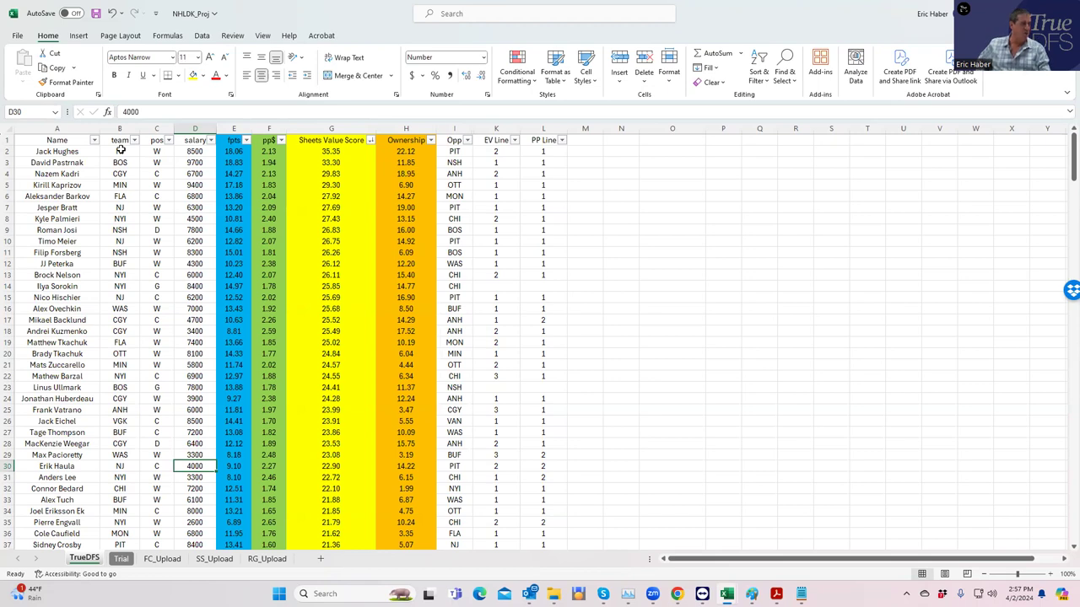
- Check the NJ team cells for Jack Hughes, Jesper Bratt, Timo Meier and Nico Hischier
left_click(118, 151)
left_click(120, 208)
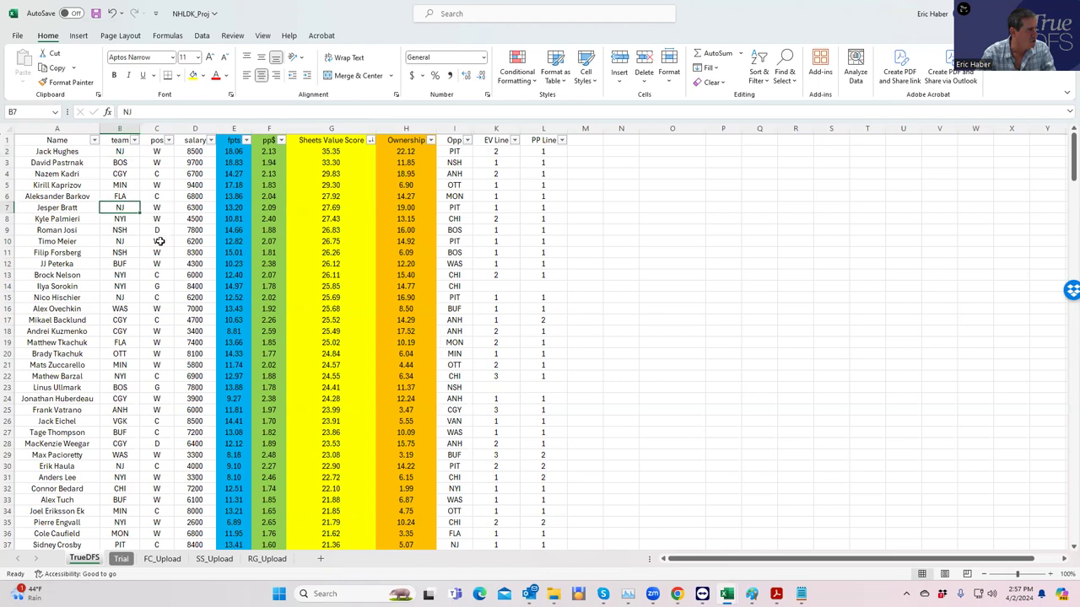
left_click(123, 243)
left_click(124, 297)
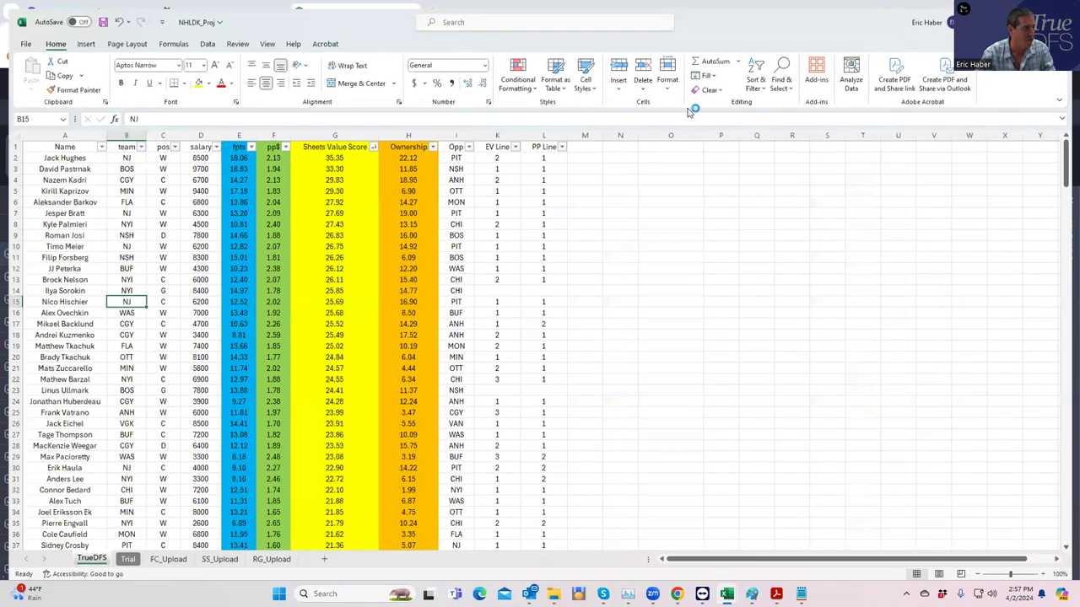
- Return to the DraftKings Edit Lineup dialog and filter players to the PIT @ NJ game
key("alt+Tab")
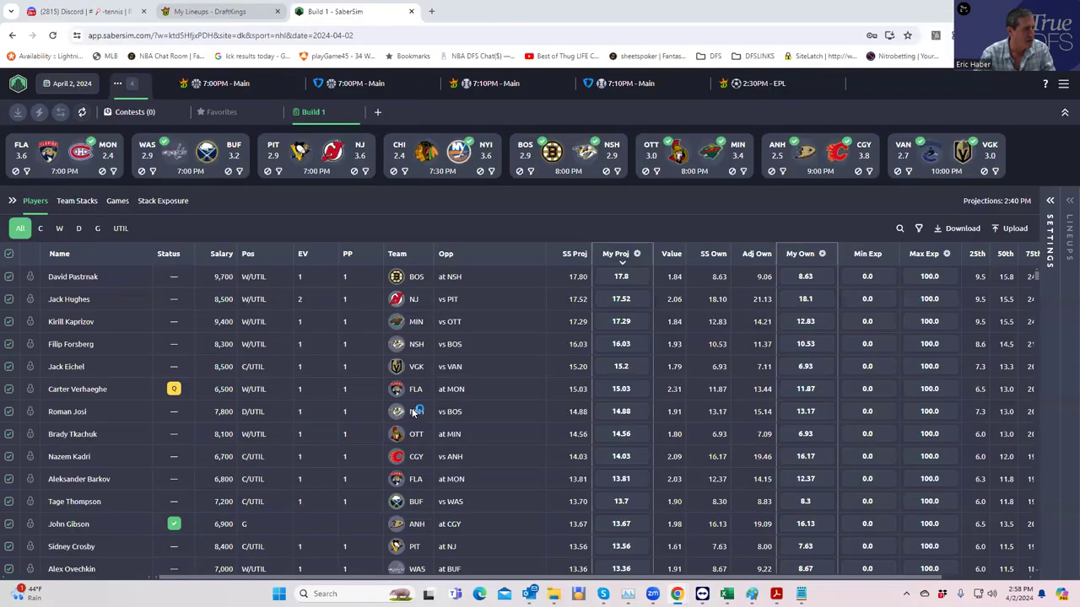
key("ctrl+shift+Tab")
left_click(561, 269)
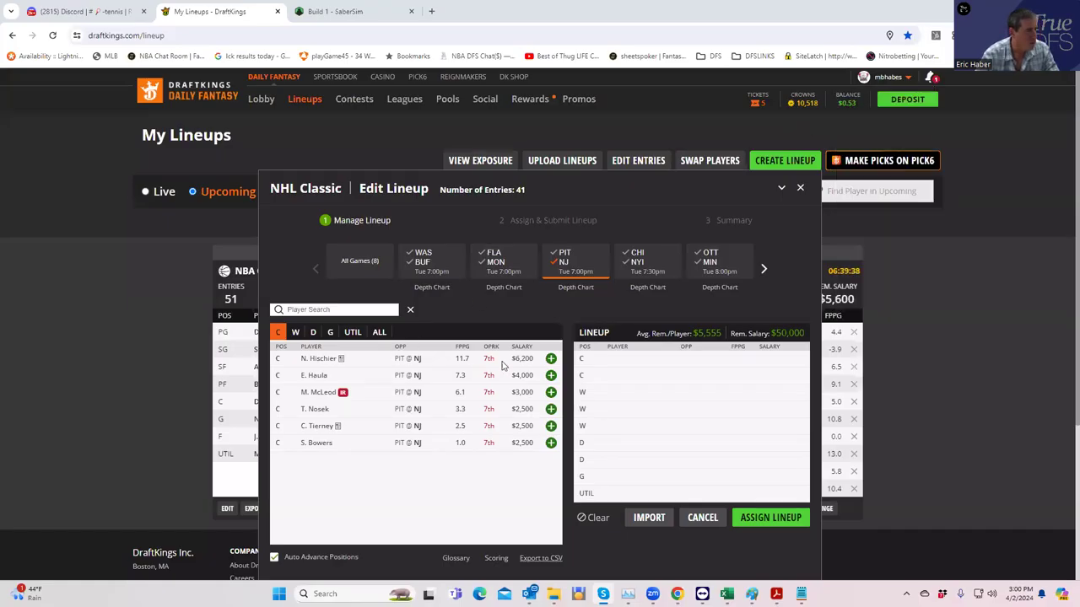
- Add N. Hischier at center and J. Hughes, J. Bratt and T. Meier at wing
left_click(551, 359)
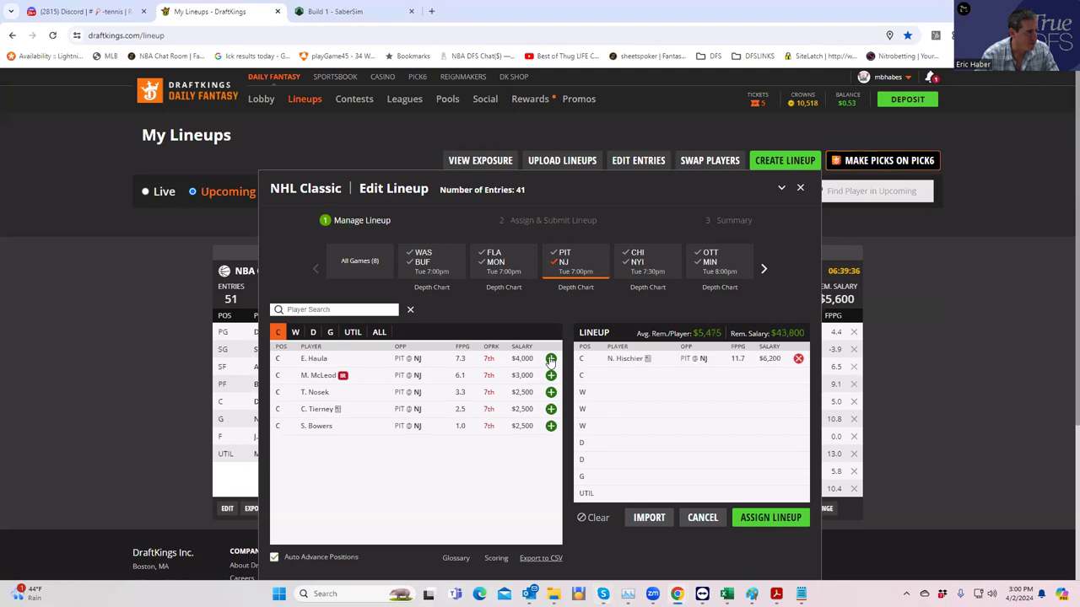
left_click(295, 332)
left_click(547, 358)
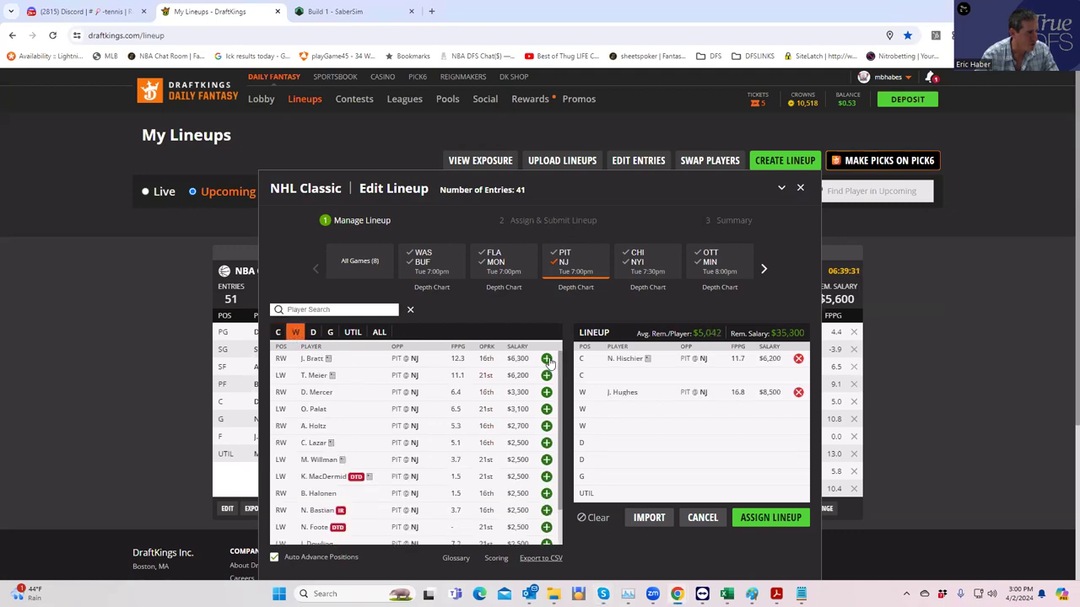
left_click(547, 358)
left_click(547, 358)
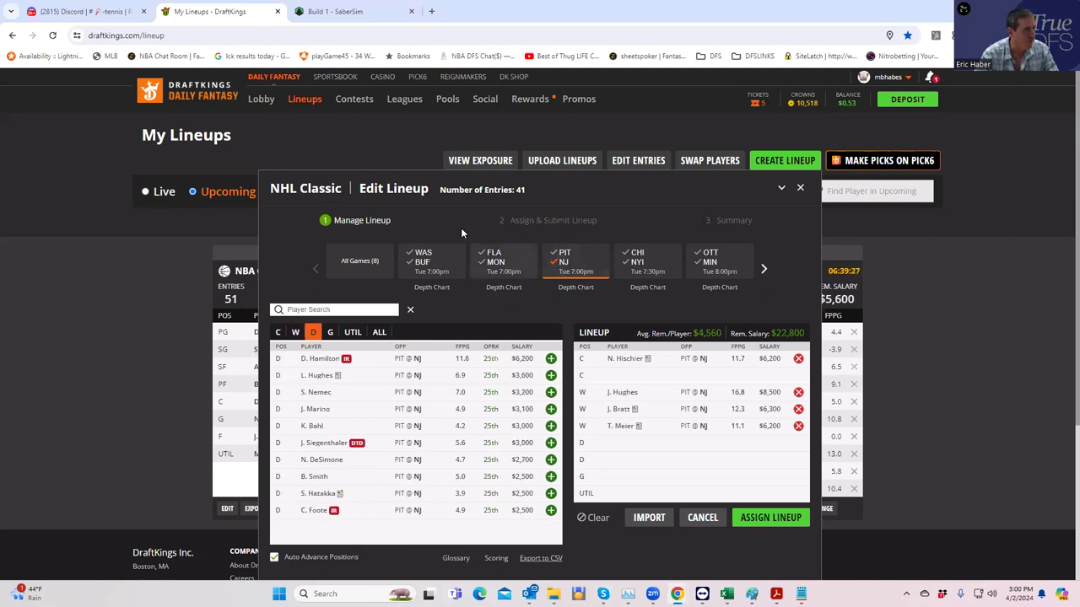
mouse_move(726, 593)
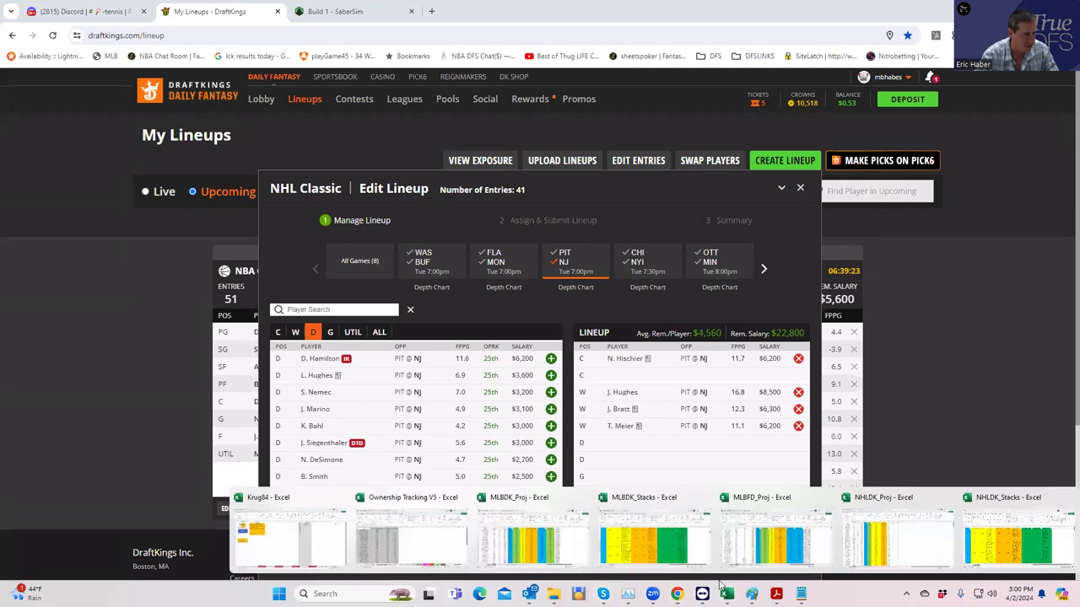
- Check goalie salaries: Ilya Sorokin 8400, Linus Ullmark 7800 and Casey DeSmith 7500
left_click(891, 536)
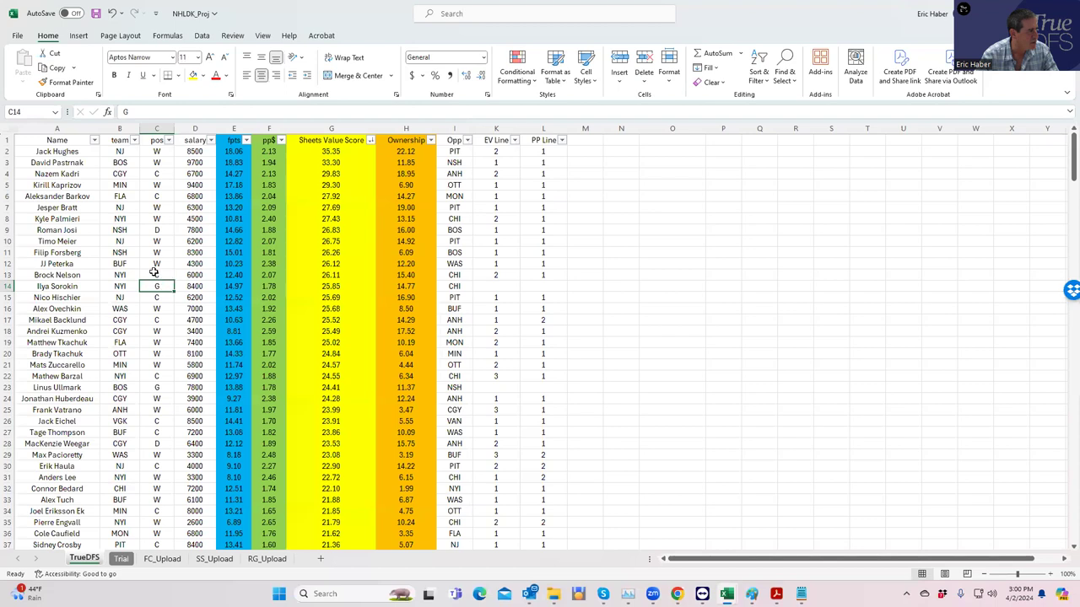
left_click(191, 287)
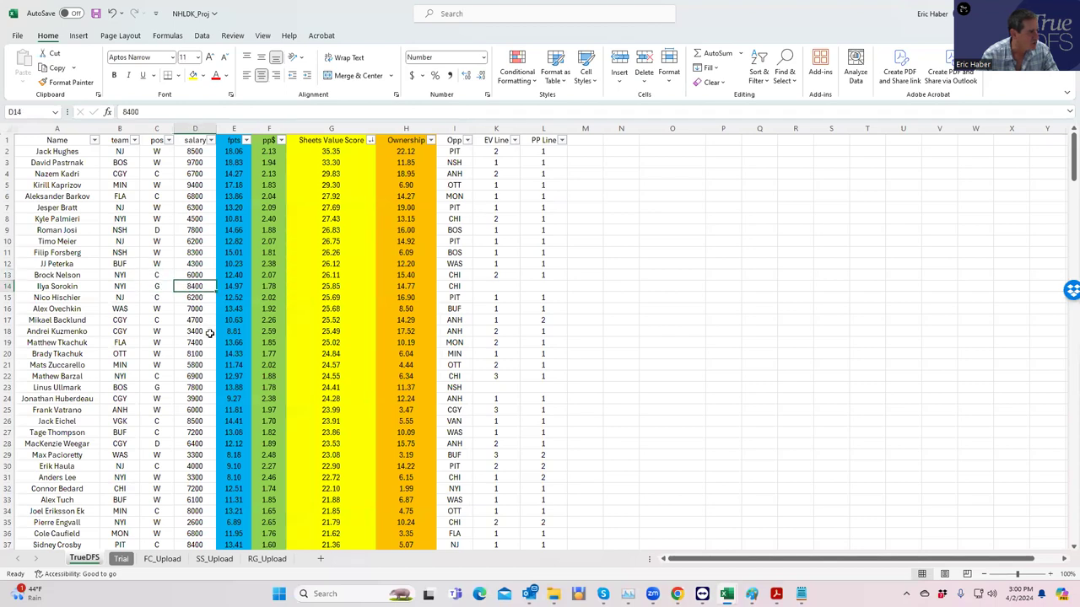
left_click(200, 387)
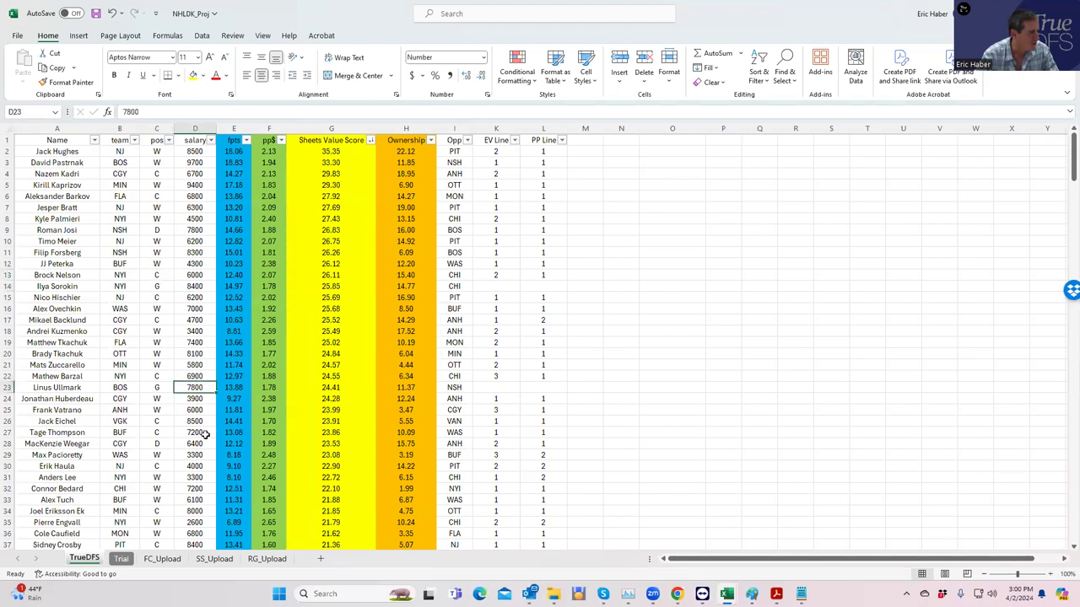
scroll(201, 449, "down", 3)
scroll(201, 450, "down", 7)
scroll(201, 450, "down", 6)
scroll(200, 447, "down", 4)
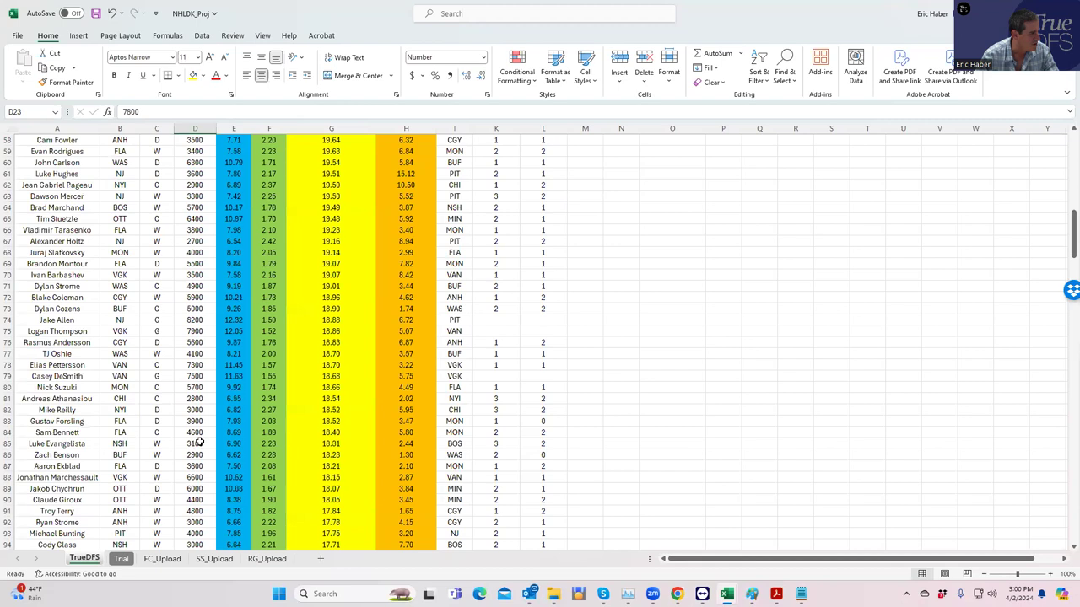
left_click(194, 375)
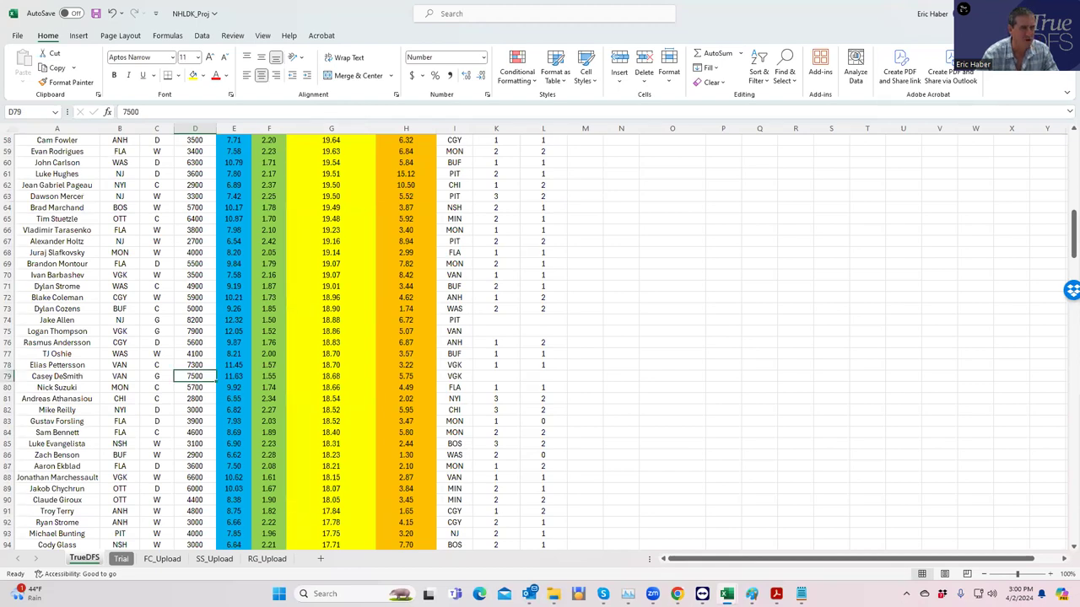
- Search 'DESM' across All Games and add C. DeSmith in goal at $7,500
key("alt+Tab")
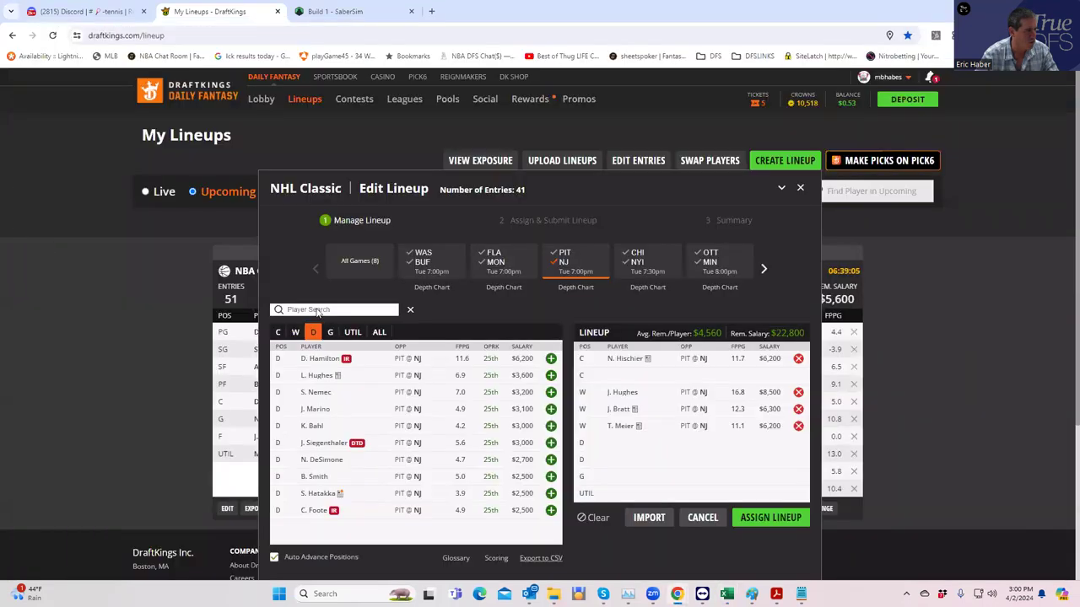
left_click(305, 300)
type("DE")
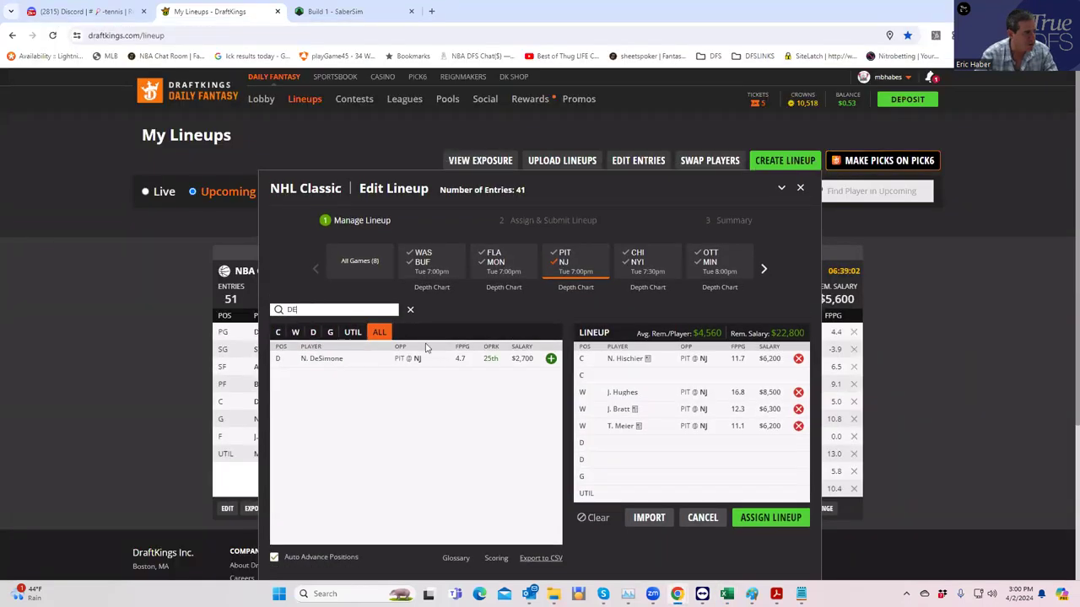
type("SM")
left_click(566, 266)
left_click(551, 358)
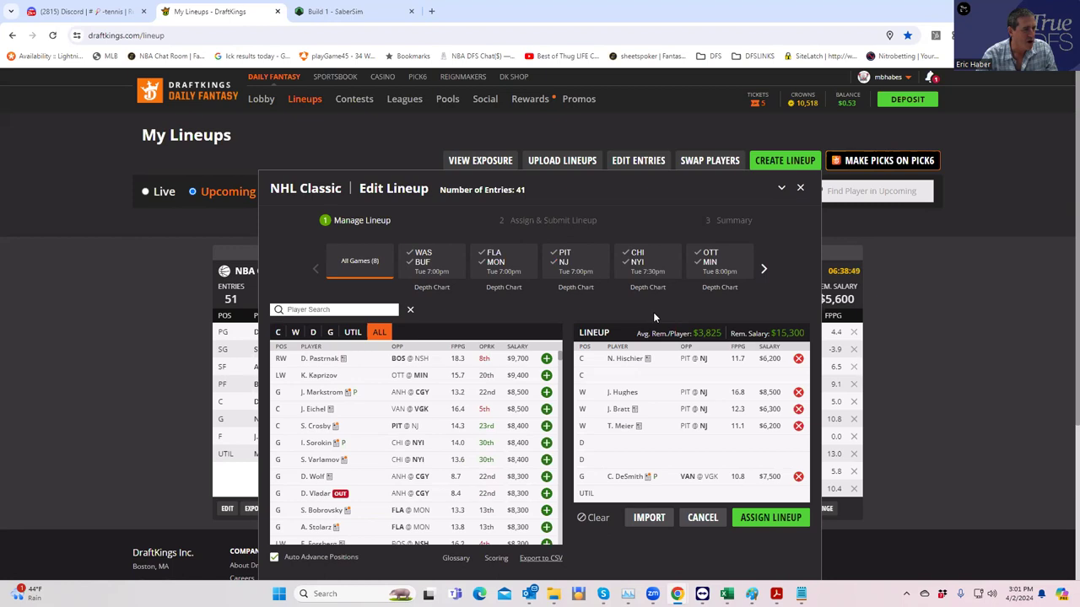
- Bring up NHLDK_Proj and check Jonathan Huberdeau's 3900 salary
left_click(356, 13)
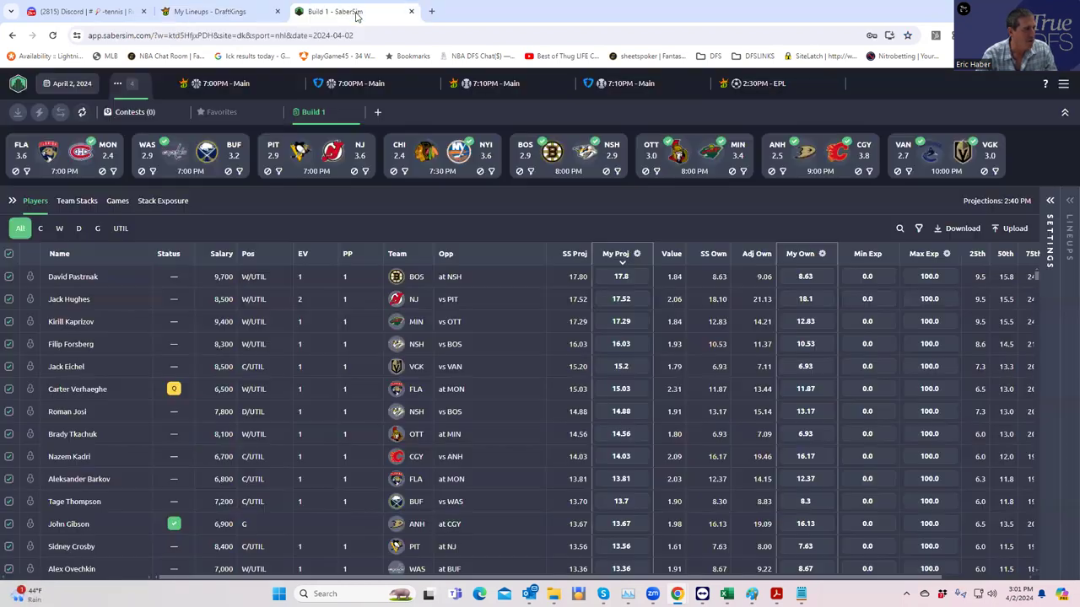
left_click(219, 12)
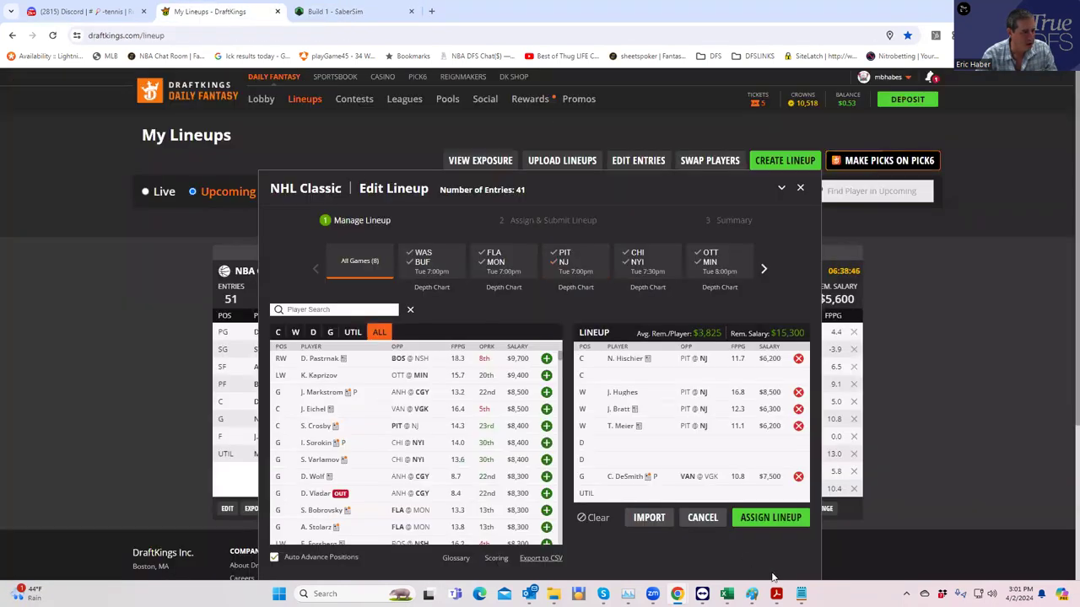
mouse_move(775, 591)
mouse_move(726, 594)
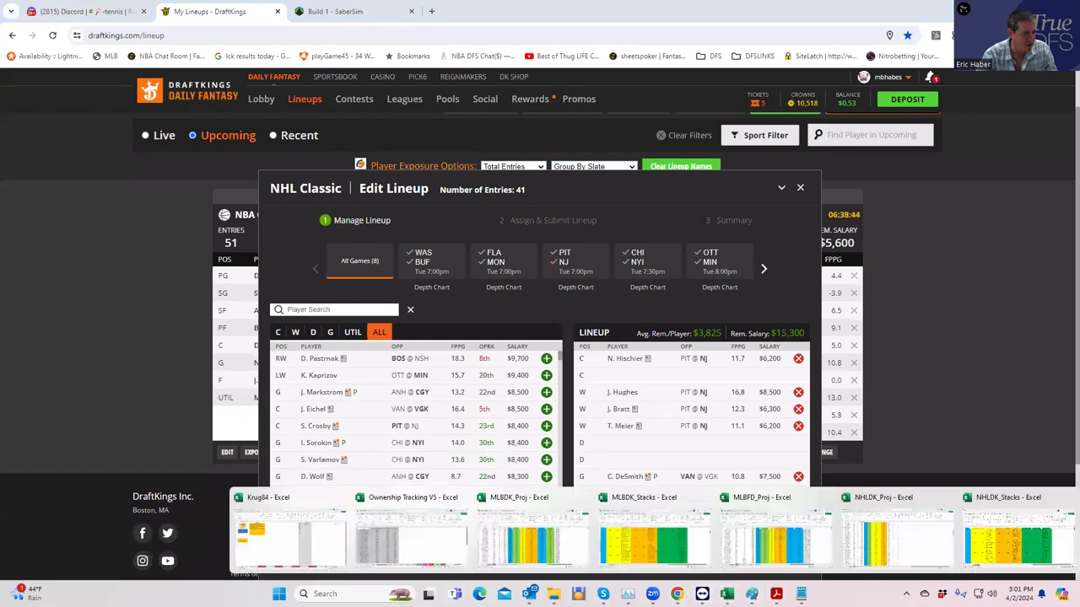
left_click(879, 538)
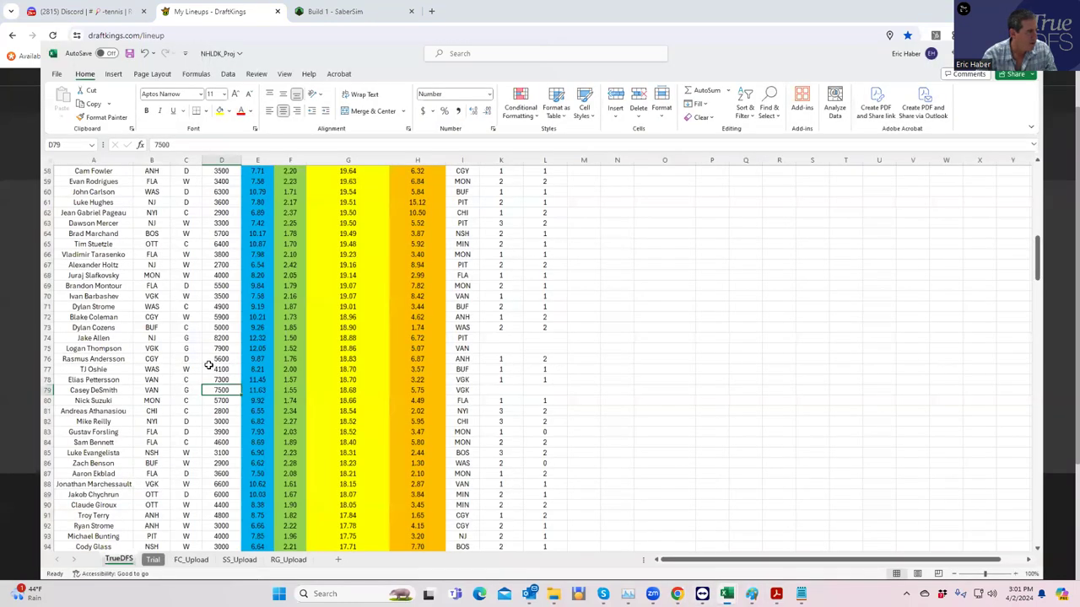
scroll(209, 356, "up", 15)
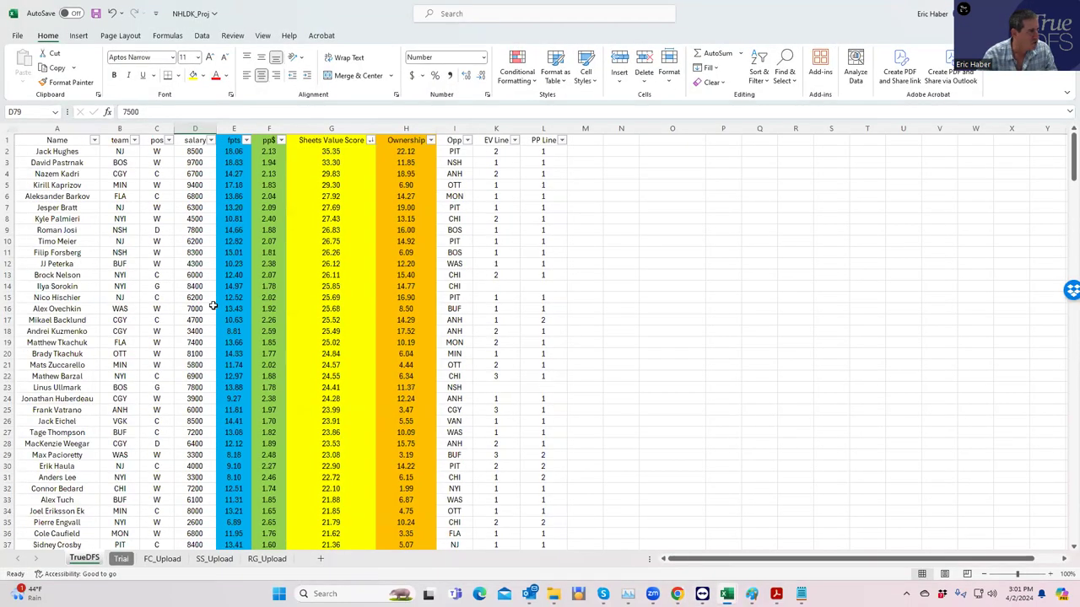
left_click(201, 397)
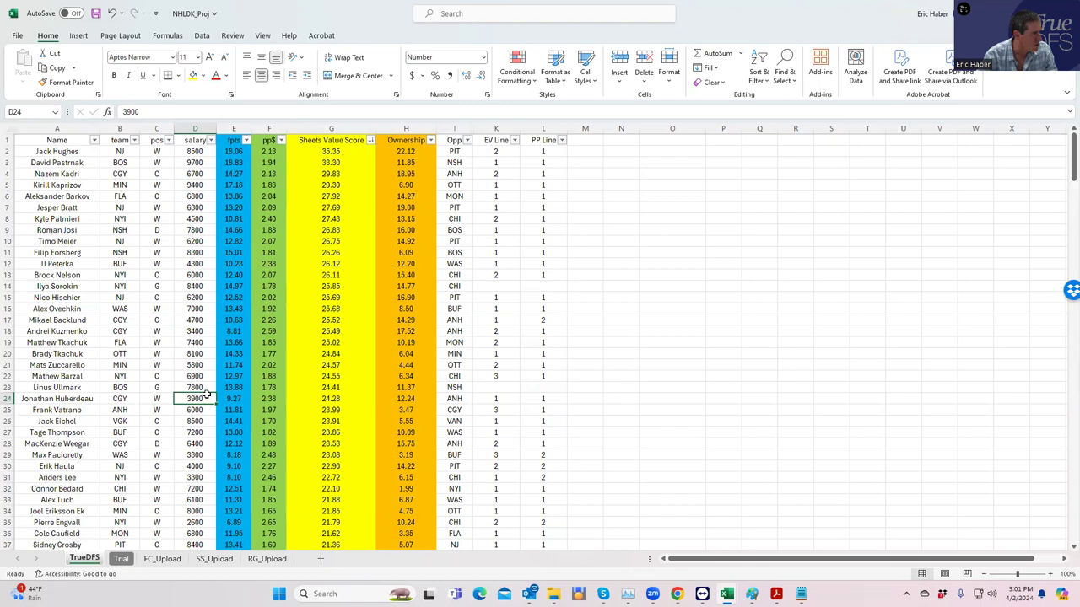
left_click(196, 342)
left_click(196, 332)
left_click(196, 320)
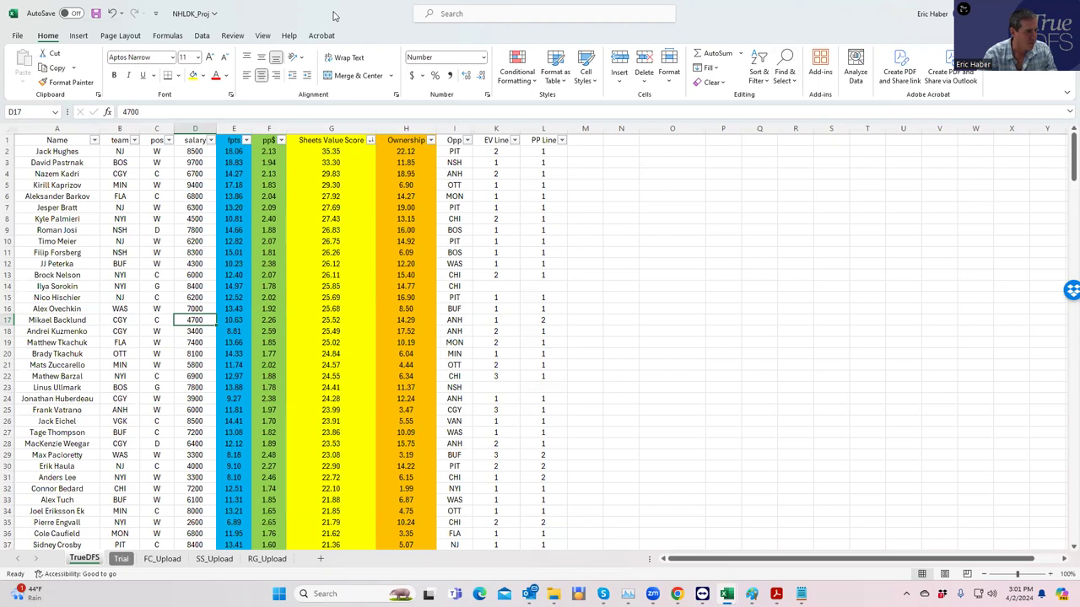
left_click_drag(333, 15, 1039, 139)
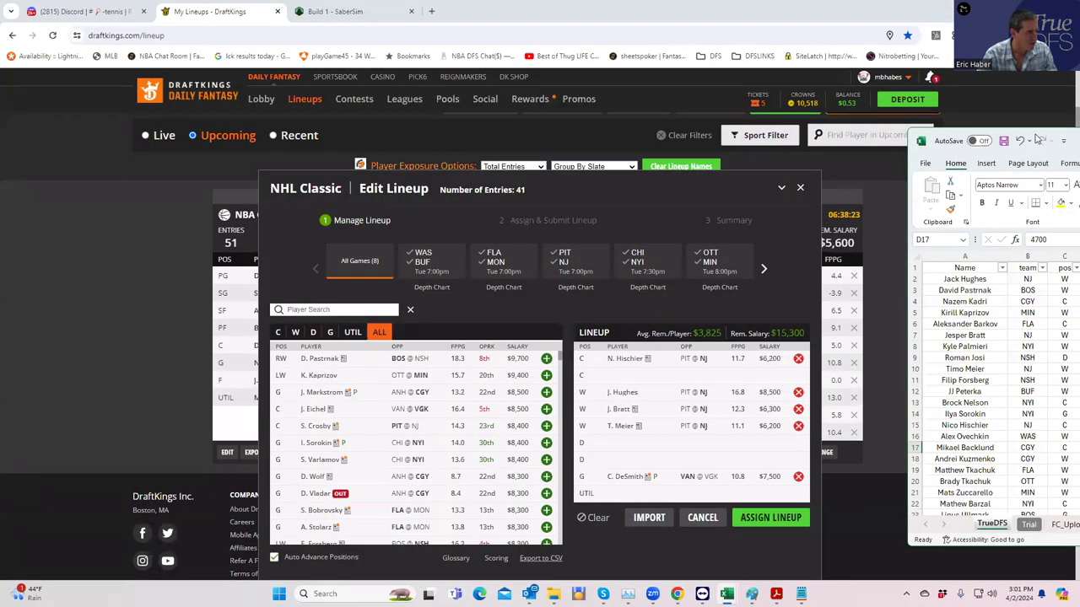
- Filter to ANH @ CGY centers and add M. Backlund to the second C slot
left_click(784, 279)
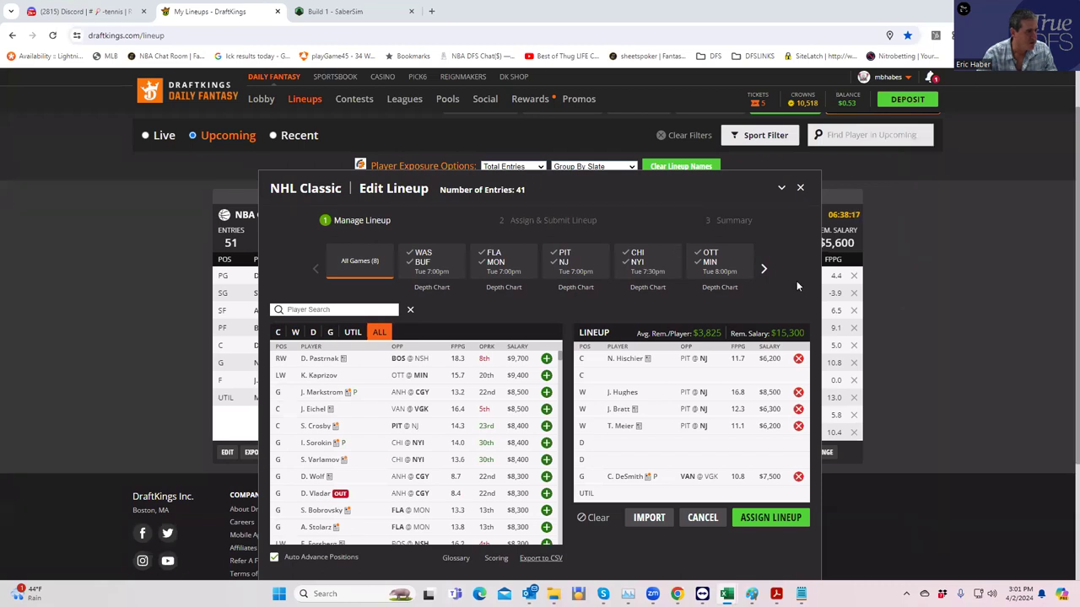
left_click(763, 268)
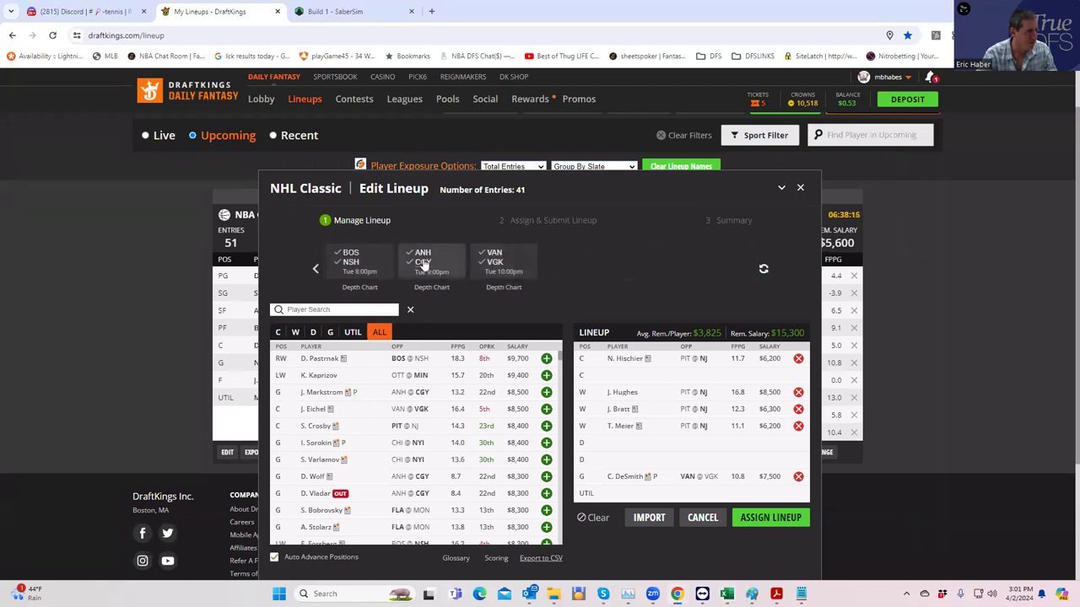
left_click(426, 263)
left_click(279, 332)
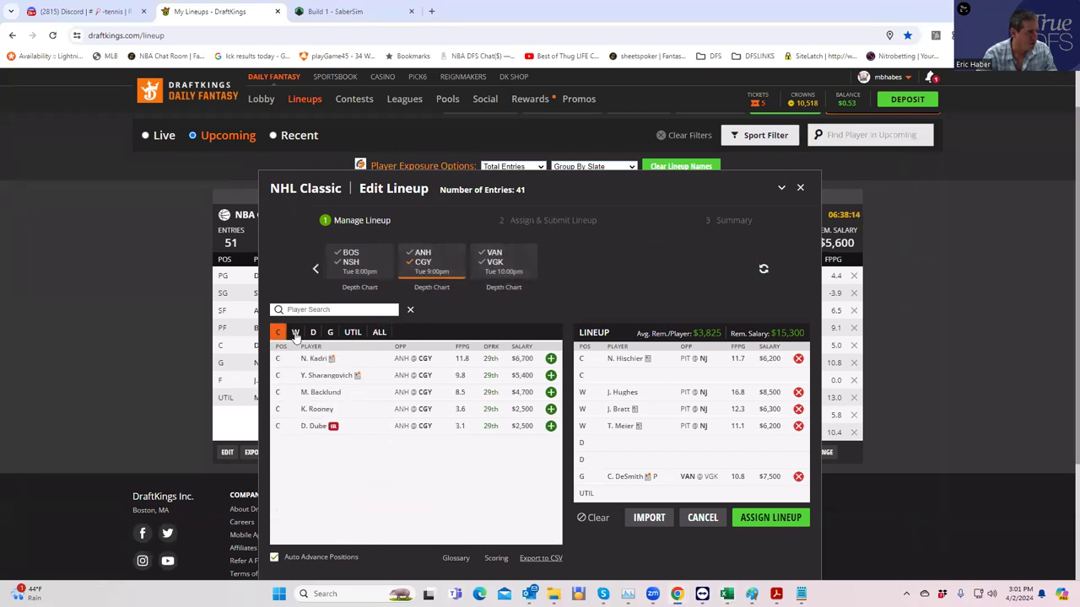
left_click(550, 392)
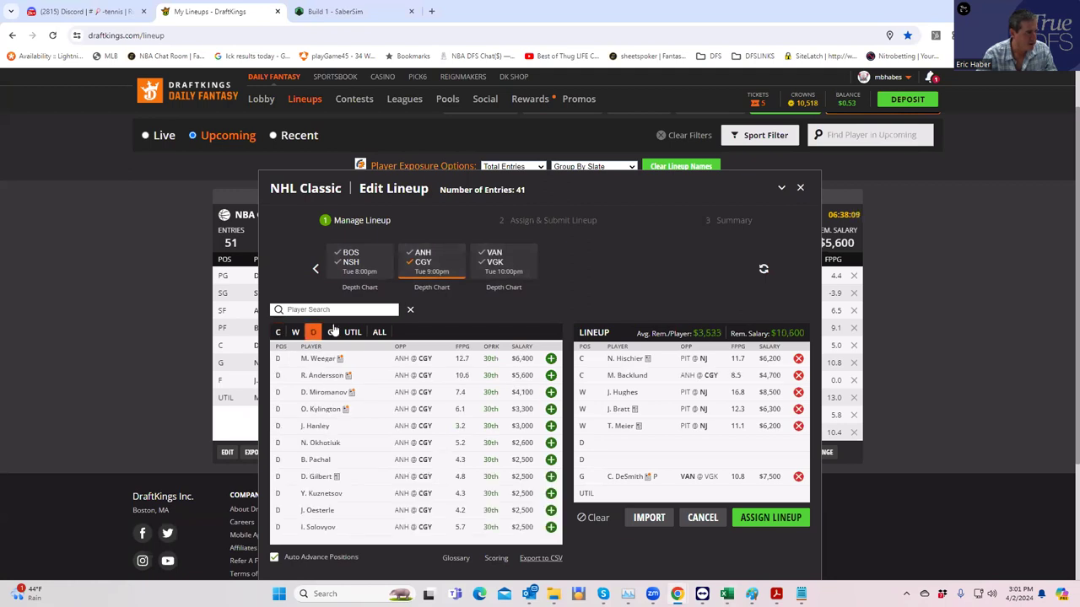
- Add winger J. Huberdeau at UTIL, then check Roman Josi's salary in the projections
left_click(296, 333)
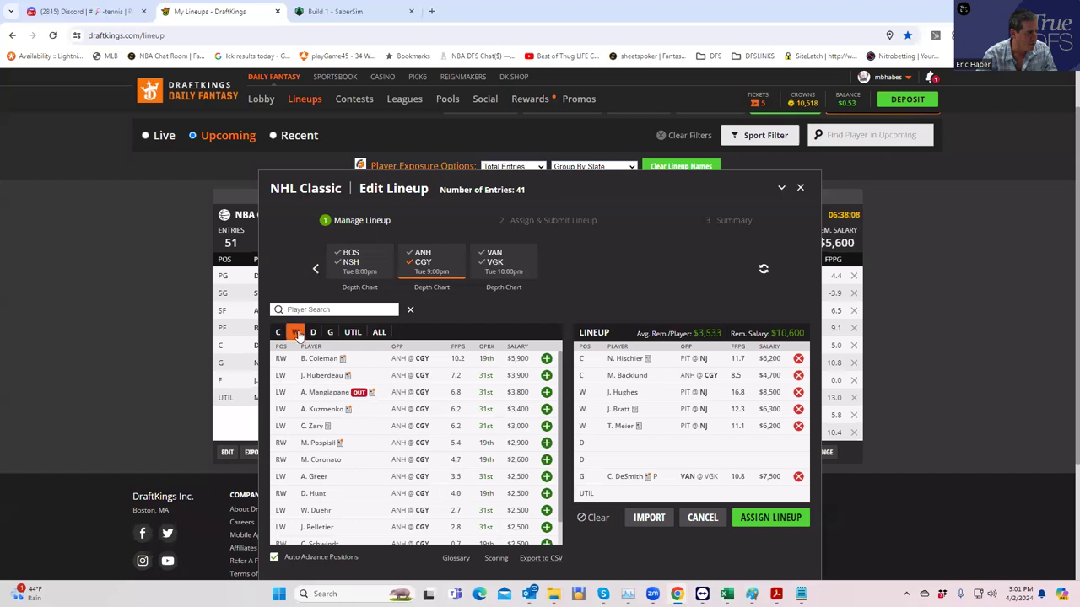
left_click(547, 377)
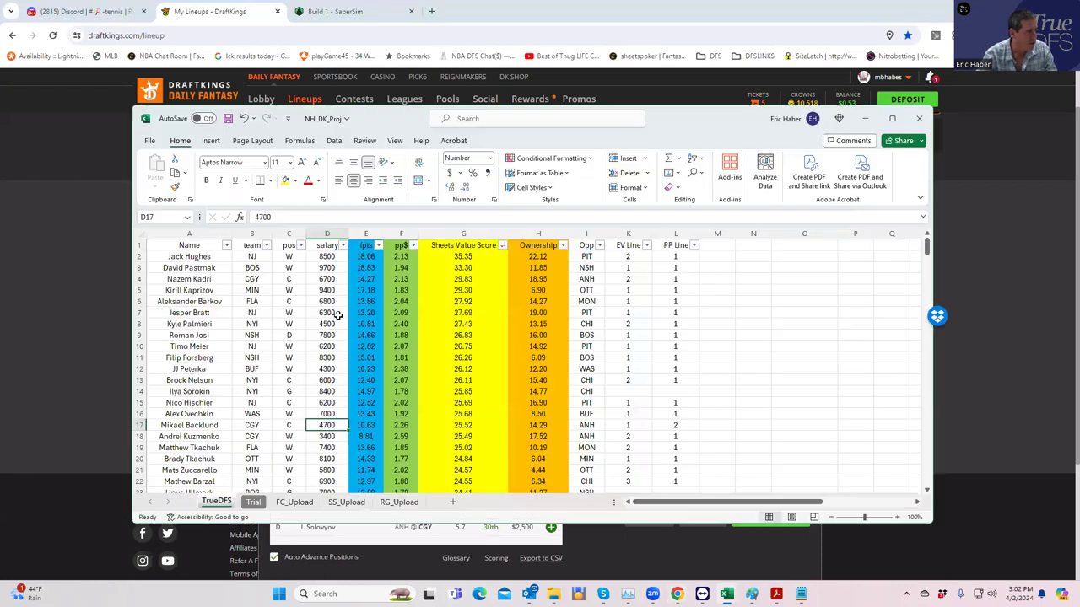
key("alt+Tab")
left_click(315, 336)
- Check defensemen salaries: MacKenzie Weegar, Mike Matheson at 5700 and Ryan Pulock at 3800
scroll(335, 426, "down", 3)
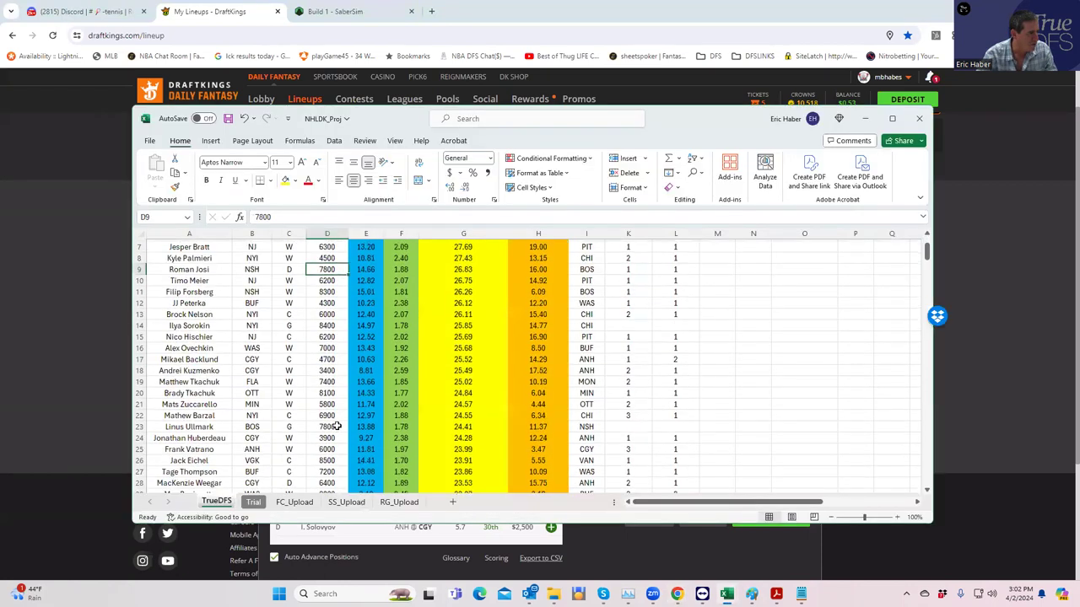
left_click(344, 447)
scroll(344, 448, "down", 5)
left_click(329, 424)
scroll(329, 425, "down", 2)
scroll(329, 433, "down", 2)
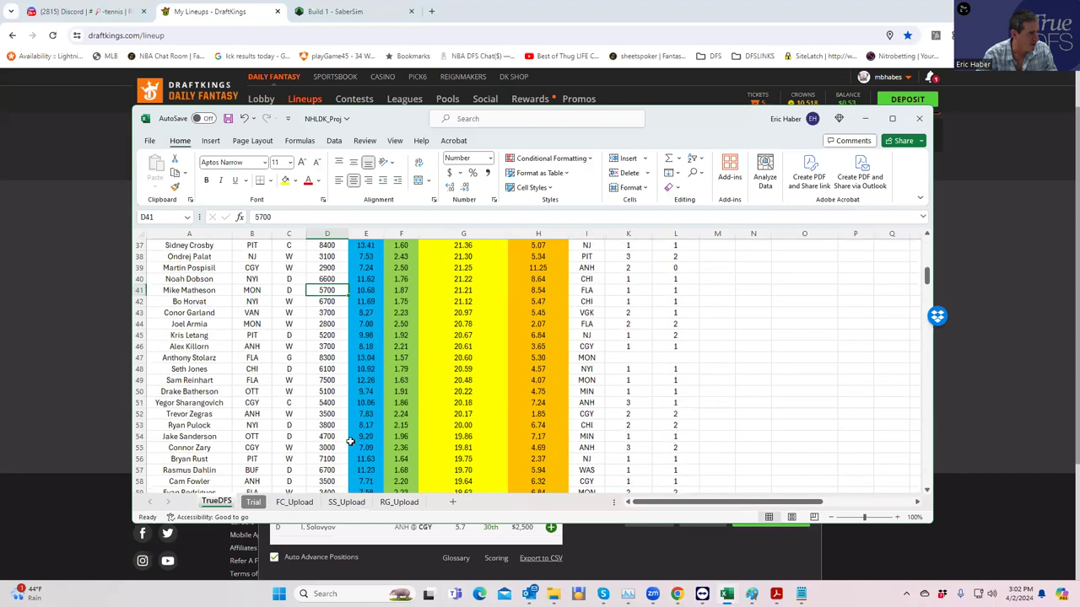
left_click(328, 425)
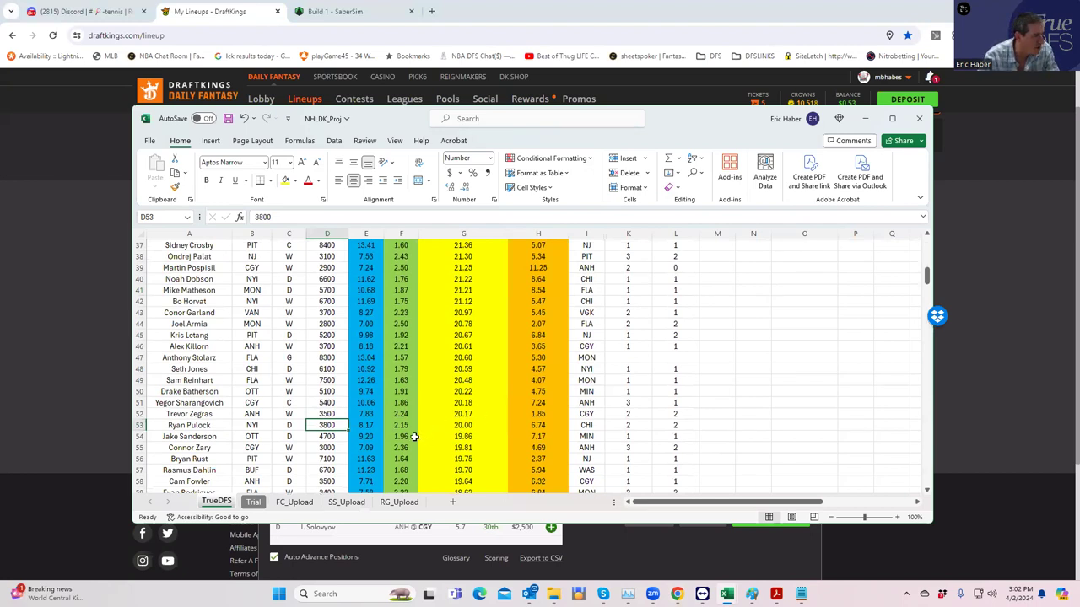
- Continue down to John Carlson and Jean Gabriel Pageau, ending on Luke Hughes at 3600
left_click(302, 480)
scroll(320, 460, "down", 2)
left_click(314, 436)
left_click(326, 448)
left_click(328, 456)
left_click(327, 448)
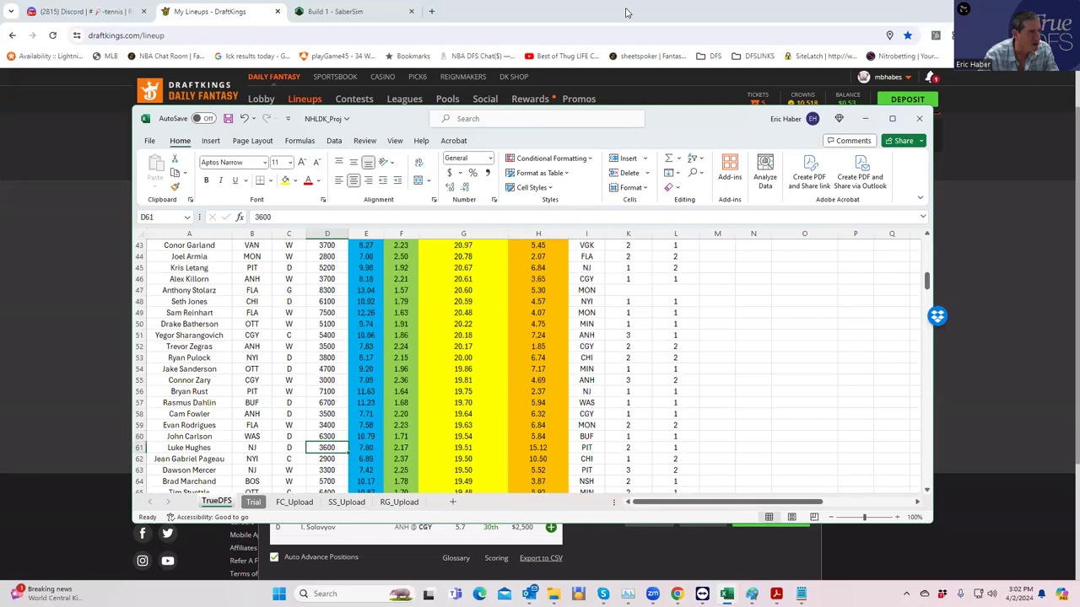
- Clear the game filter, search 'HUG' and add L. Hughes at D for $3,600
key("alt+Tab")
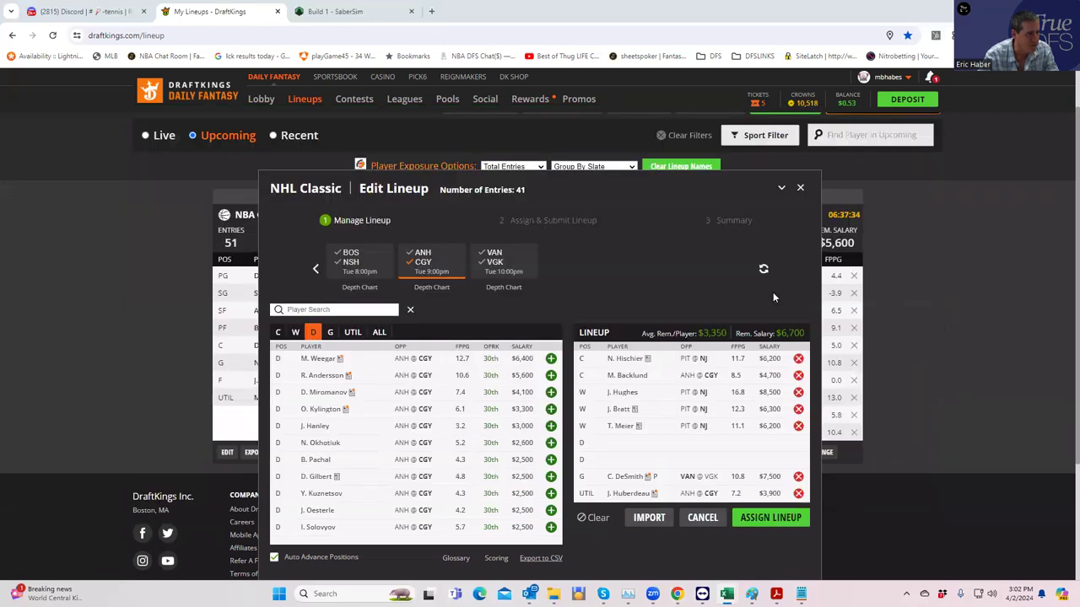
left_click(322, 309)
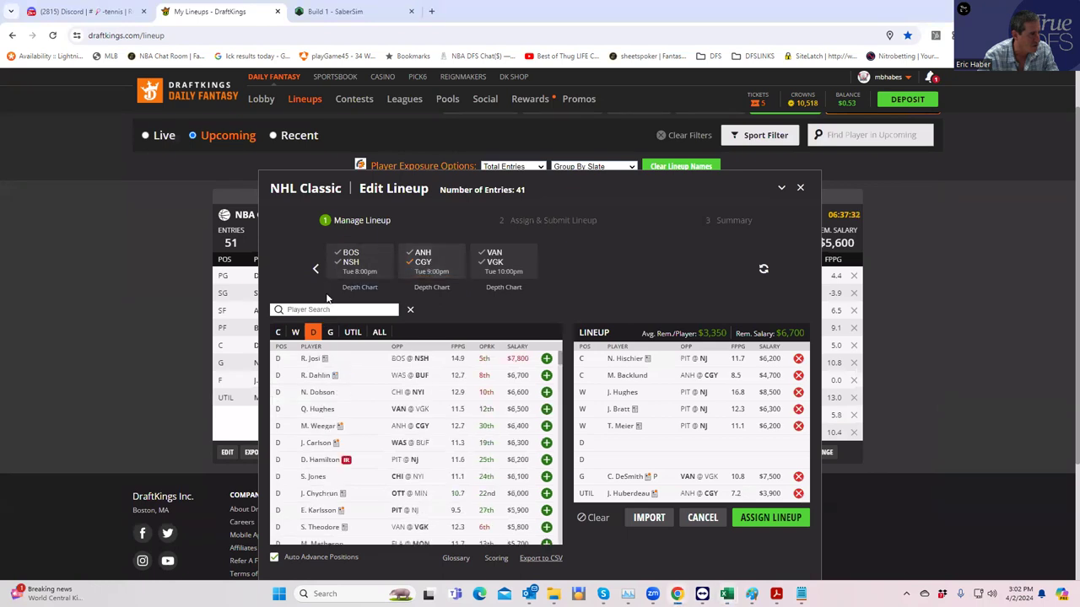
type("HUG")
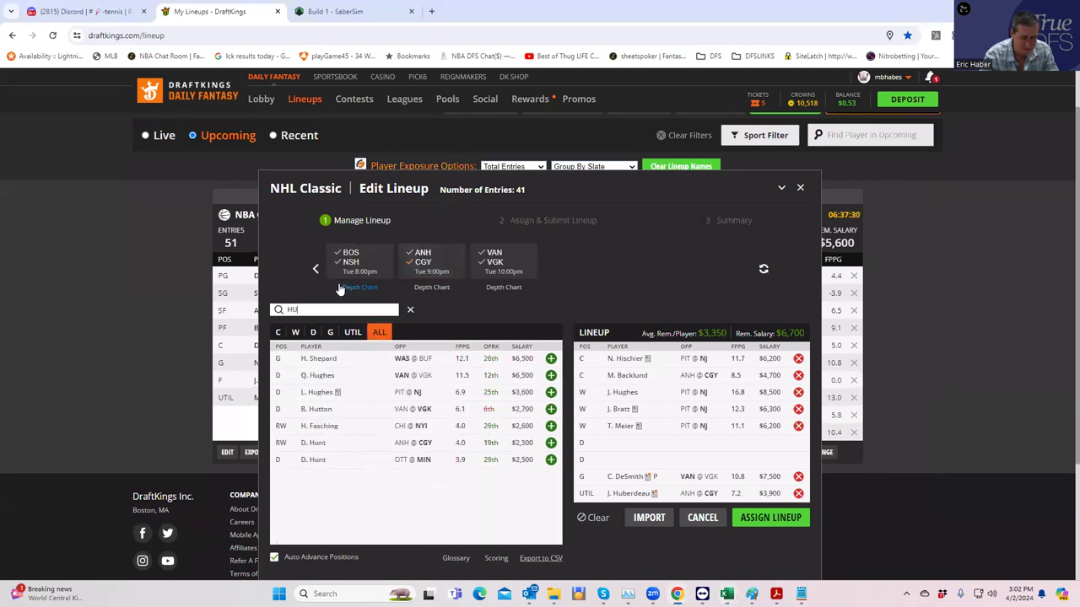
left_click(550, 376)
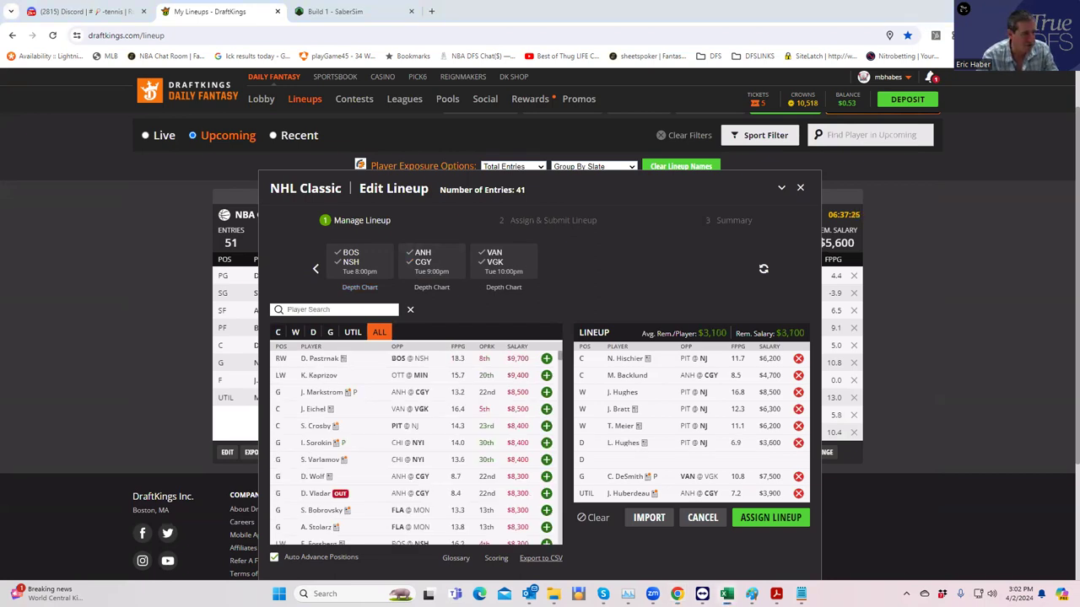
key("alt+Tab")
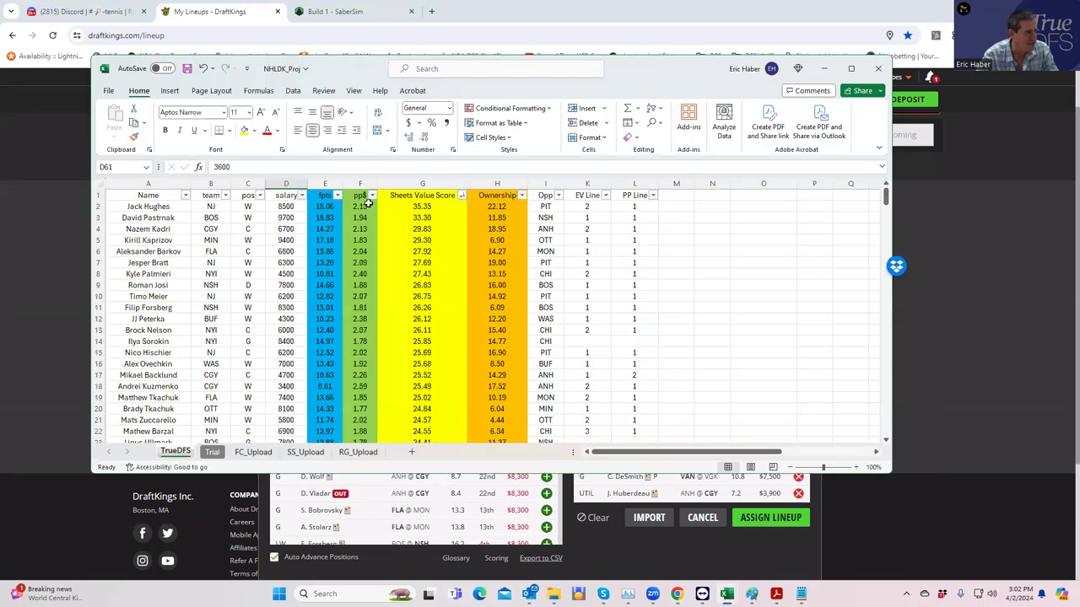
- Sort the NHL projections by pp$ largest to smallest and confirm Mike Reilly is listed at D
left_click(372, 196)
left_click(291, 222)
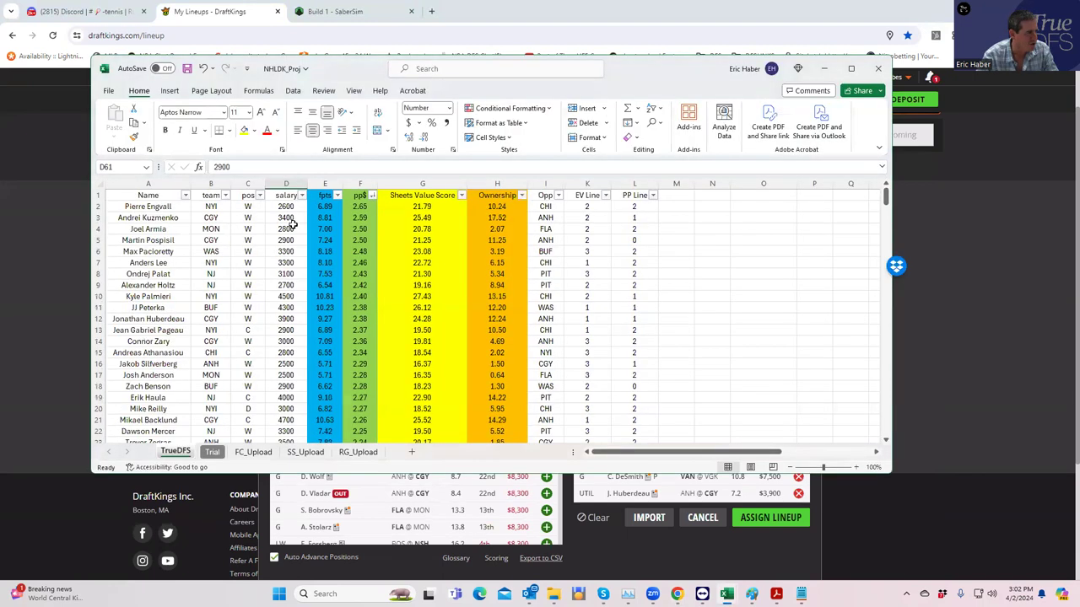
scroll(309, 289, "down", 2)
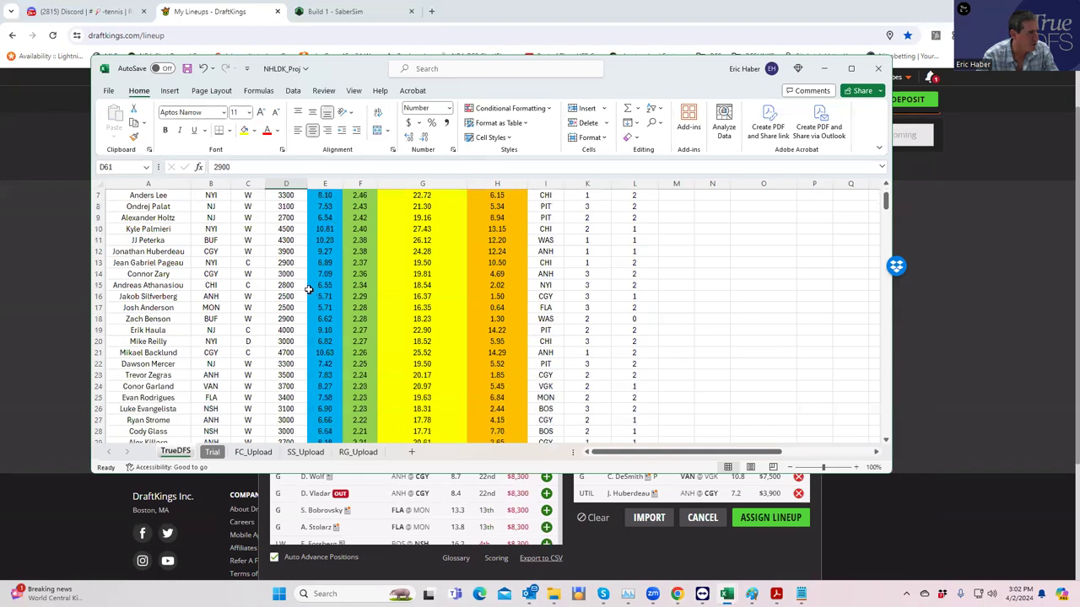
left_click(251, 342)
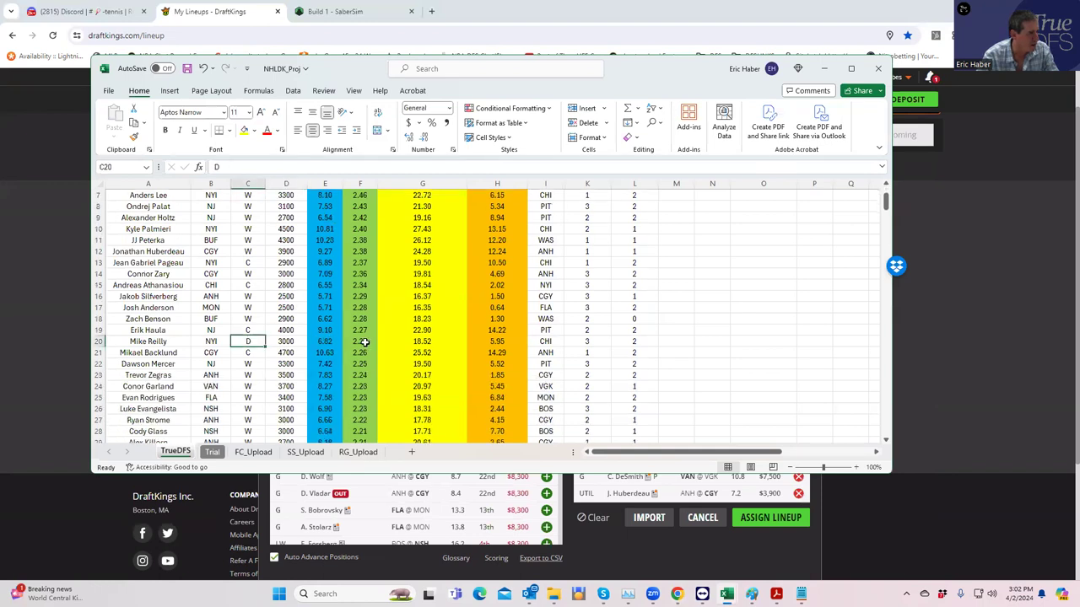
left_click(823, 69)
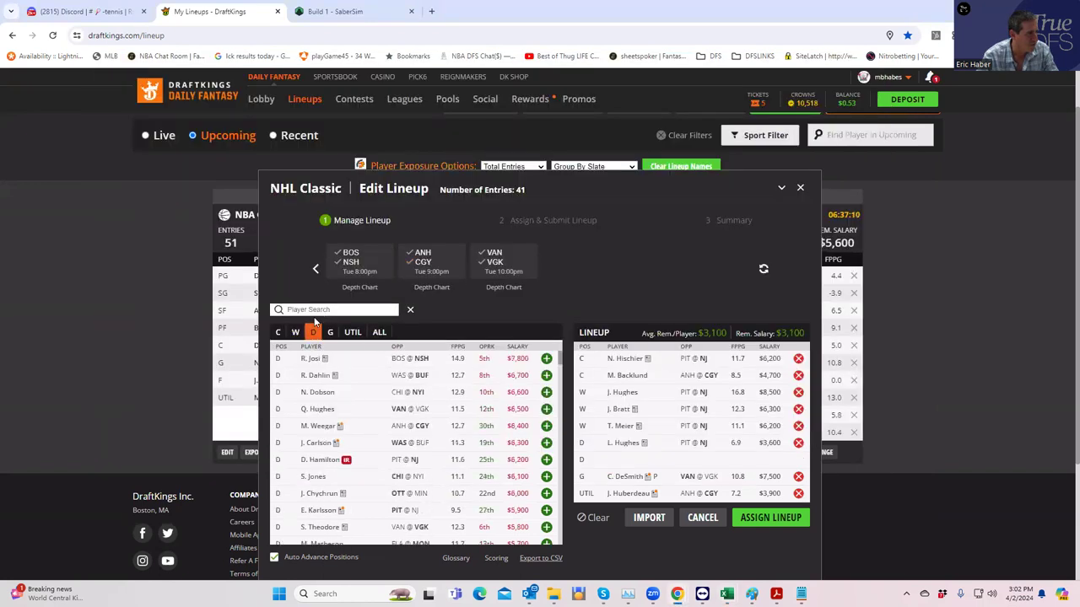
- Search 'REI' and add M. Reilly to the empty D slot
left_click(314, 310)
type("REI")
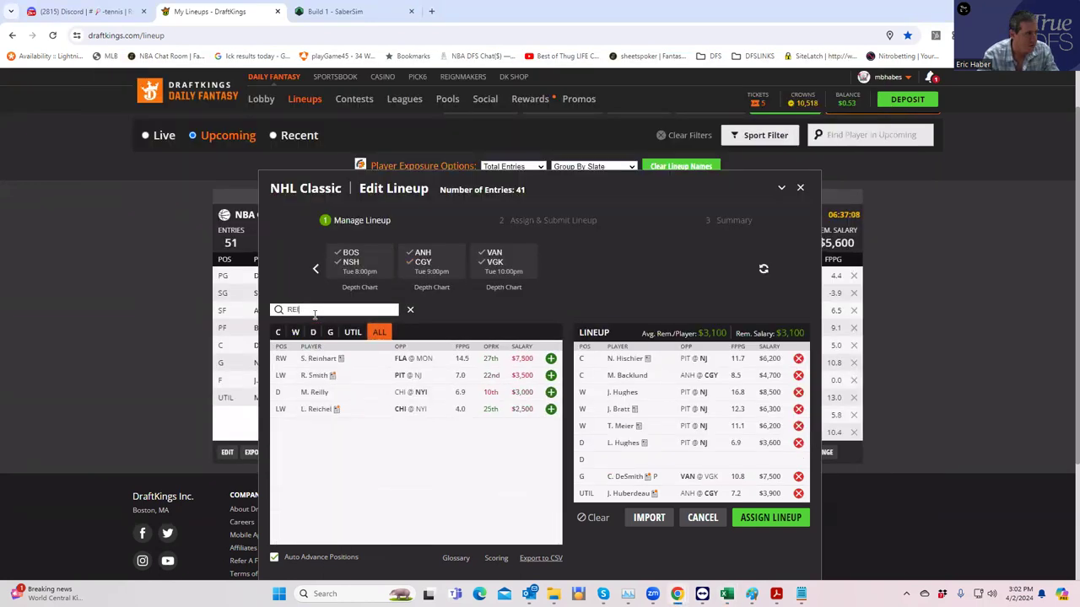
left_click(550, 392)
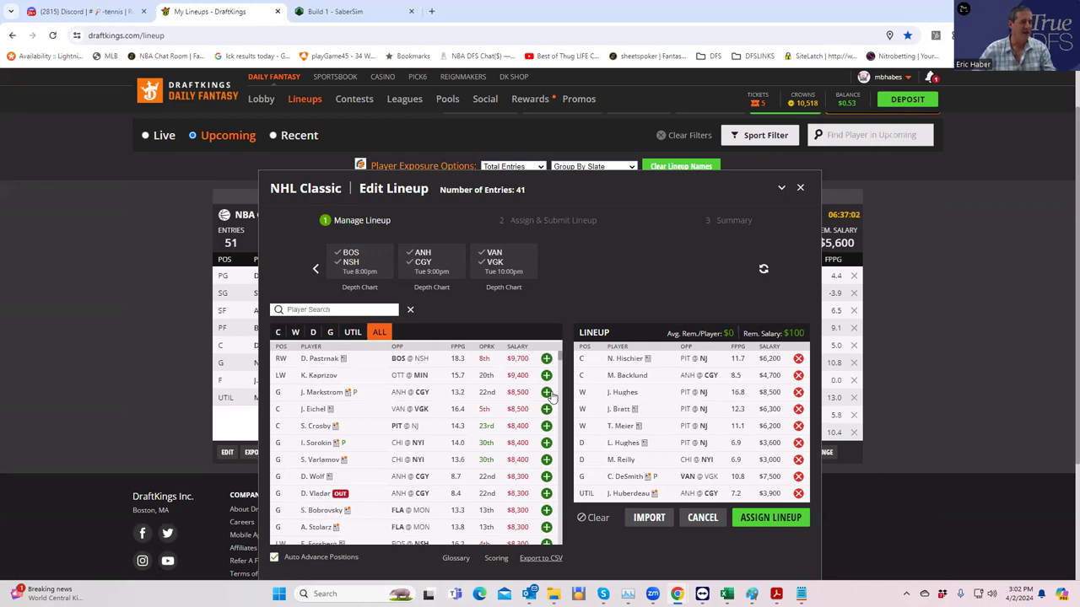
- Assign the completed NHL lineup to all contest entries and close the editor
left_click(770, 518)
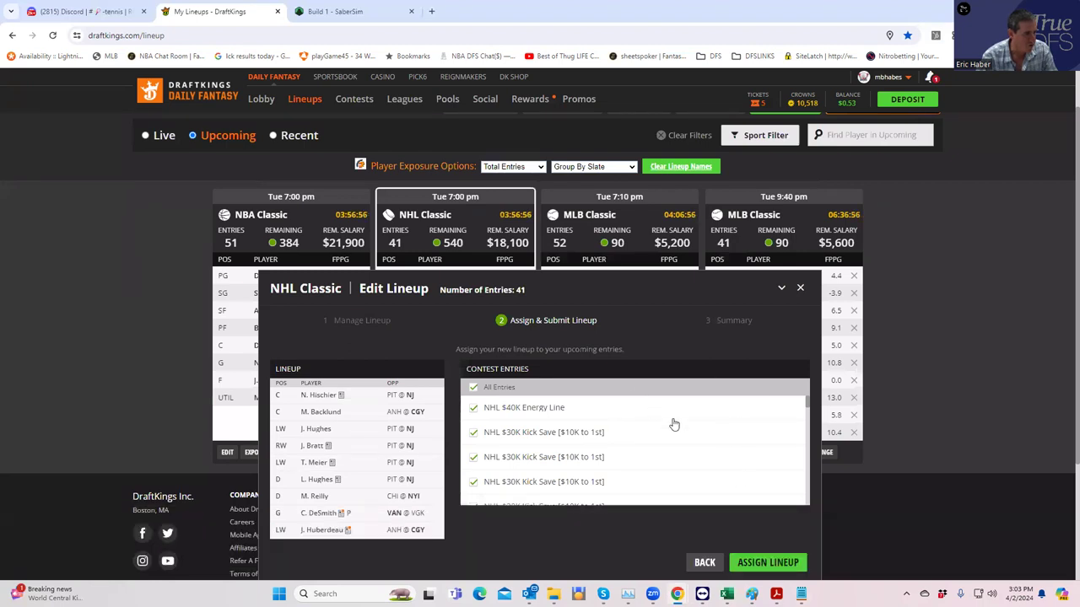
left_click(757, 561)
left_click(770, 557)
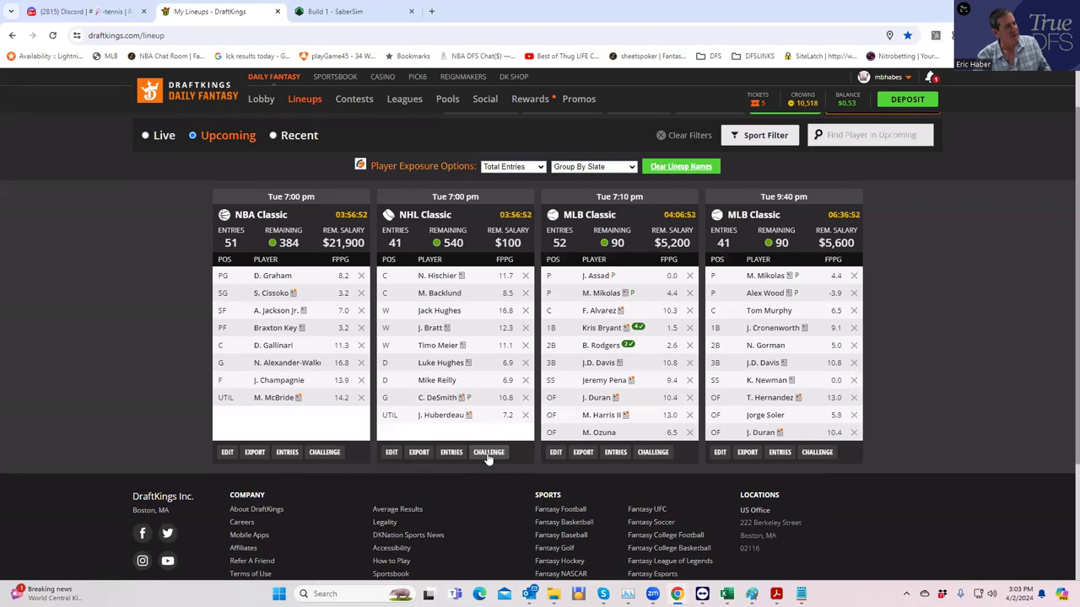
- Upload the NHLDK_Sim CSV from the DFSSheets/KrugNHL folder as custom projections
left_click(328, 16)
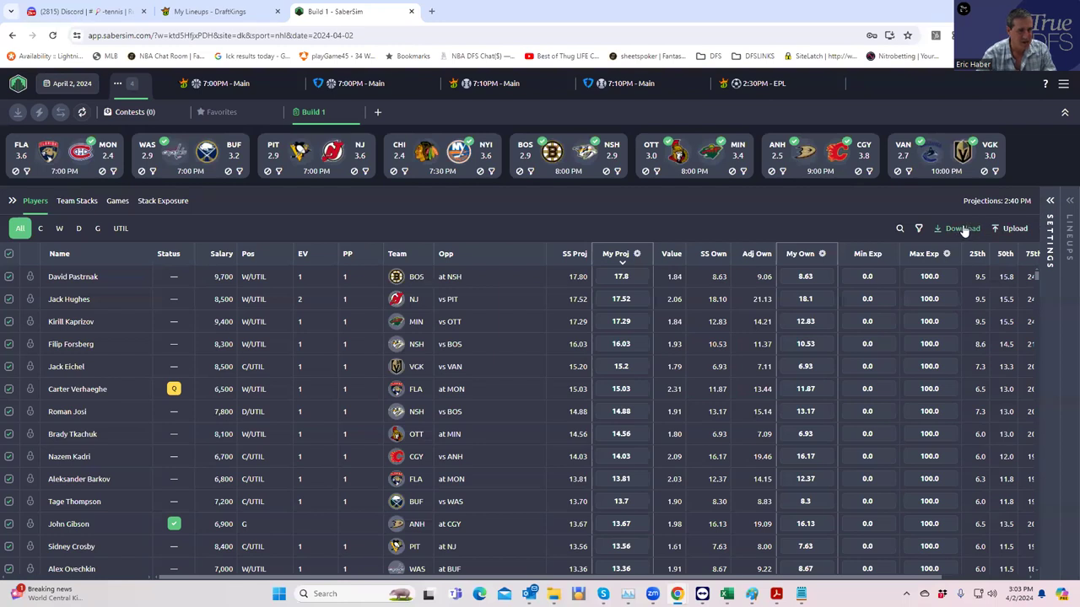
left_click(1006, 229)
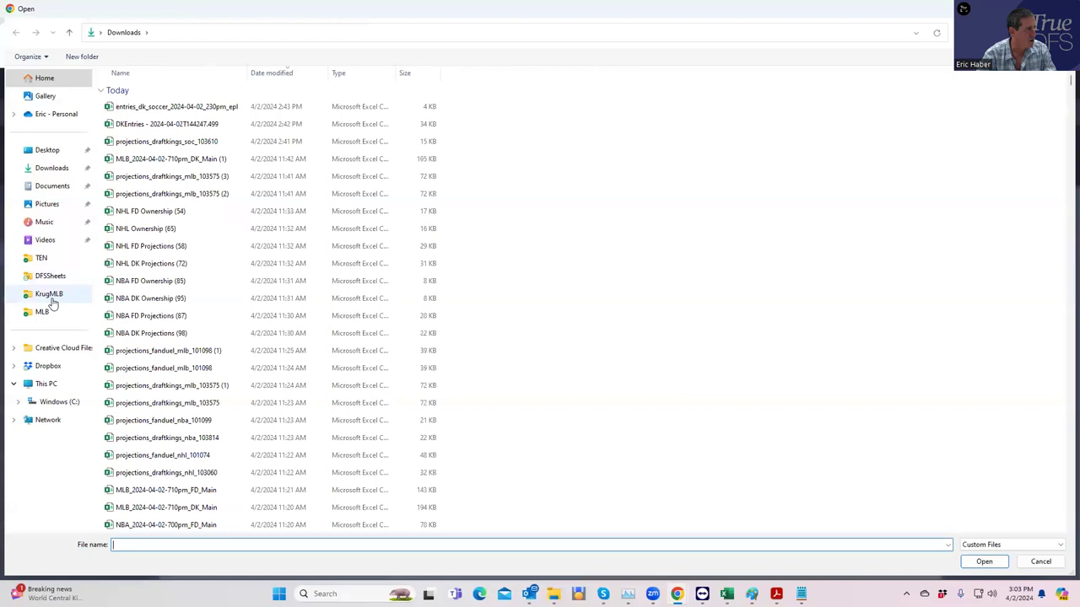
left_click(51, 294)
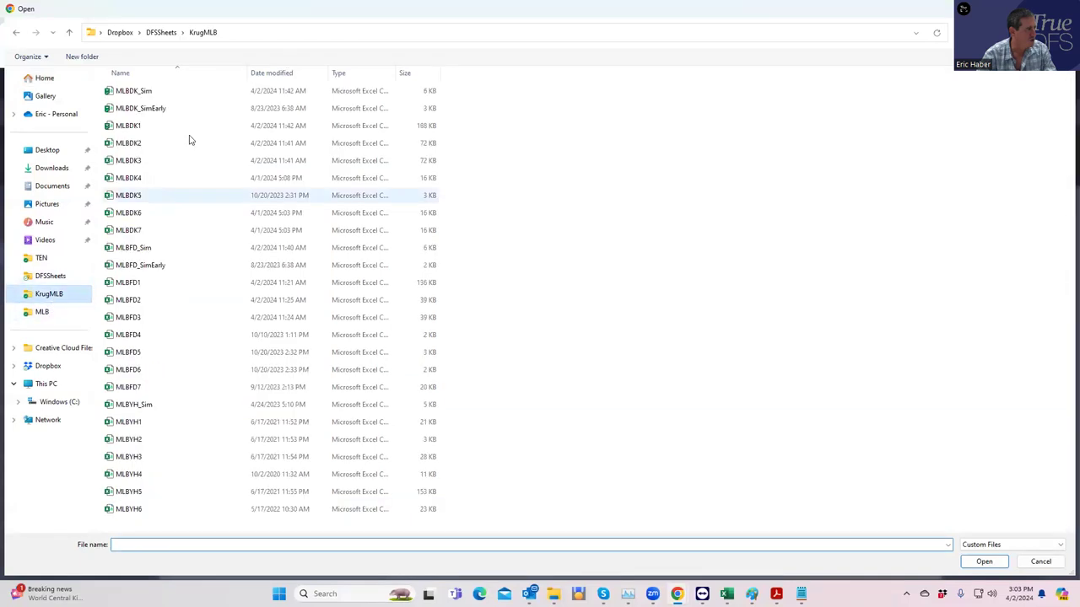
left_click(160, 32)
double_click(137, 213)
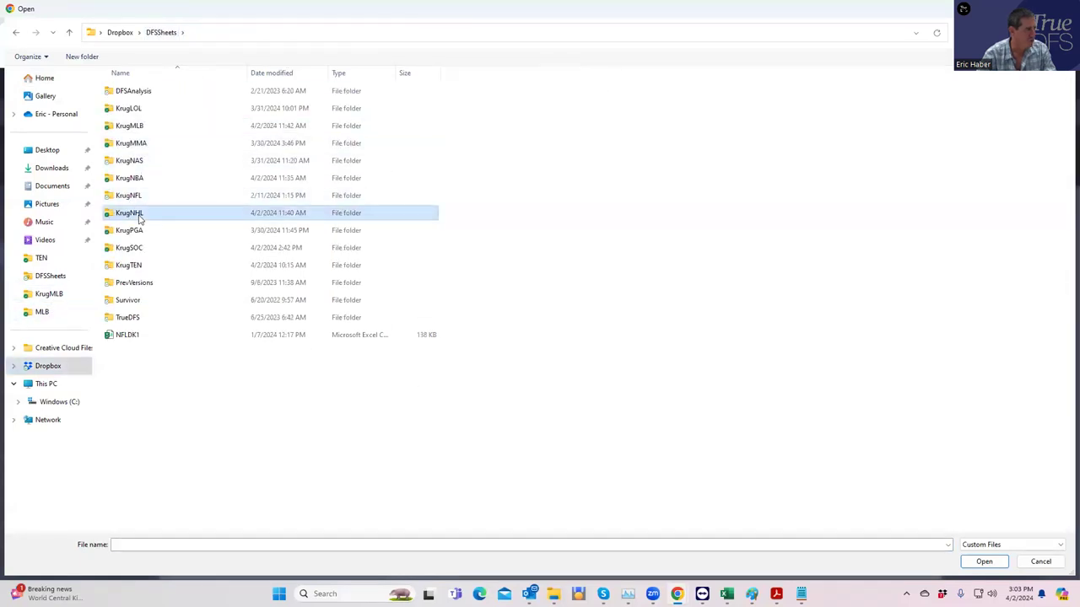
left_click(145, 93)
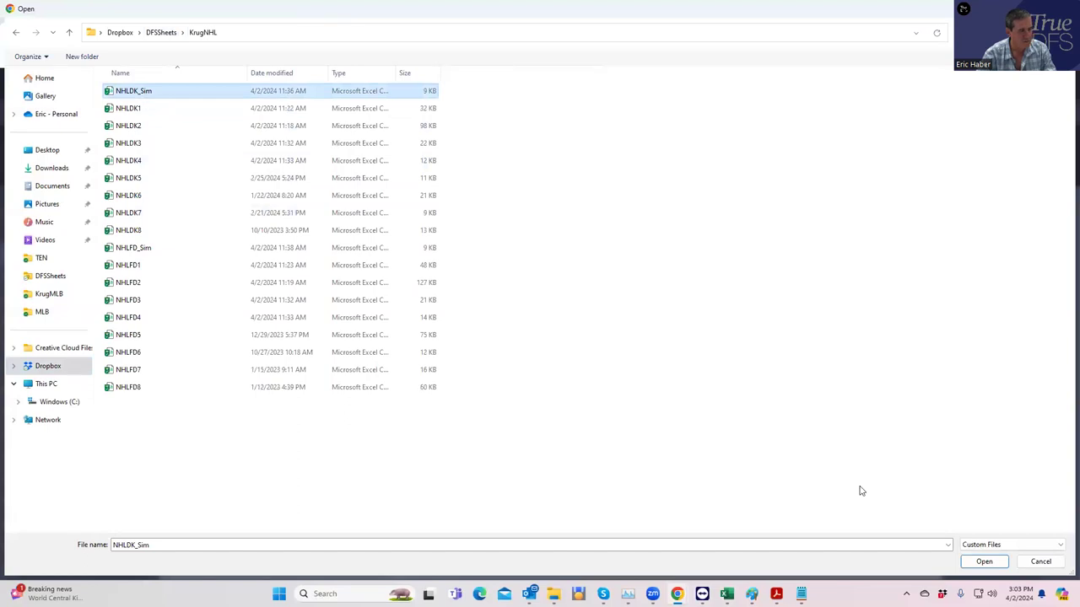
left_click(983, 561)
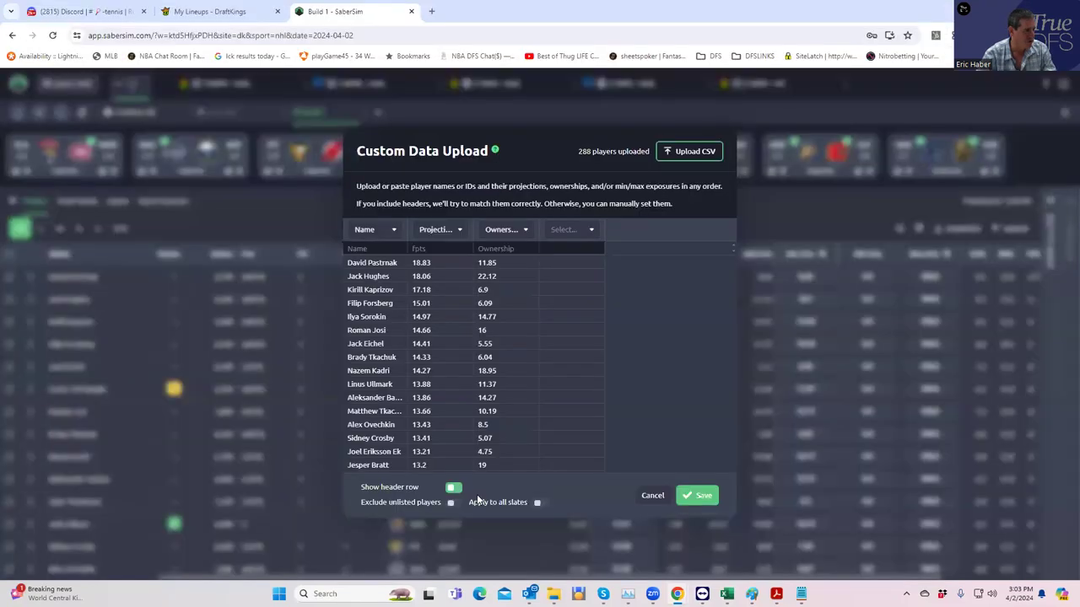
- Exclude unlisted players, save the projections, exclude all out players, and skip saving the source
left_click(453, 503)
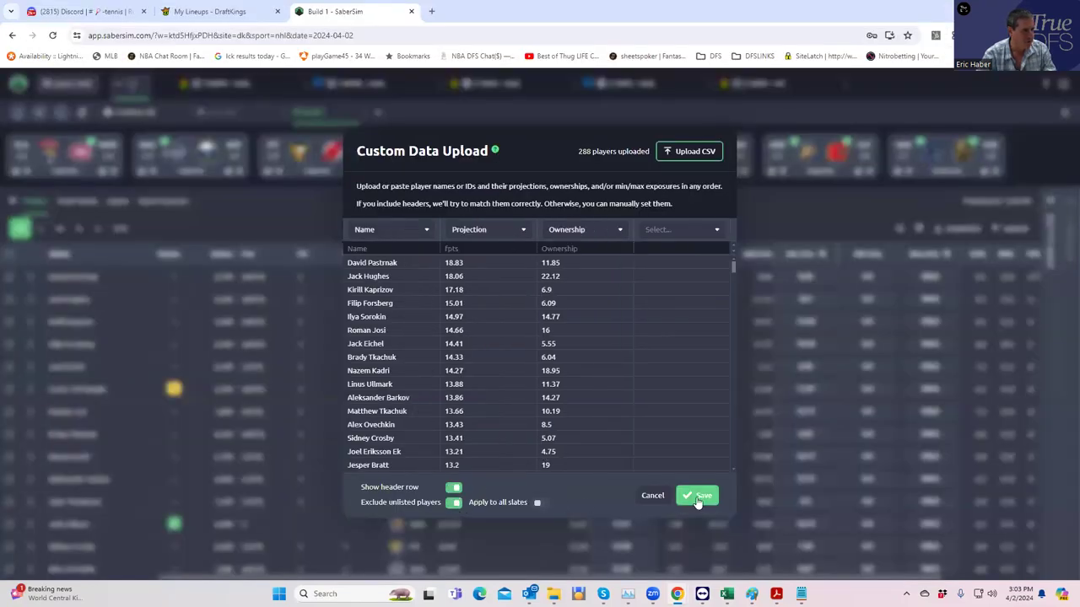
left_click(697, 496)
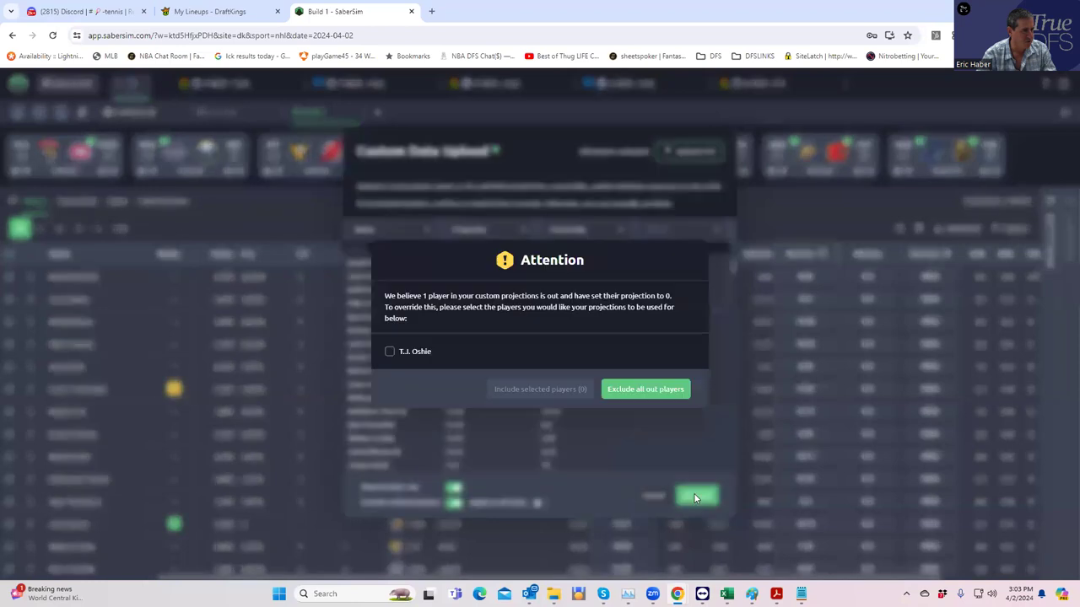
left_click(646, 391)
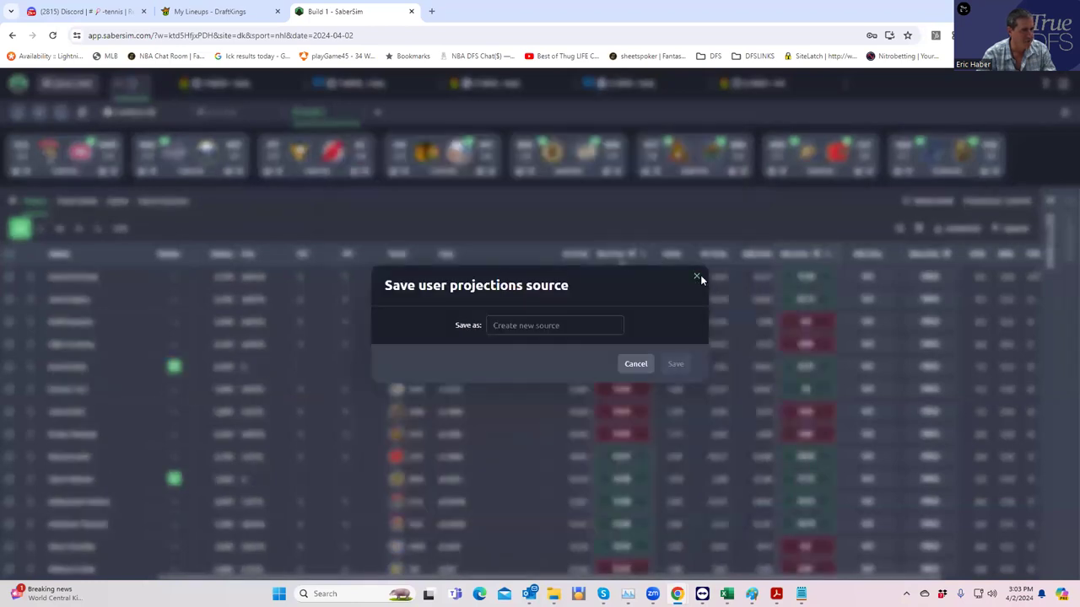
left_click(697, 277)
- Set No. Lineups to 40 in Build Settings and build the lineups
left_click(1052, 203)
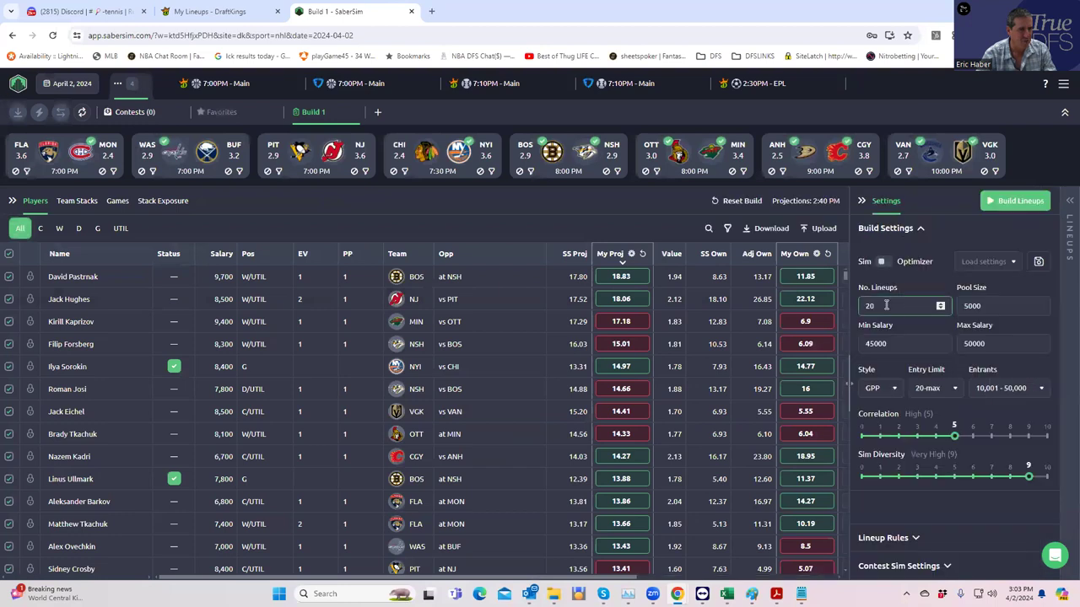
double_click(885, 306)
type("40")
left_click(1006, 200)
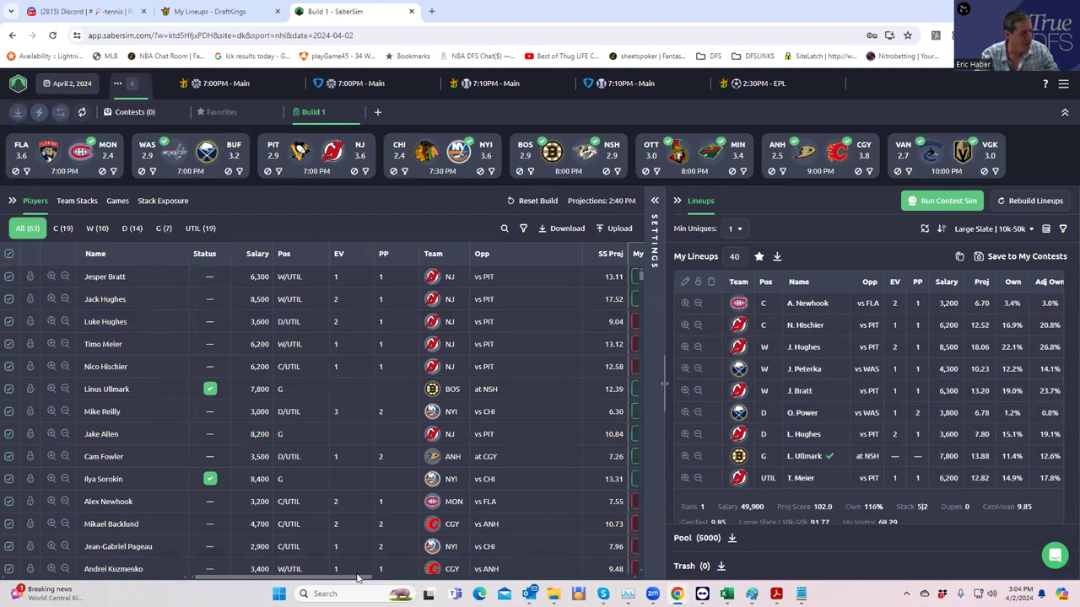
left_click_drag(352, 580, 541, 555)
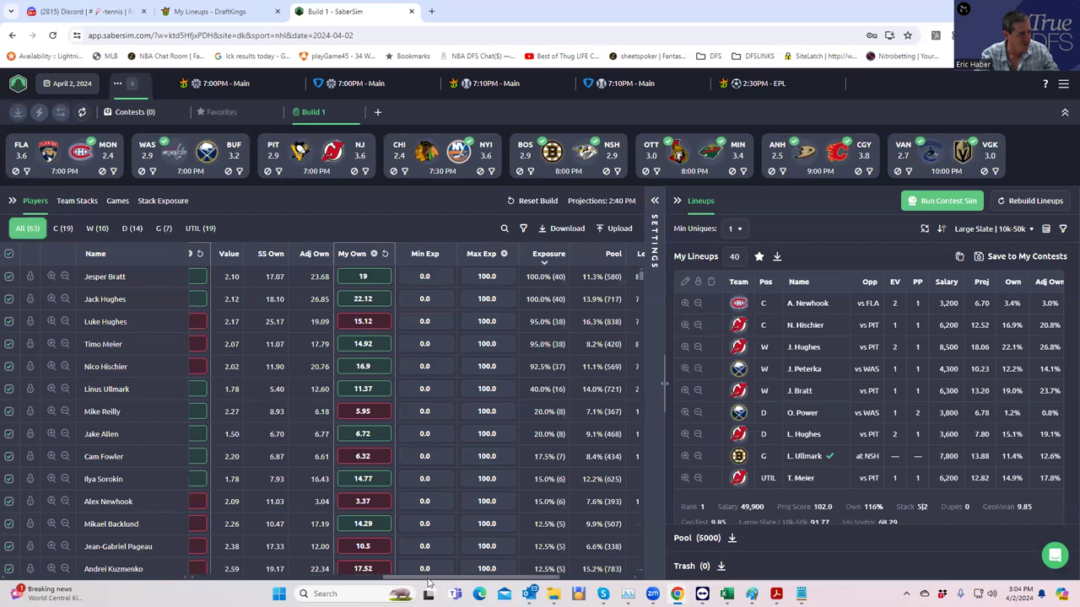
left_click_drag(429, 581, 187, 567)
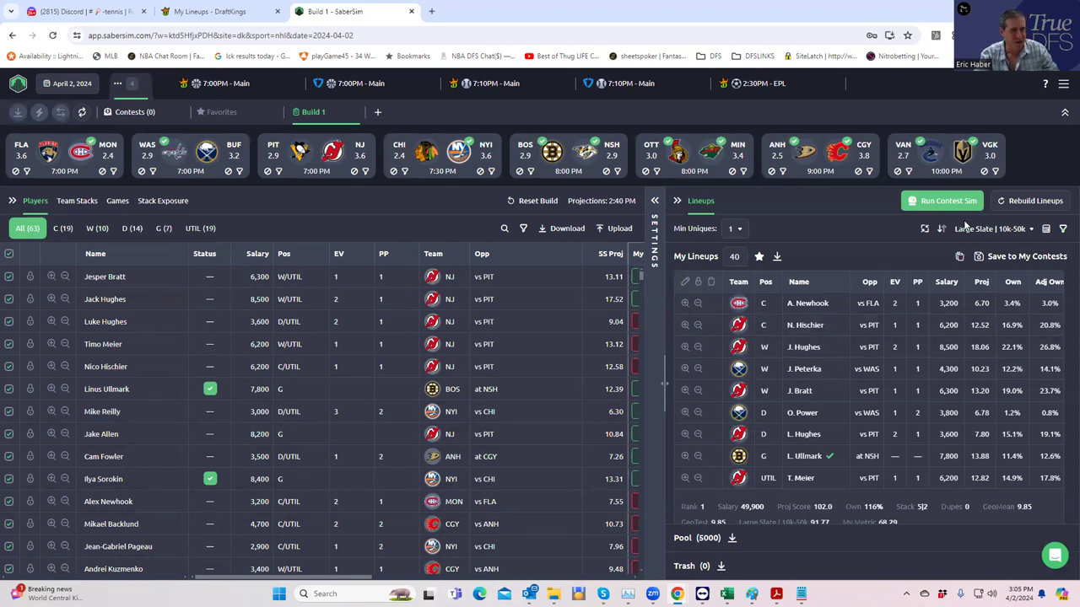
- Inspect the SaberScore Large Slate | 10k-50k formula without changing it
left_click(974, 232)
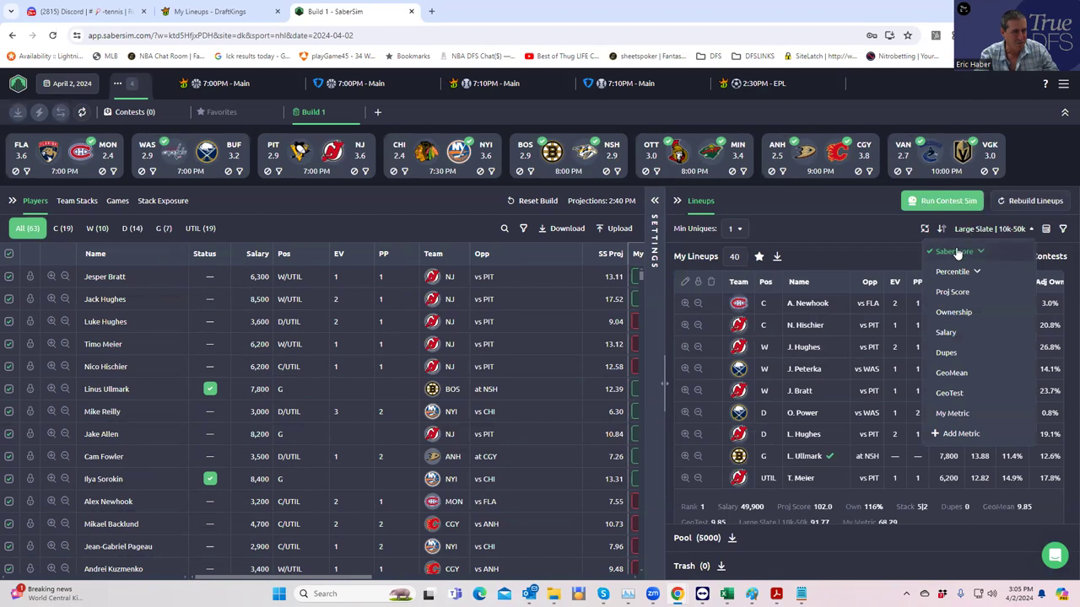
left_click(958, 251)
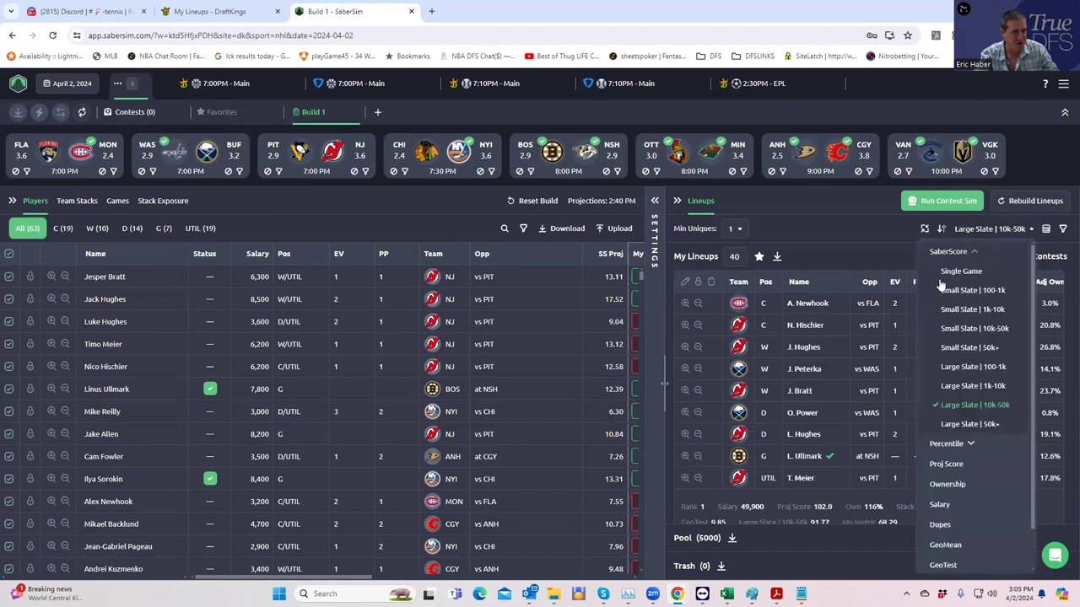
left_click(1020, 405)
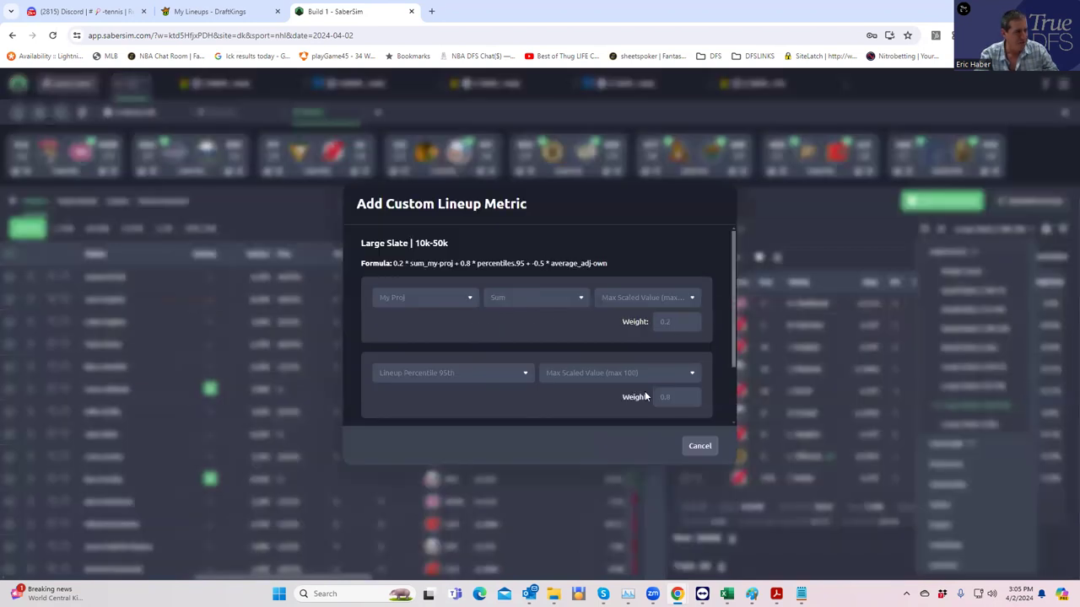
left_click(694, 446)
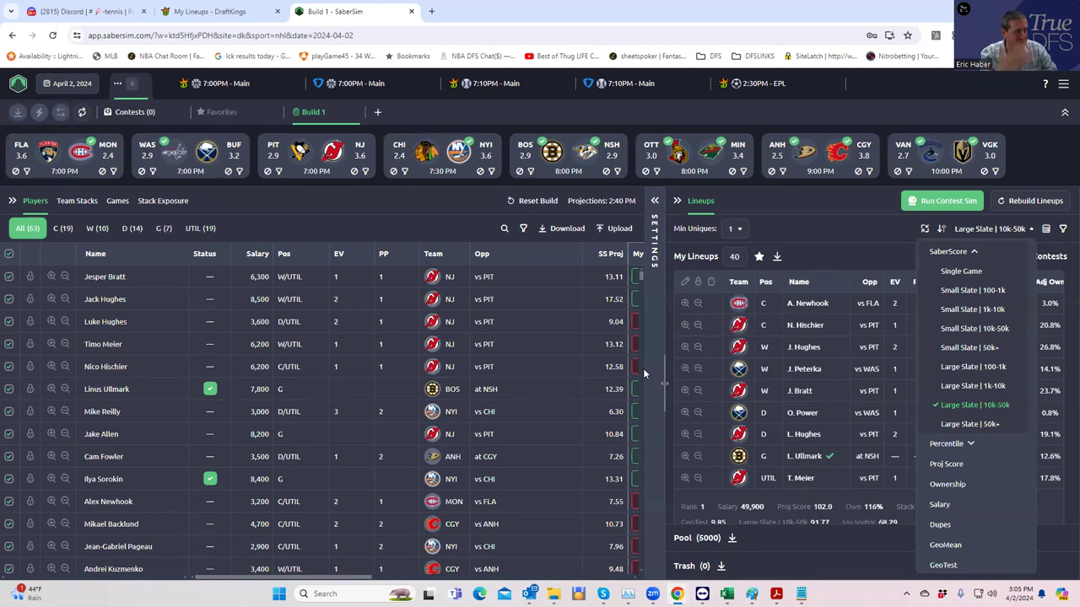
left_click(800, 235)
- Bring back the build settings and try Min Uniques values of 3, 5, then 6
left_click(654, 201)
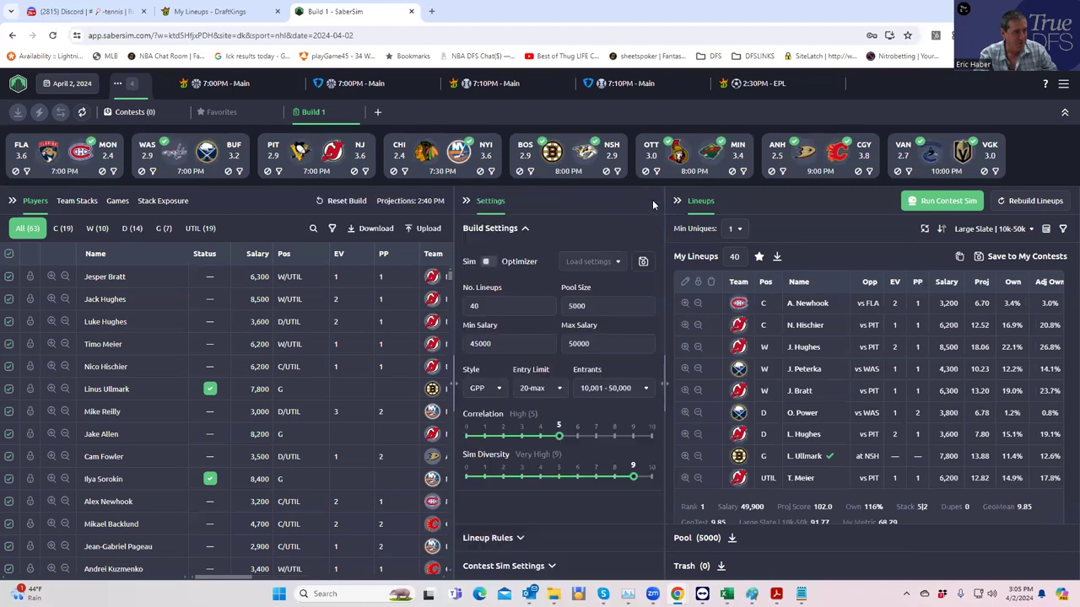
left_click(735, 233)
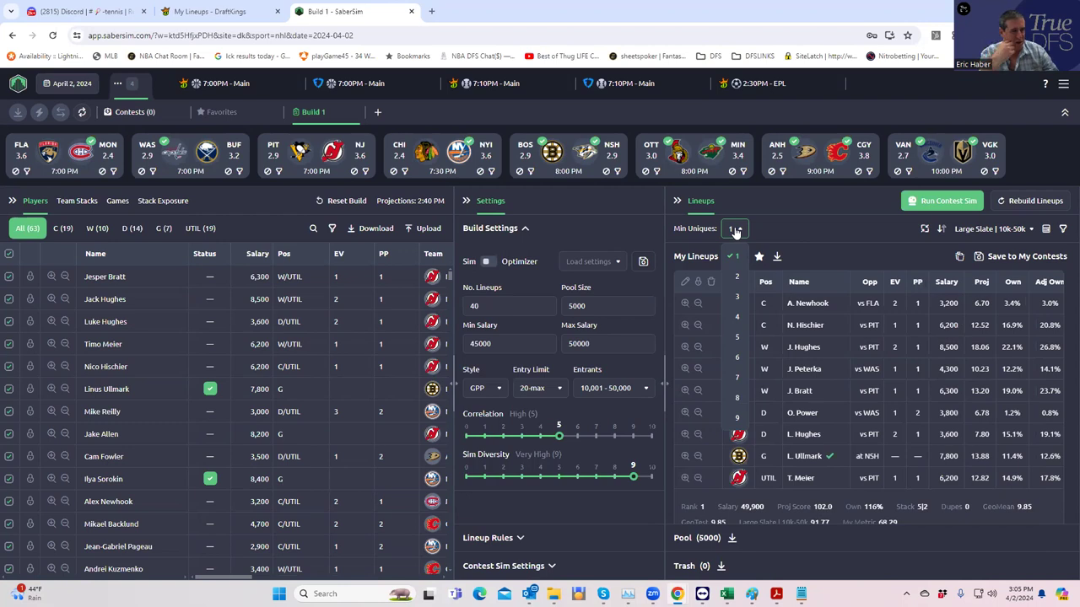
left_click(737, 297)
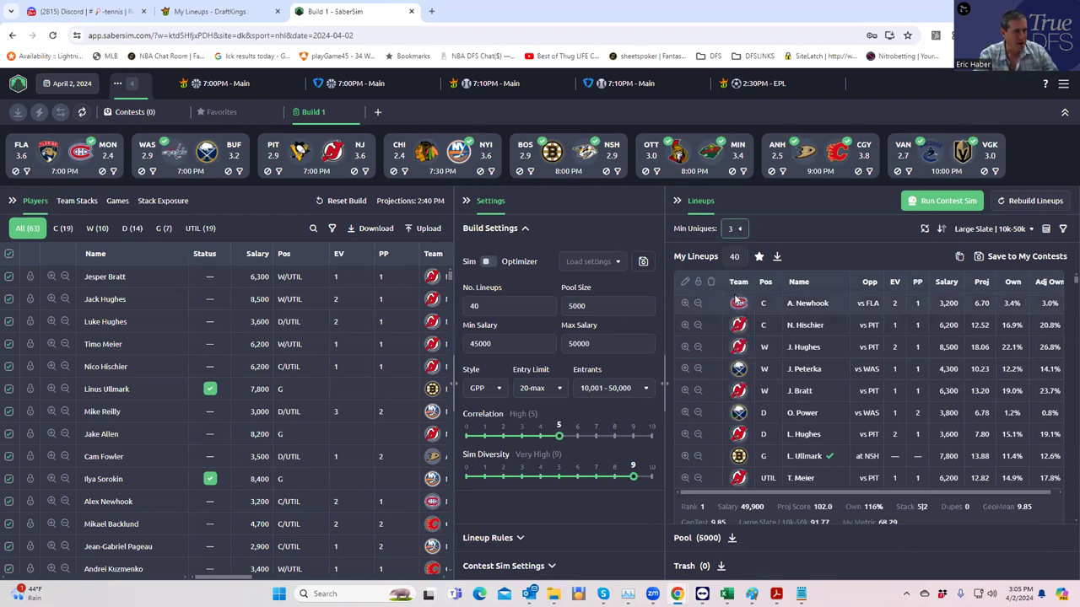
left_click(734, 229)
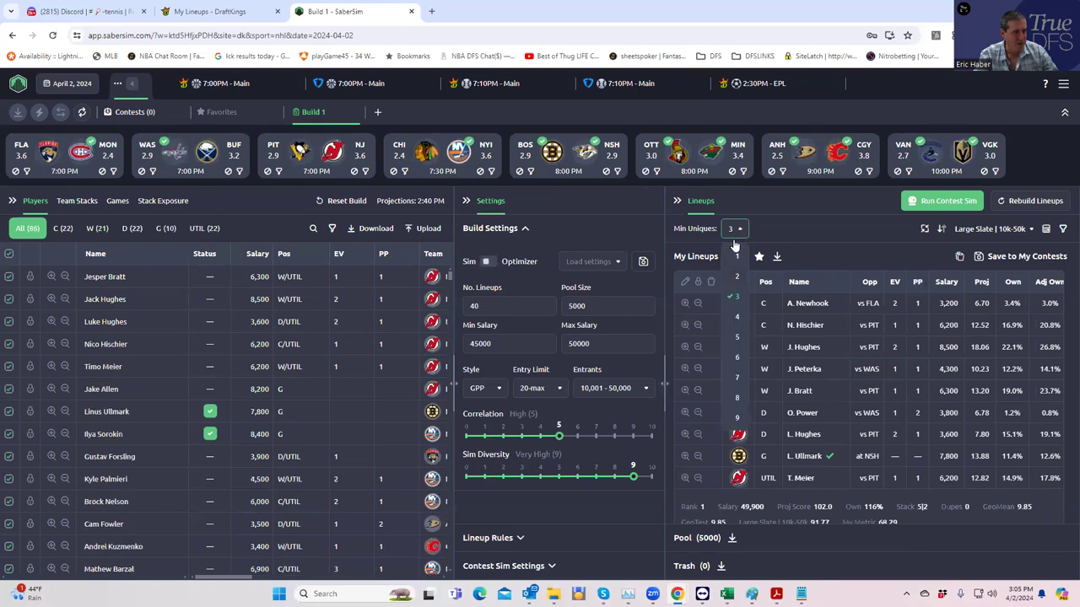
left_click(788, 231)
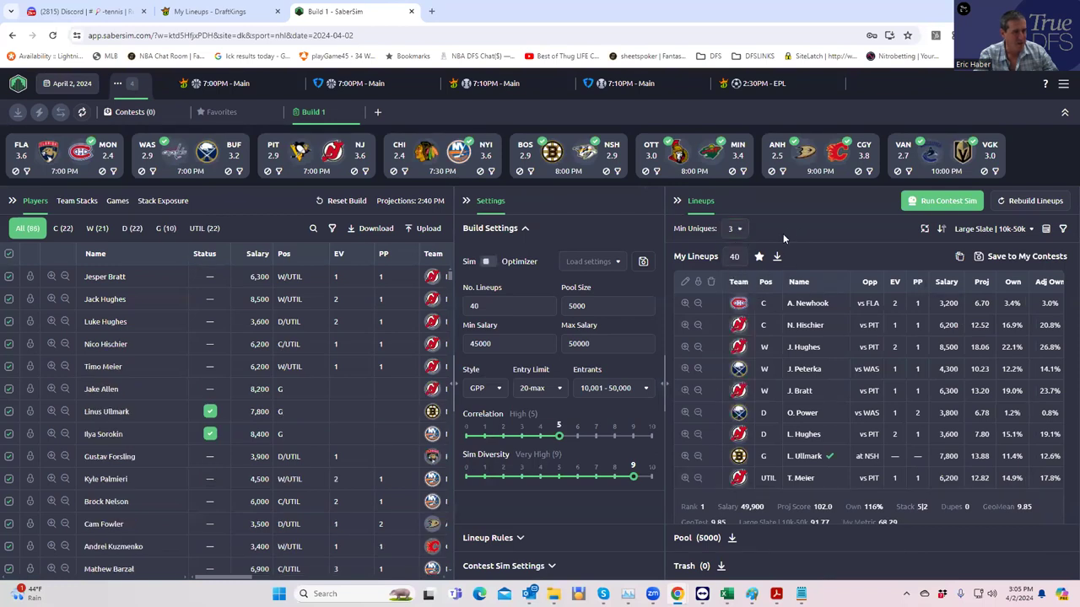
left_click(736, 232)
left_click(733, 344)
left_click(741, 229)
left_click(736, 365)
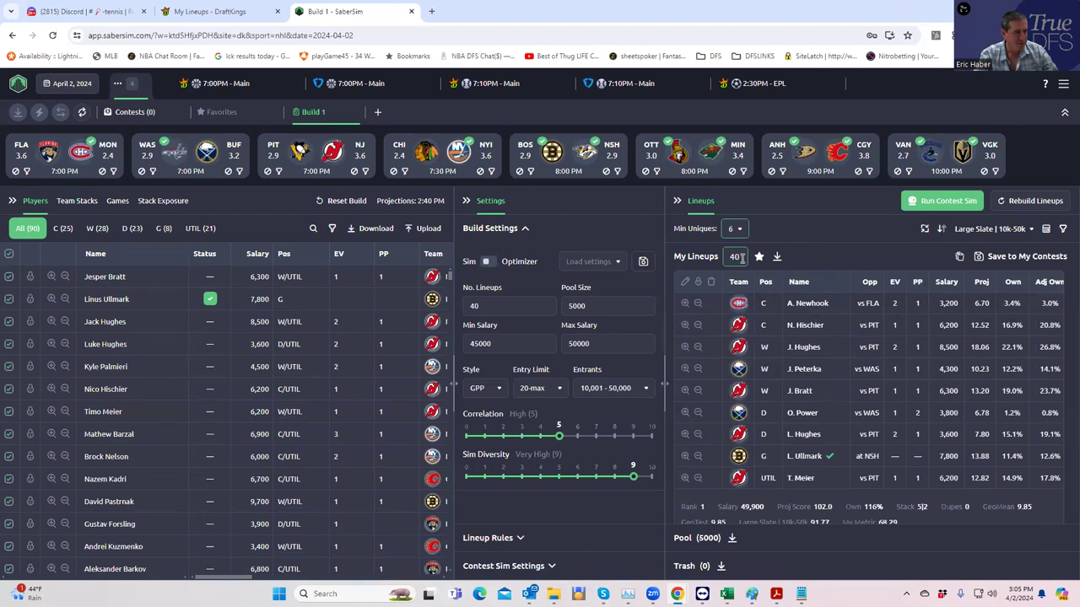
- Test Min Uniques at 7 and 8, then settle on 6 so 40 lineups remain
left_click(736, 228)
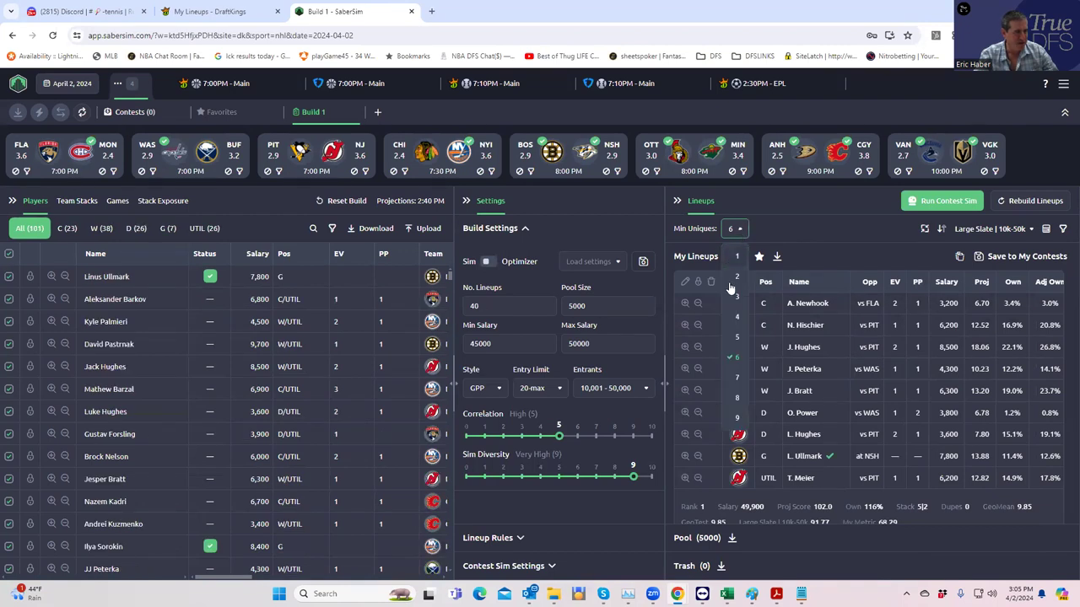
left_click(738, 377)
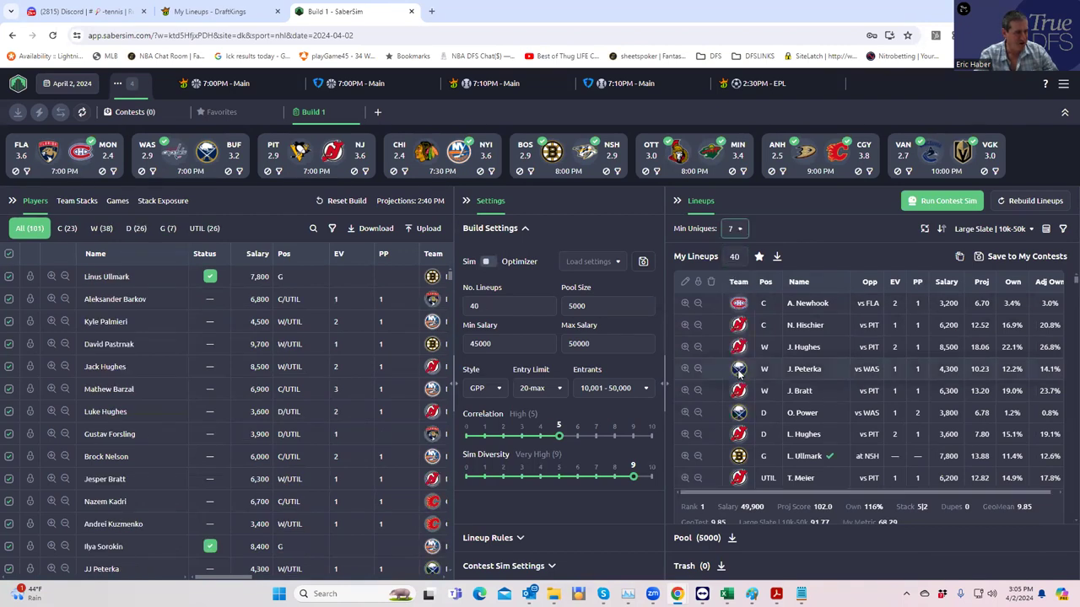
left_click(739, 228)
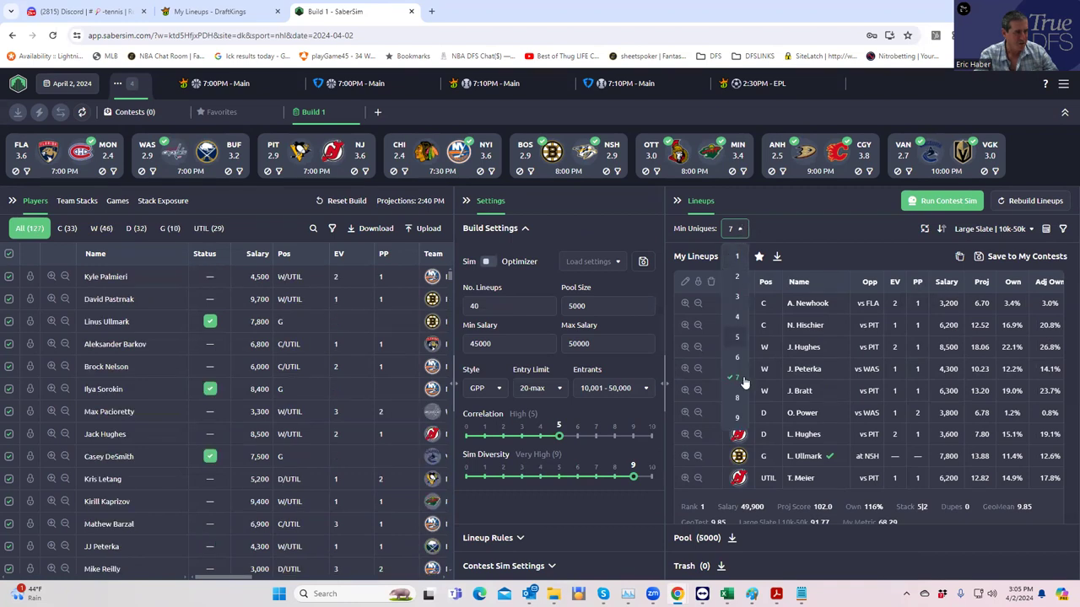
left_click(738, 399)
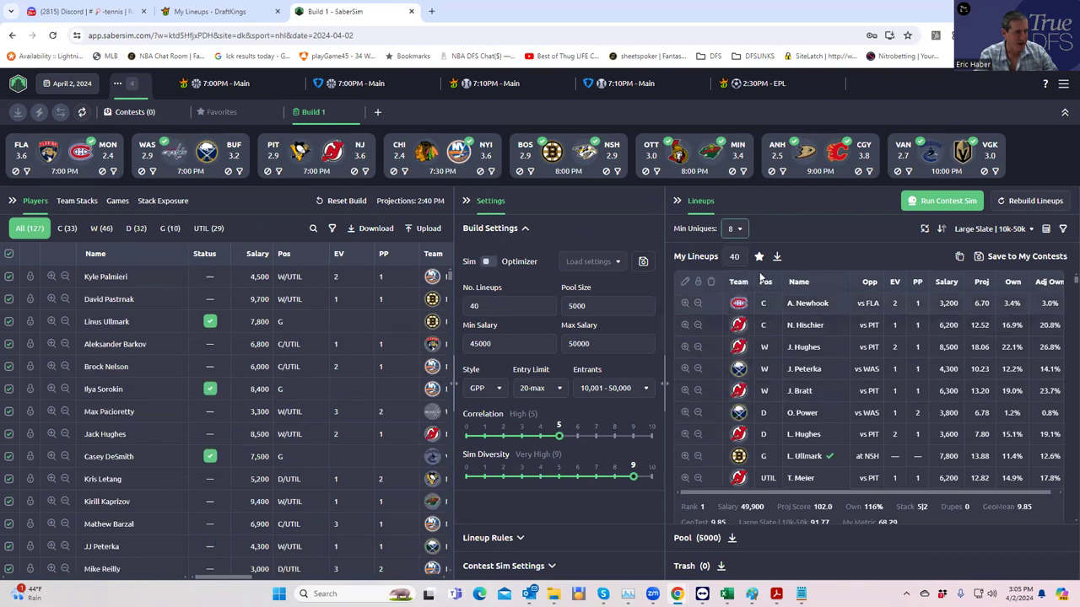
left_click(741, 230)
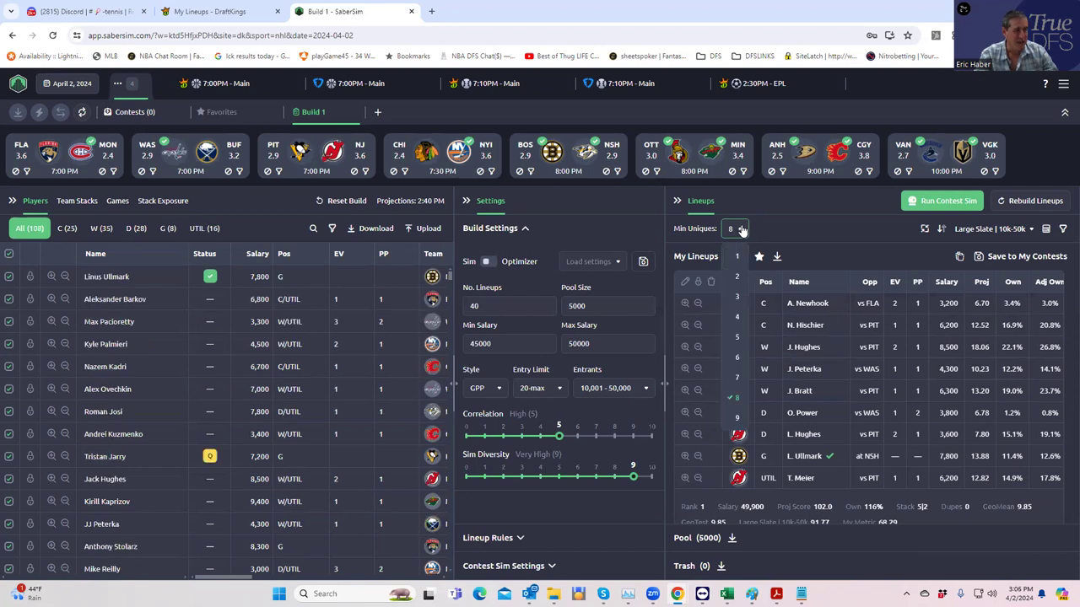
left_click(738, 384)
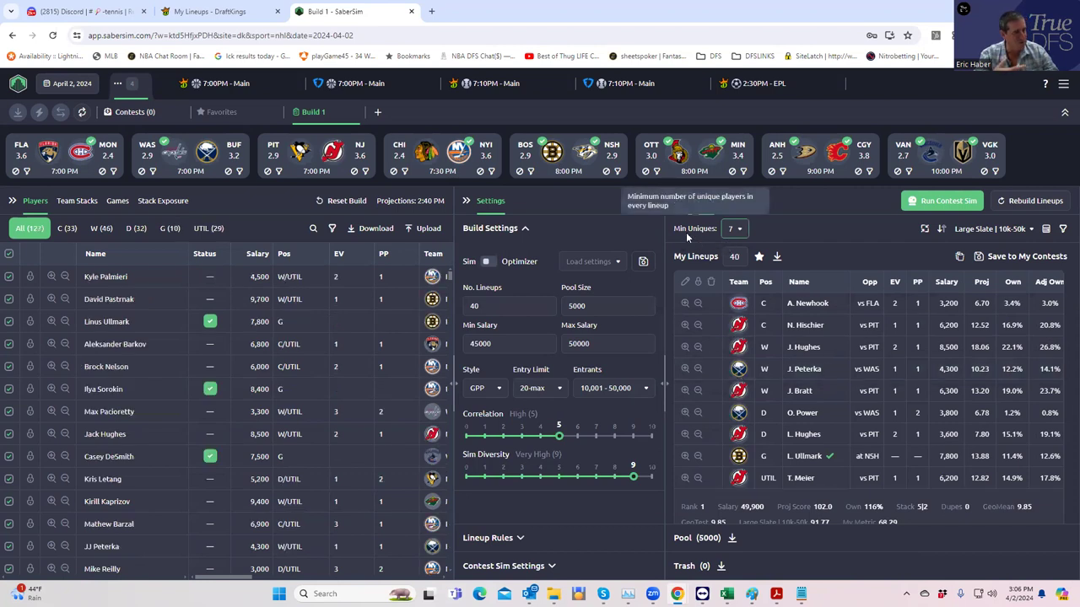
left_click(732, 230)
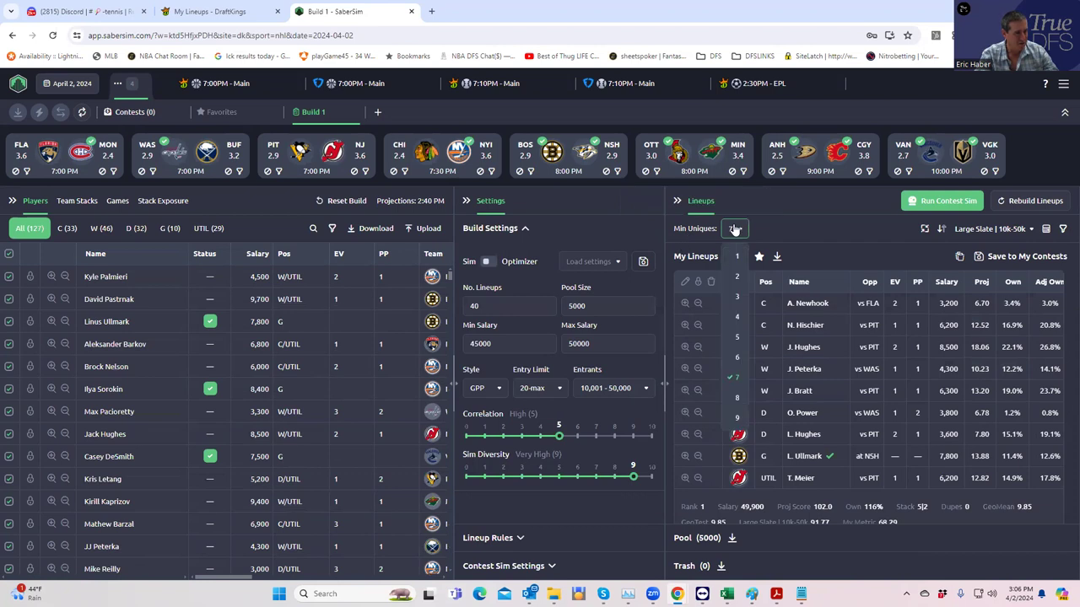
left_click(732, 359)
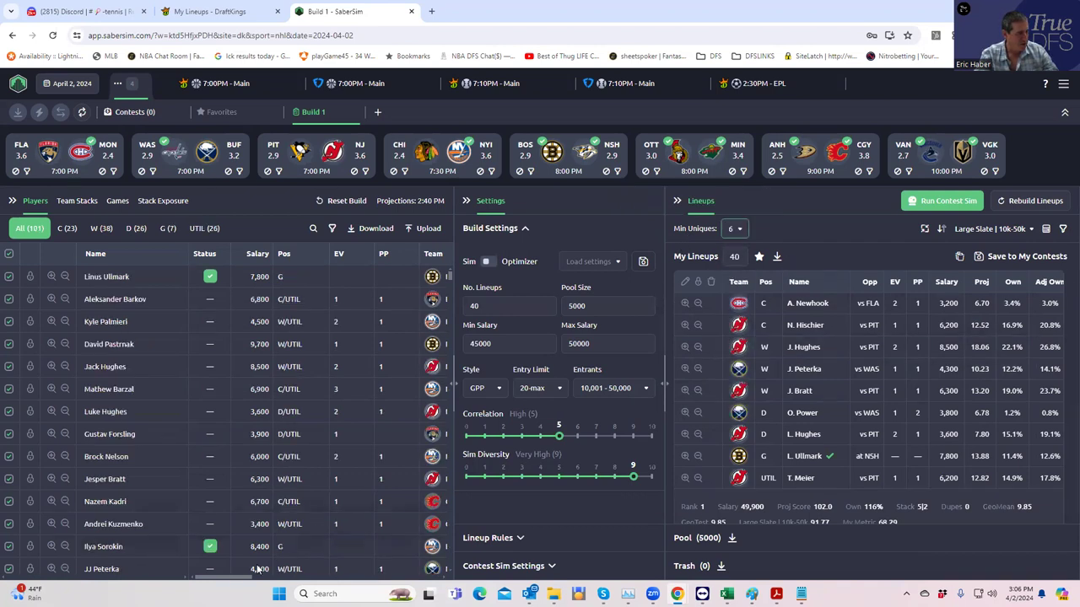
left_click_drag(238, 584, 391, 561)
- Switch the left table to Team Stacks and scroll over to compare Lineup Exp and Pool Exp
left_click(211, 578)
left_click(80, 202)
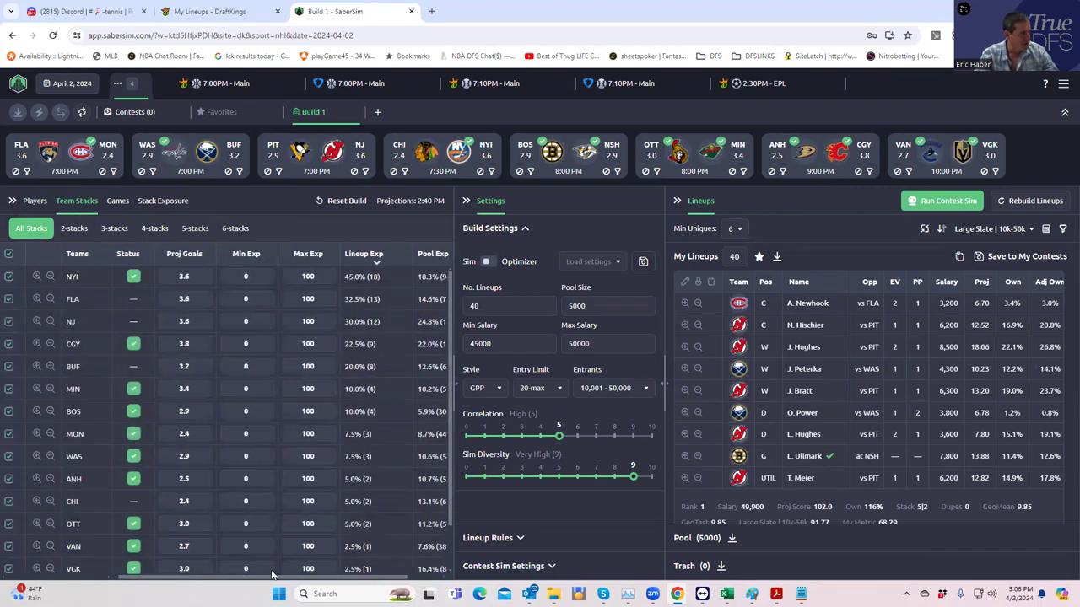
scroll(274, 576, "right", 1)
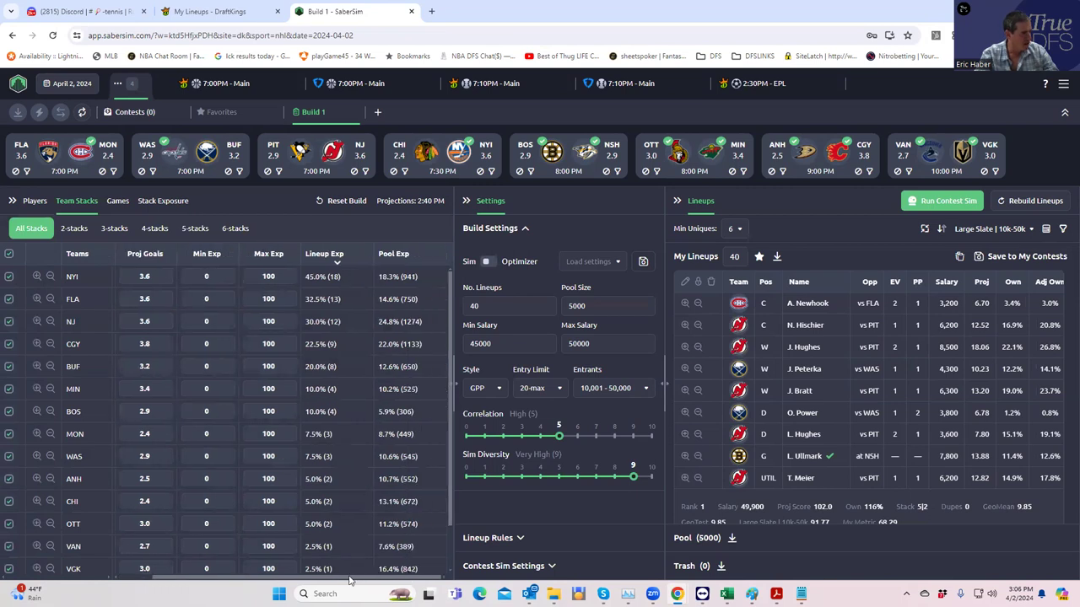
left_click_drag(291, 578, 218, 572)
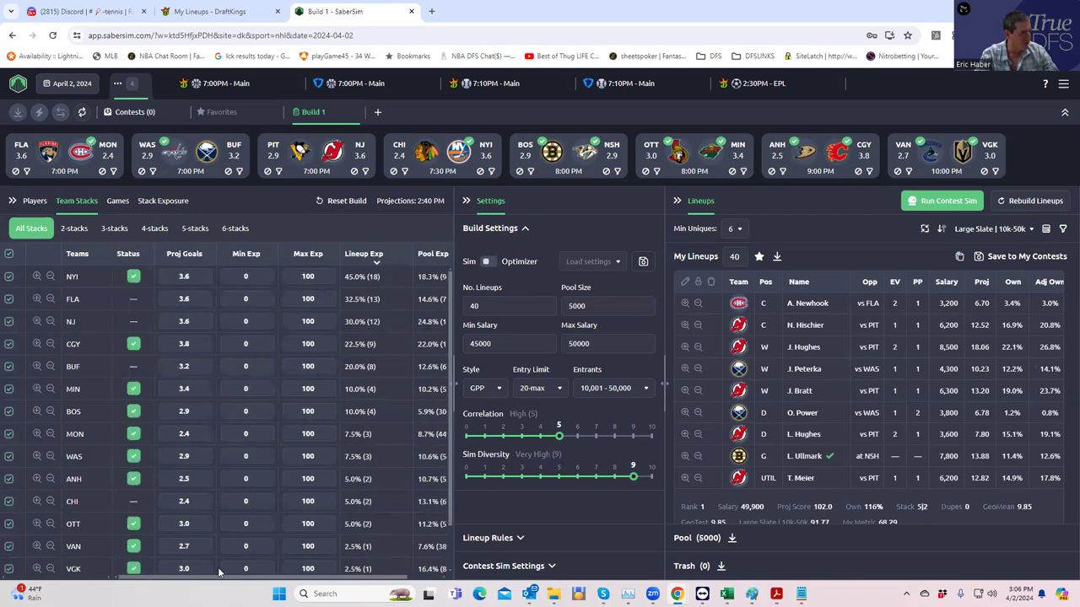
scroll(218, 572, "right", 1)
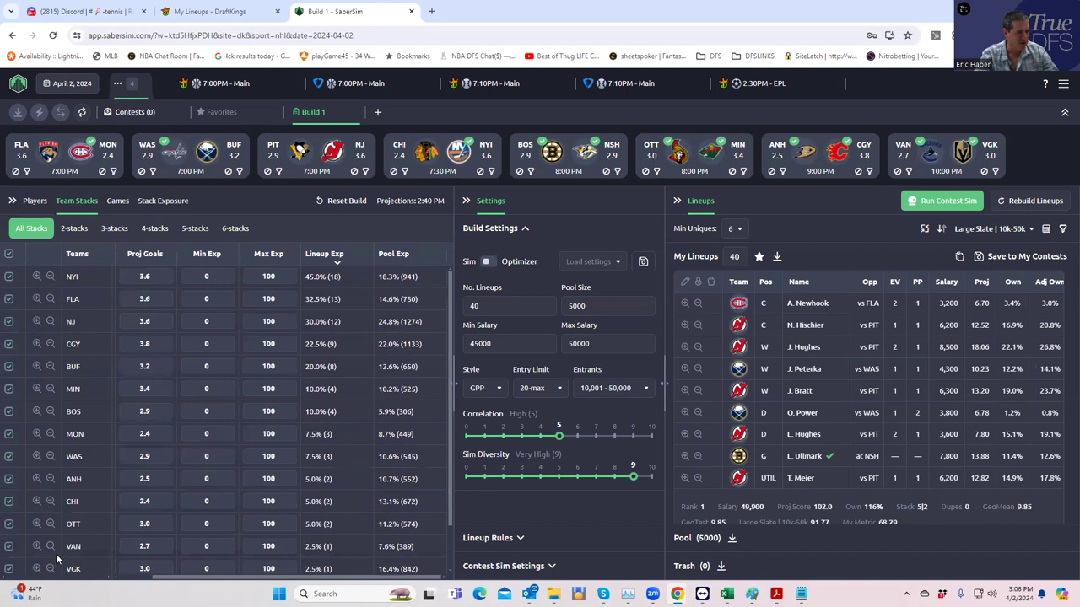
- Download the DraftKings template and upload the newest DKEntries CSV from Downloads
left_click(982, 258)
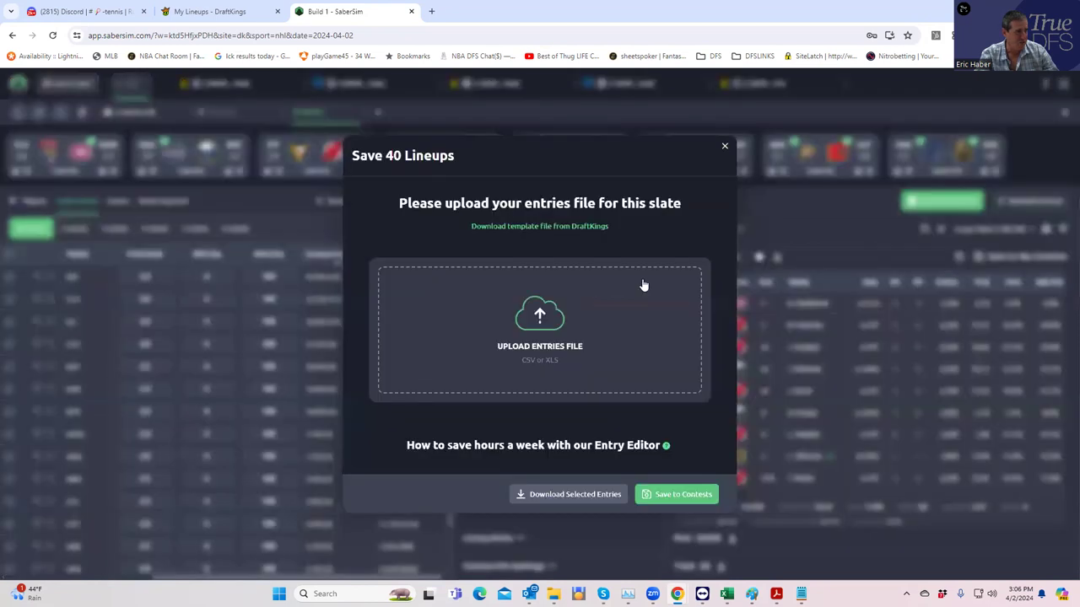
left_click(521, 227)
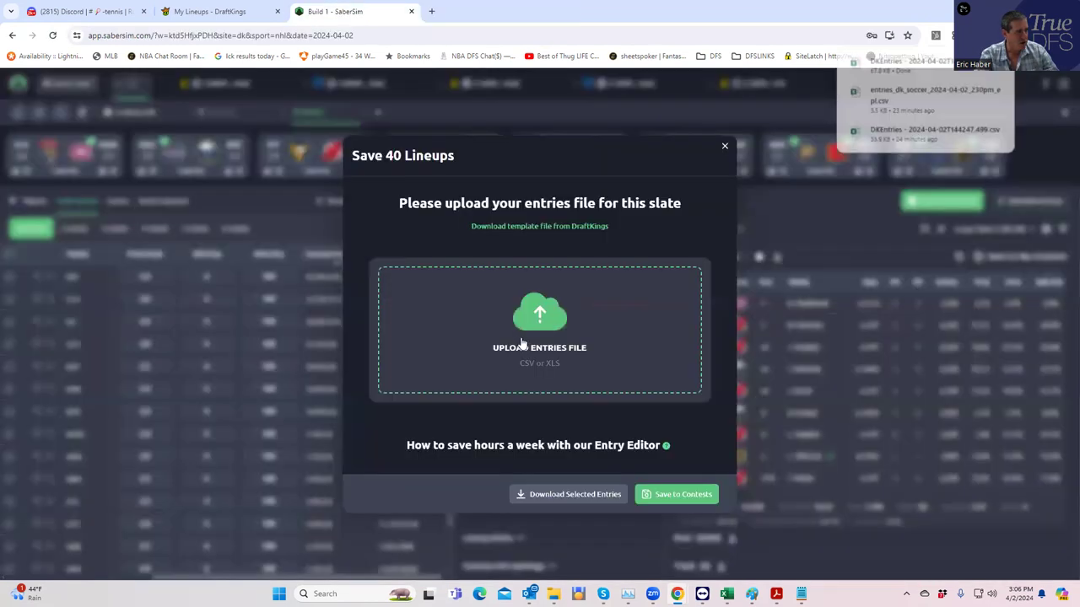
left_click(503, 310)
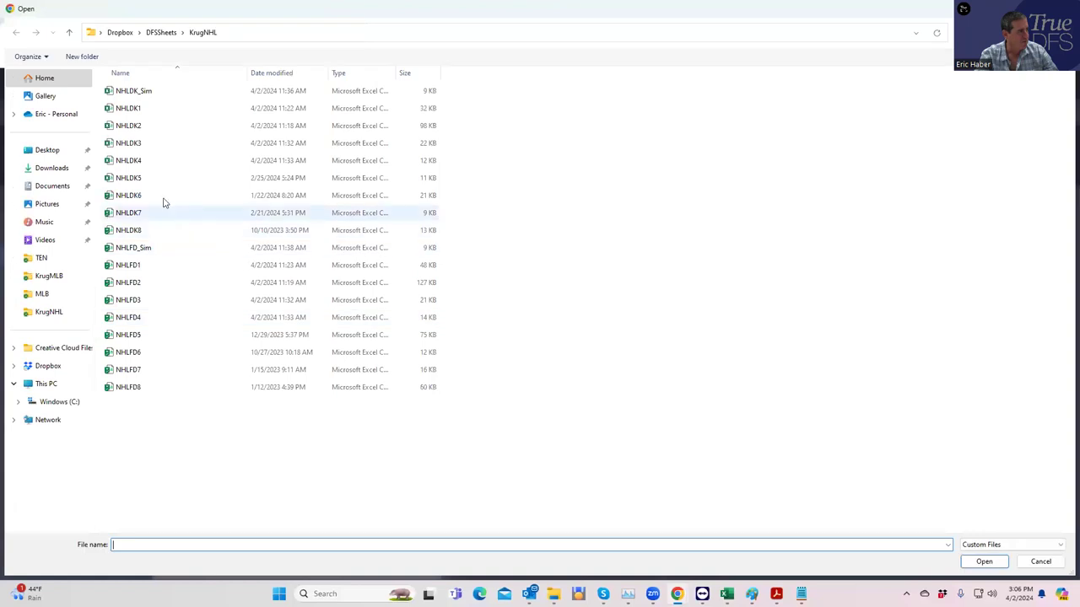
left_click(49, 169)
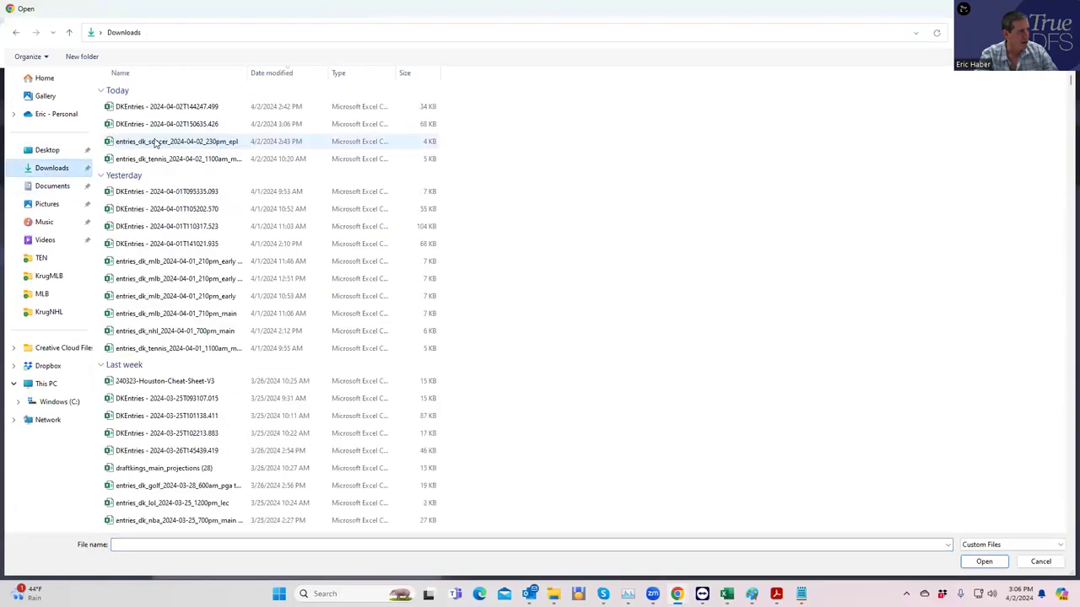
left_click(180, 109)
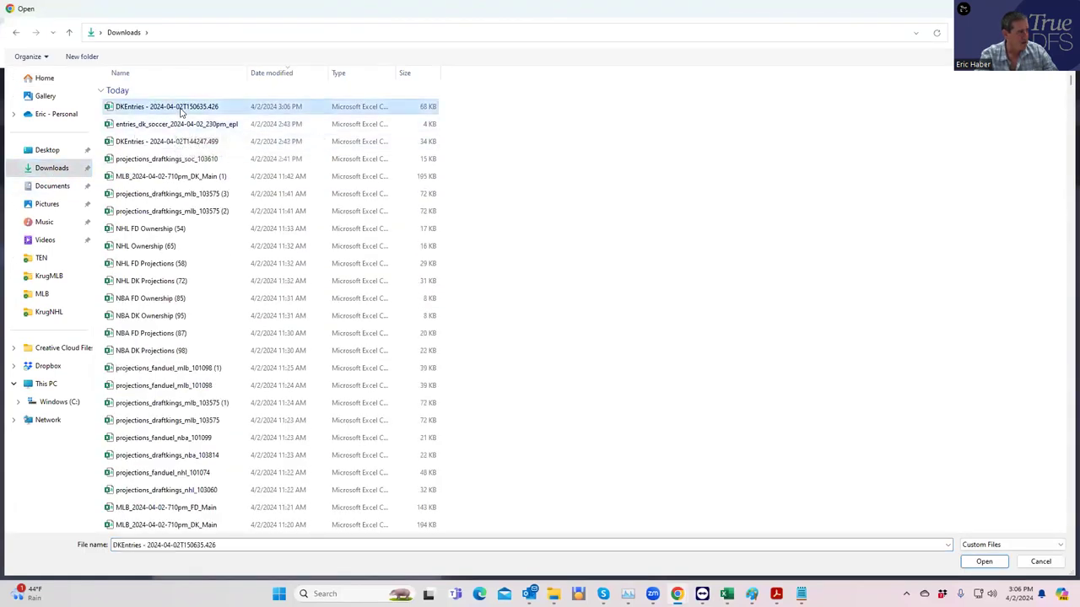
left_click(971, 562)
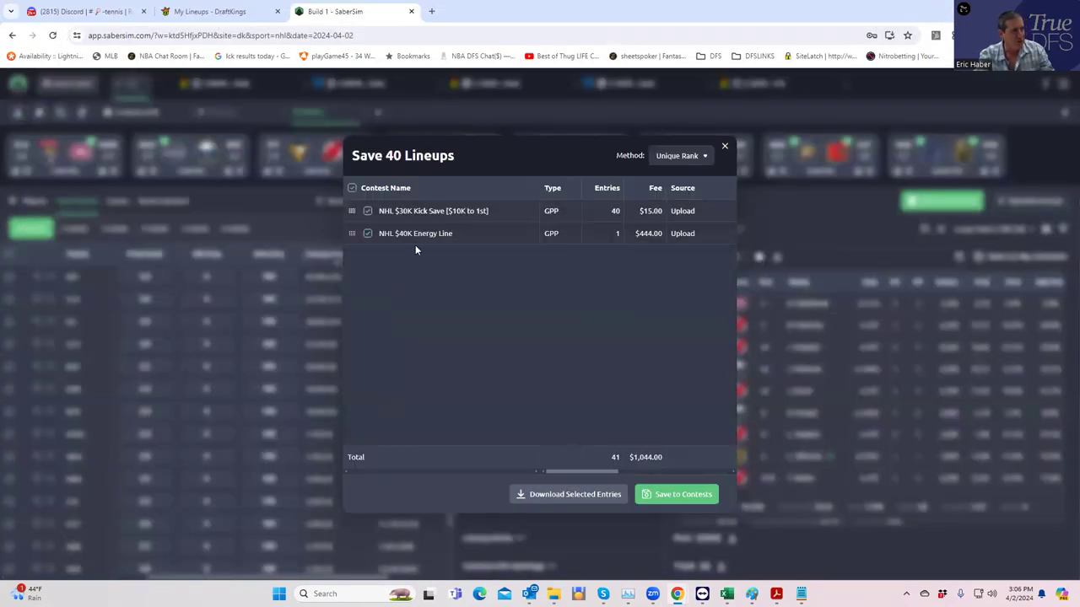
- Add a contest sim for NHL $30K Kick Save using Build 1 as field lineups
mouse_move(448, 214)
left_click(490, 226)
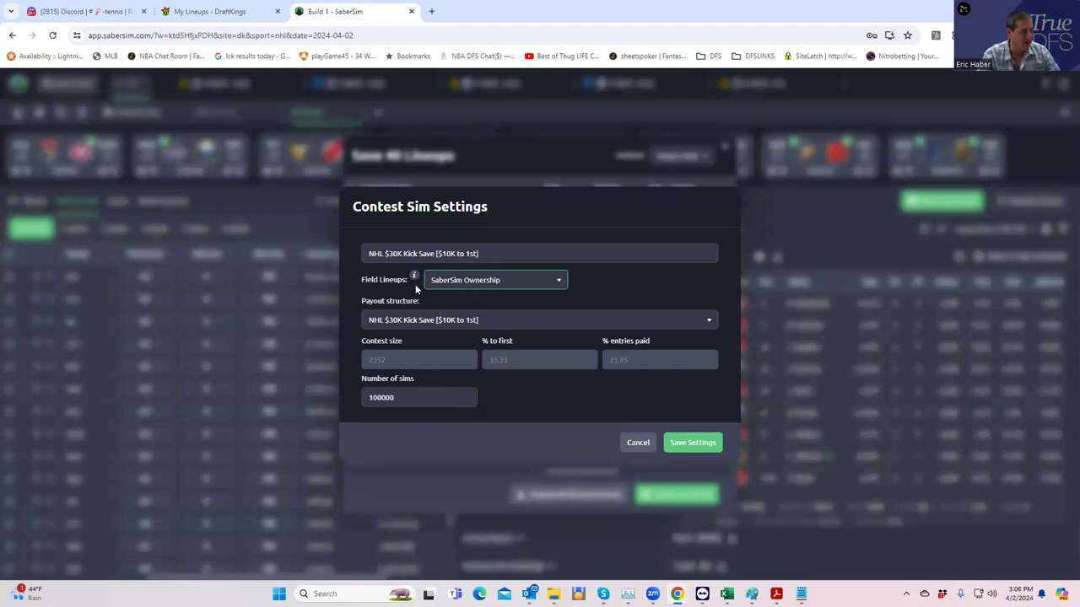
left_click(485, 286)
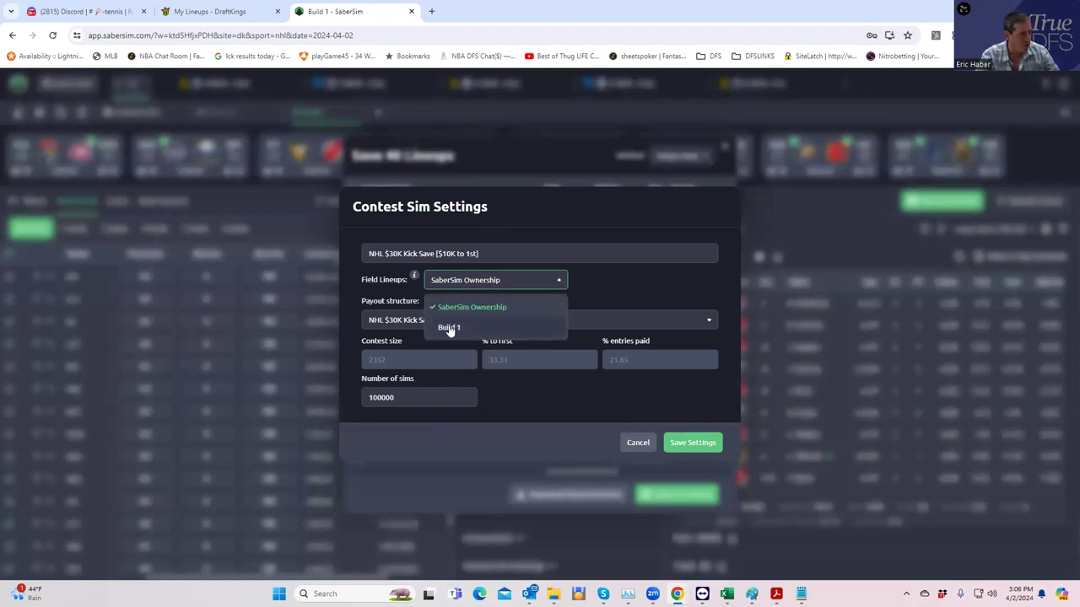
left_click(448, 328)
left_click(693, 443)
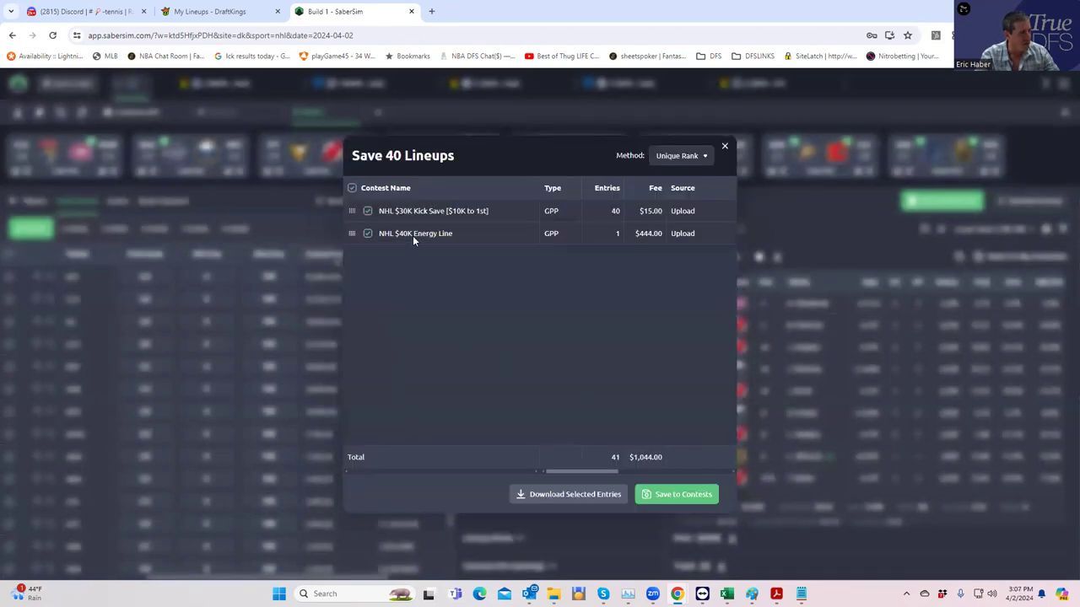
- Set NHL $40K Energy Line's contest sim field lineups to Build 1 and save
left_click(448, 240)
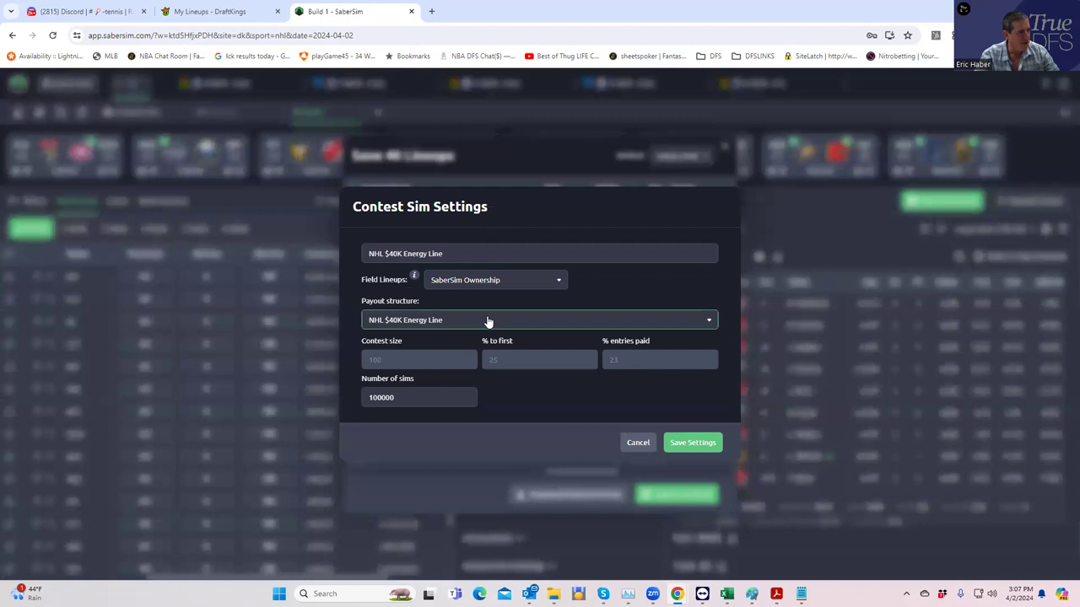
left_click(488, 320)
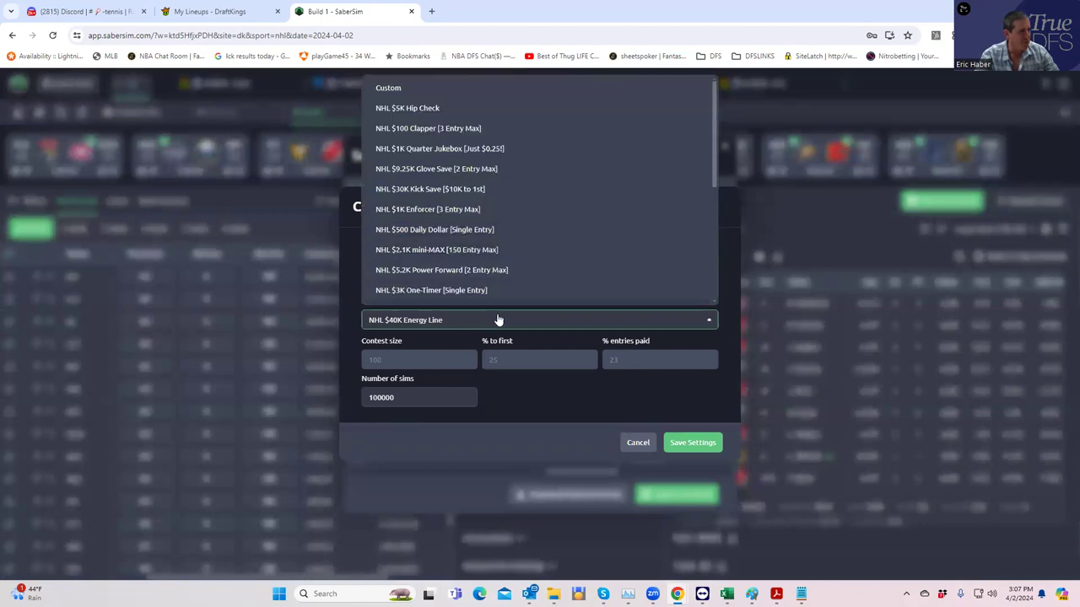
left_click(515, 404)
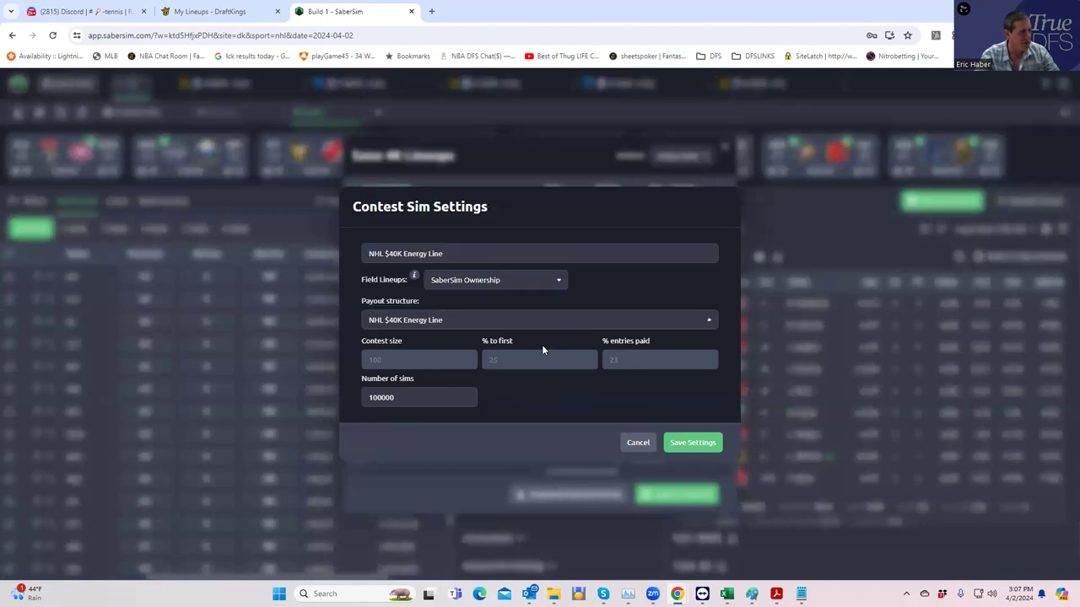
left_click(530, 285)
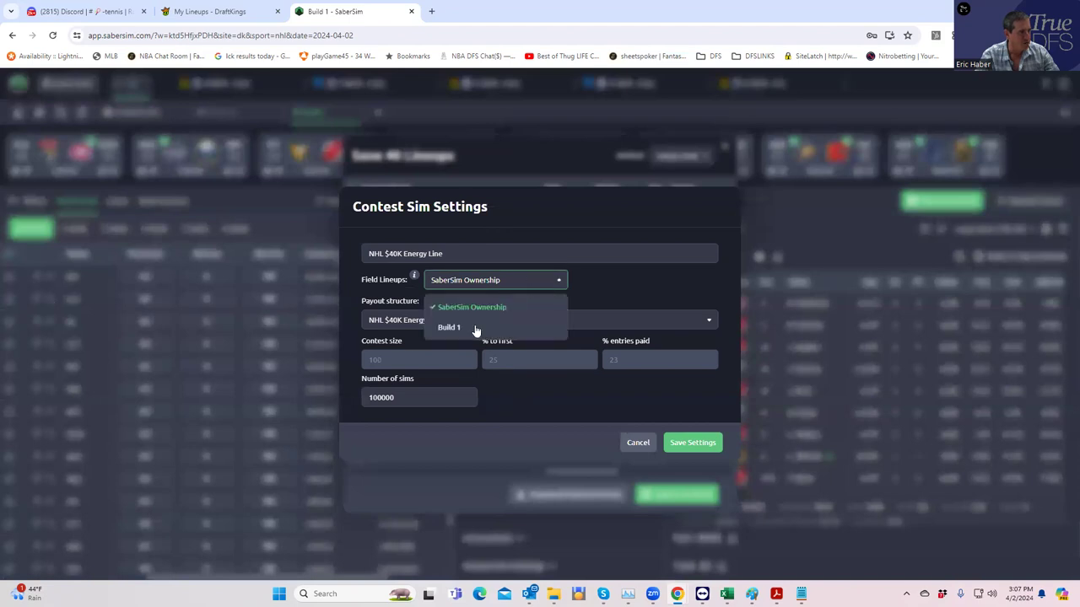
left_click(464, 331)
left_click(678, 438)
left_click(723, 150)
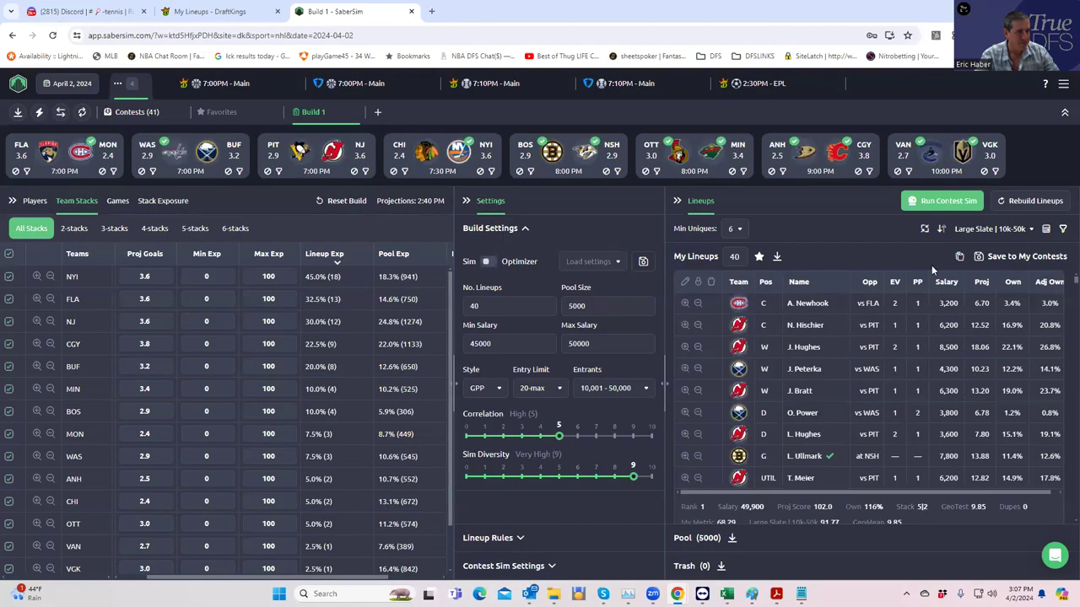
- Save the 40 lineups to the NHL $30K Kick Save contest, leaving out the $40K Energy Line
left_click(979, 258)
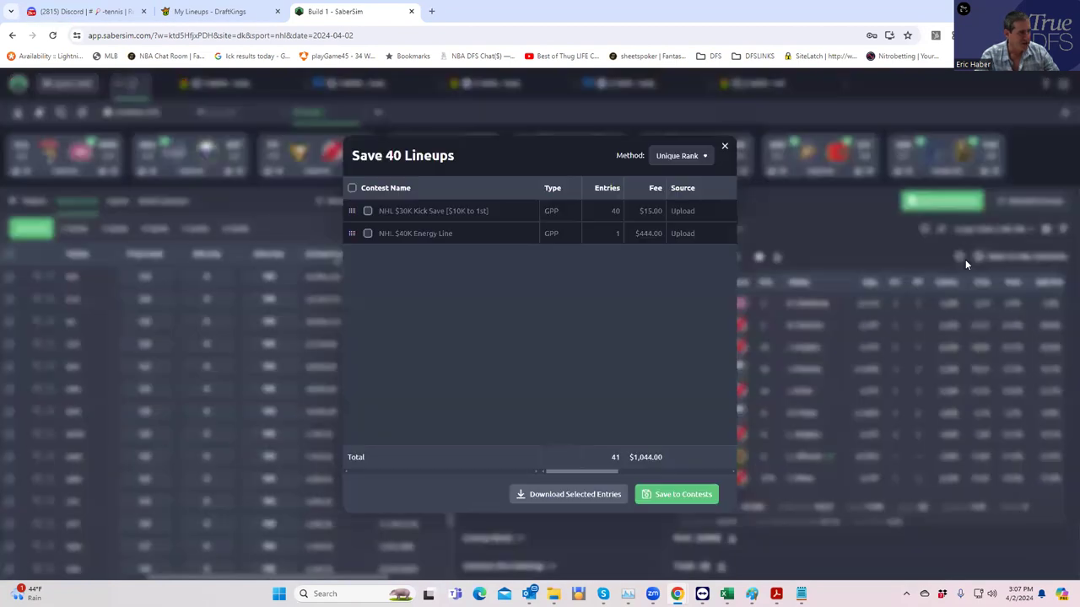
left_click(367, 234)
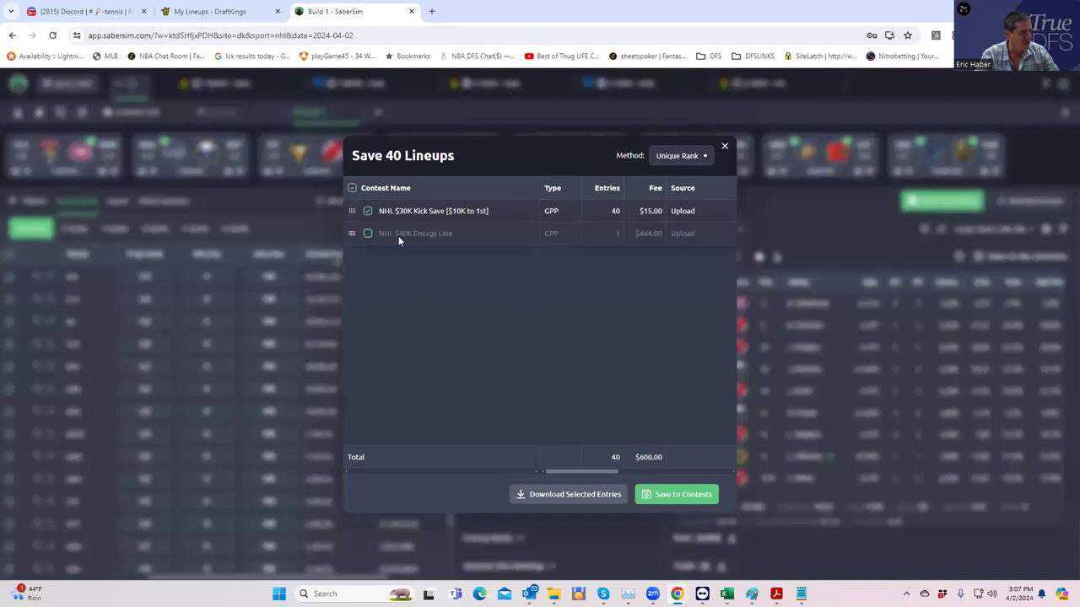
left_click(675, 494)
left_click(723, 147)
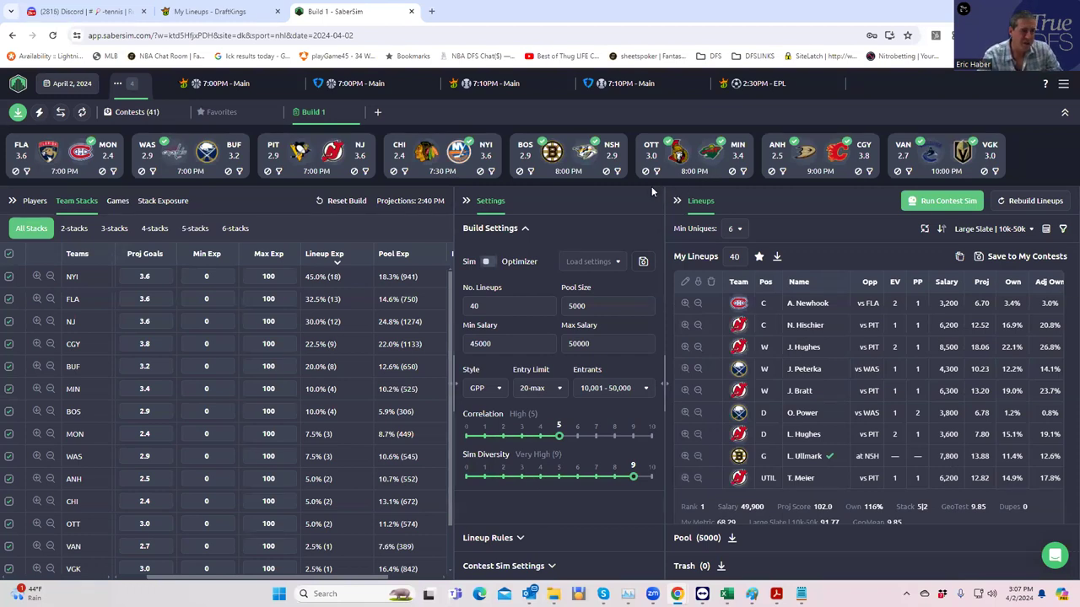
- Set Min Uniques to 1 and run the contest sim across all 40 lineups
left_click(732, 229)
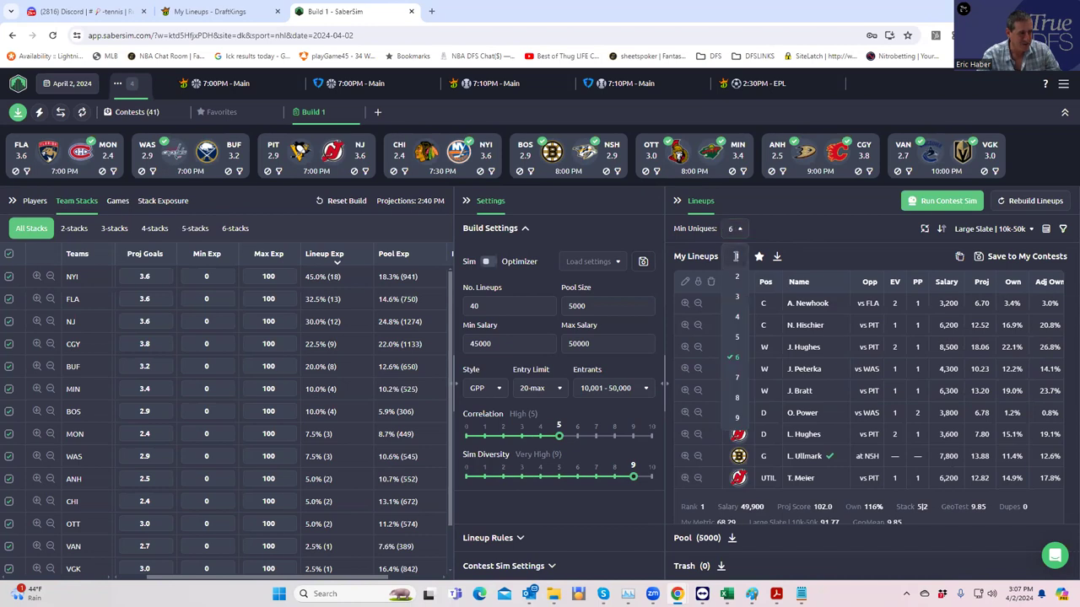
left_click(735, 254)
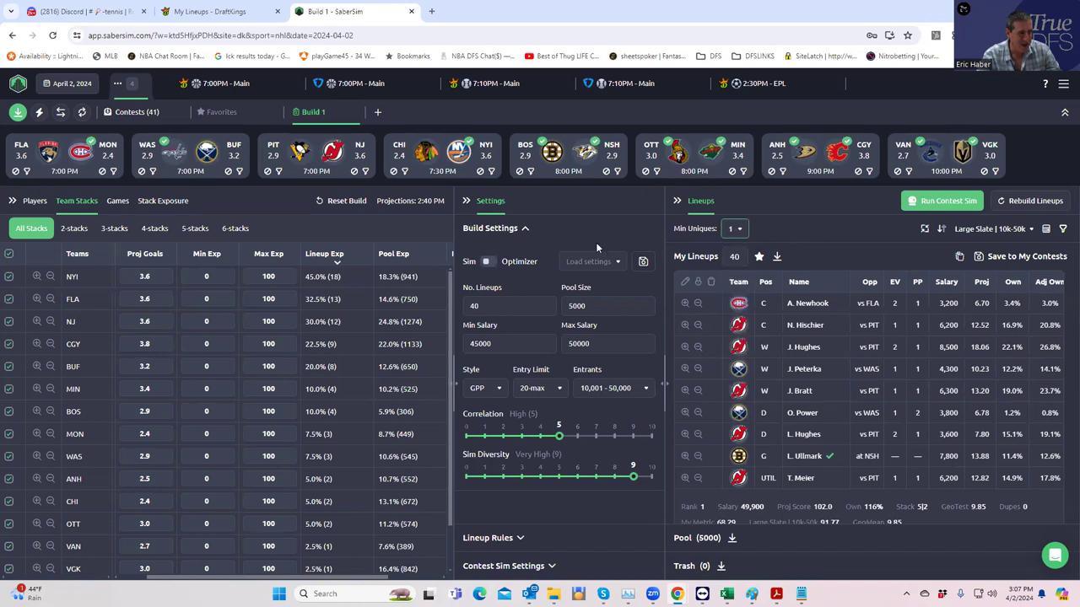
left_click(943, 201)
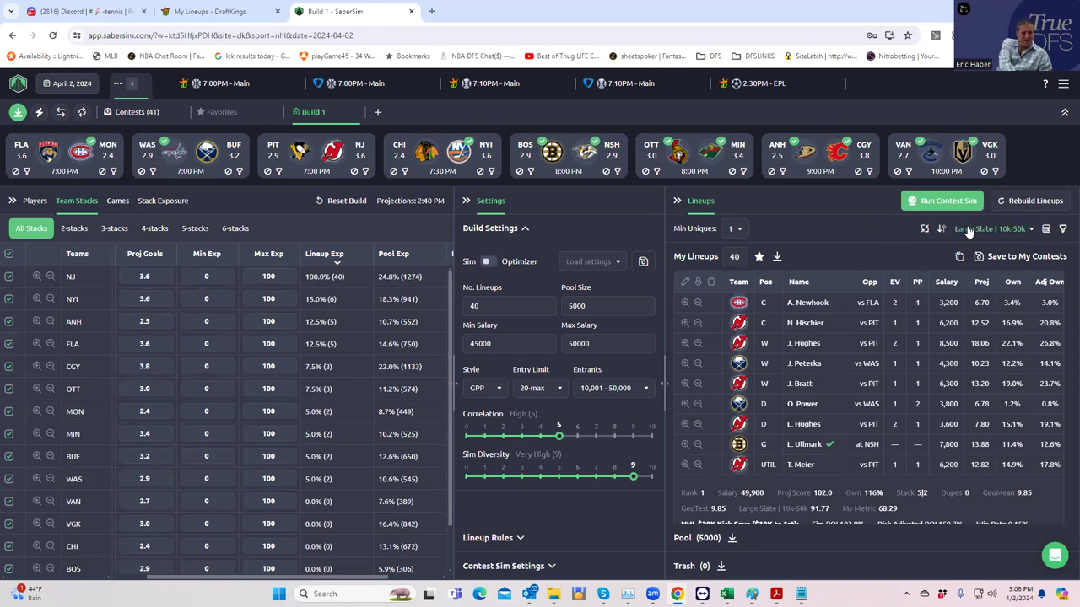
- Sort the lineups by NHL $30K Kick Save RAROI
left_click(1001, 231)
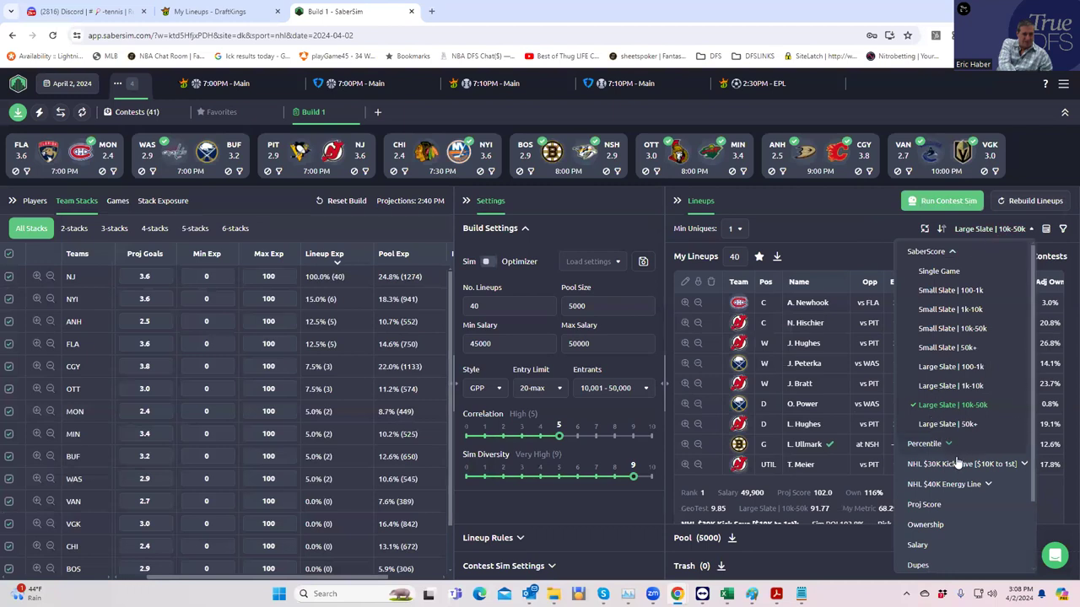
scroll(968, 467, "down", 1)
left_click(937, 401)
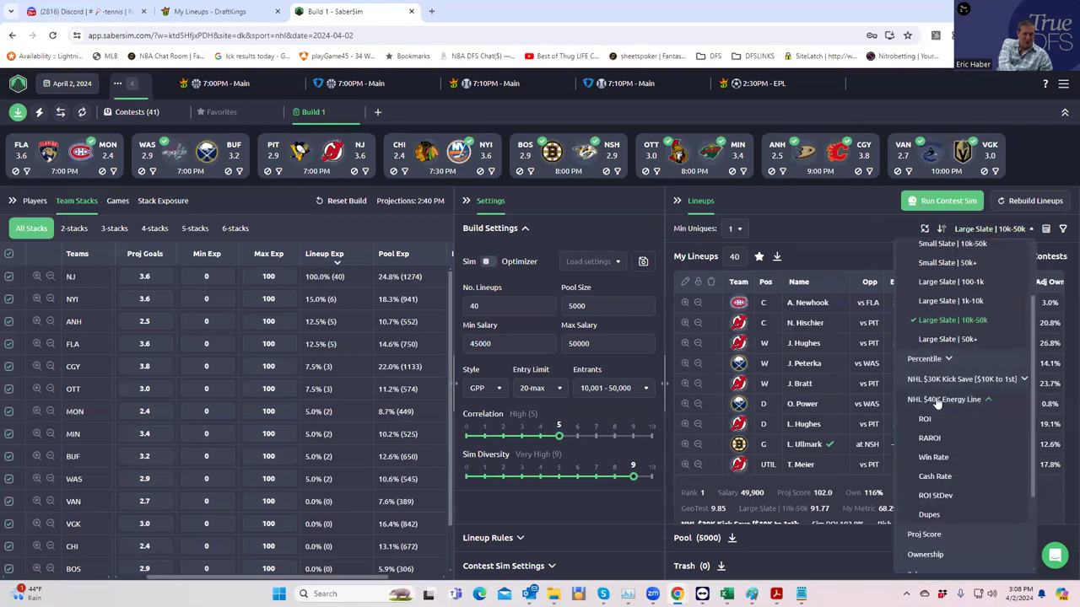
left_click(956, 384)
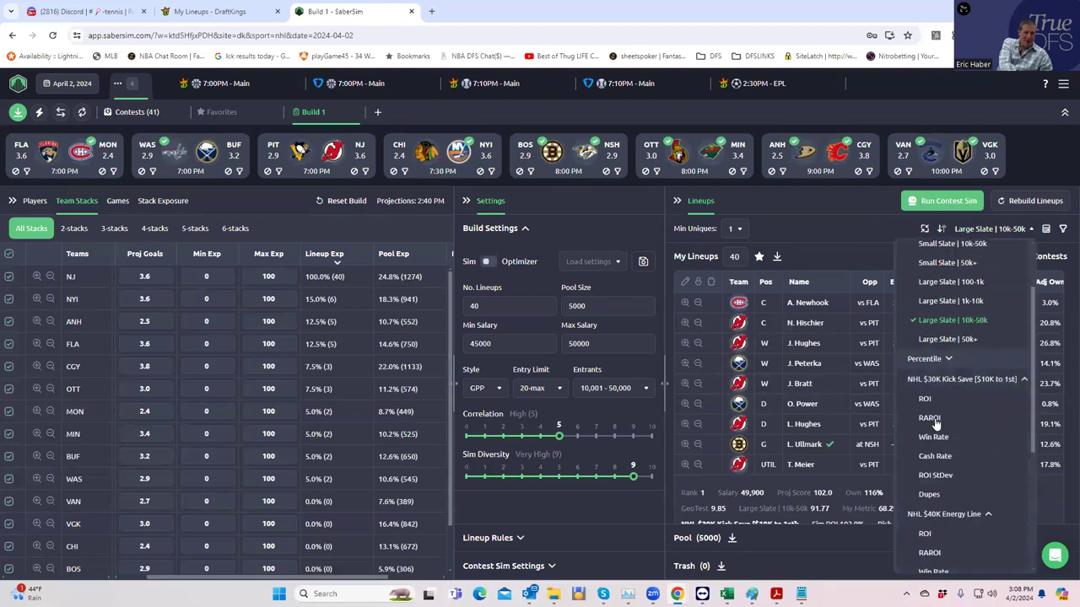
left_click(929, 418)
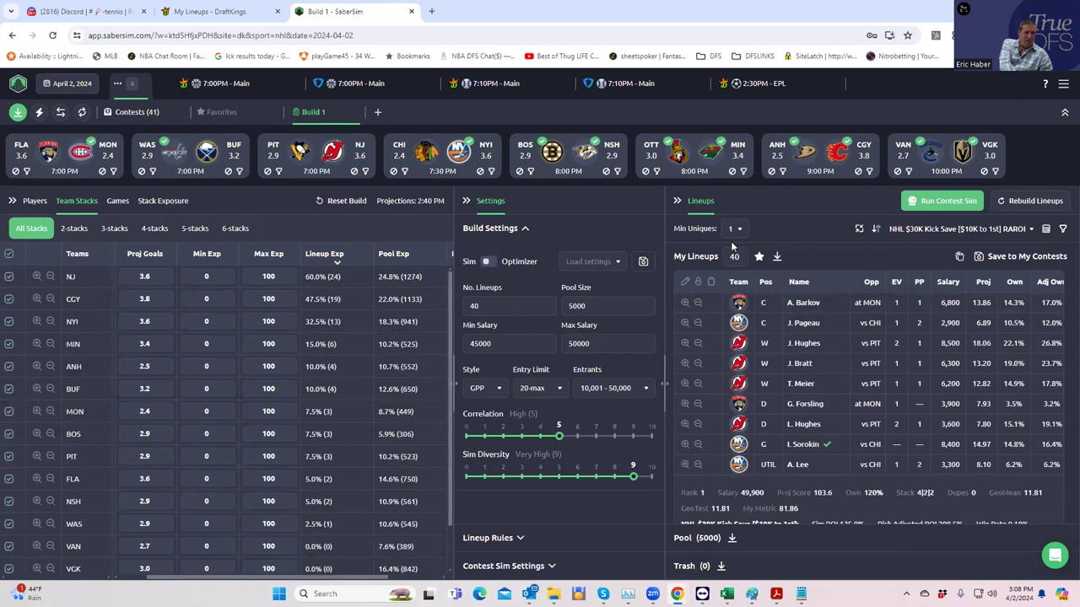
- Set Min Uniques to 2 and view the Stack Exposure breakdown
left_click(734, 229)
left_click(733, 281)
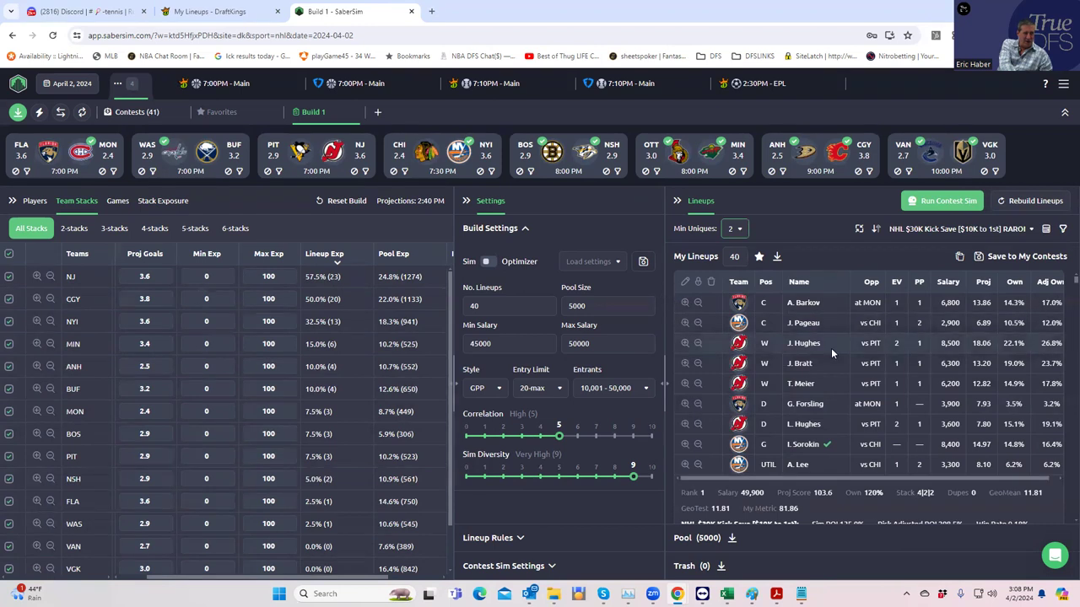
left_click(173, 203)
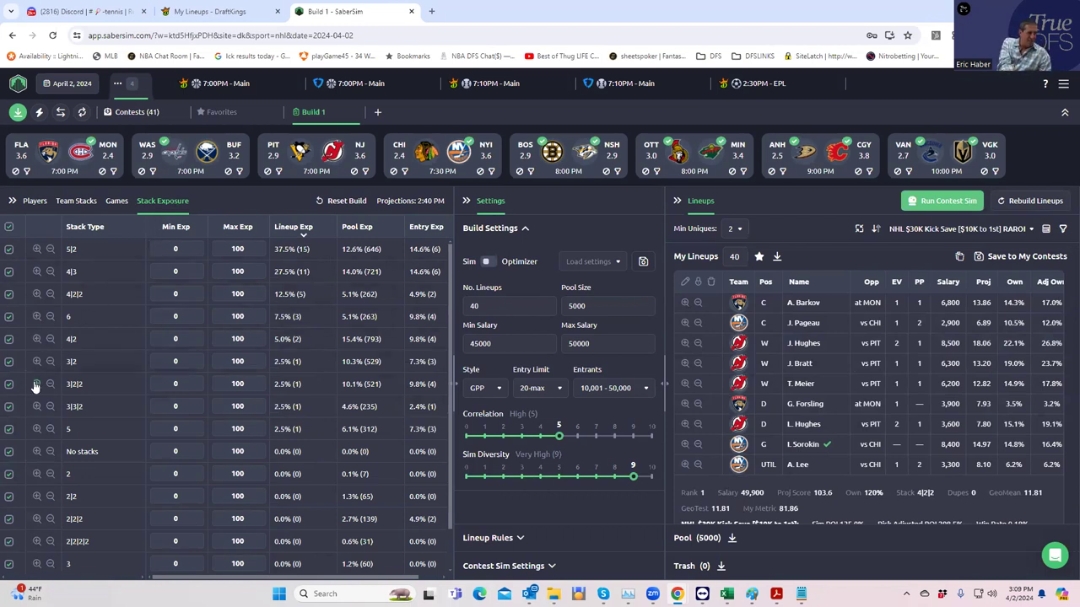
- Exclude the 3|2, 3|3|2, 5, 3|2|2, 4|2 and 4|2|2 stacks, apply, and revisit Team Stacks
left_click(9, 363)
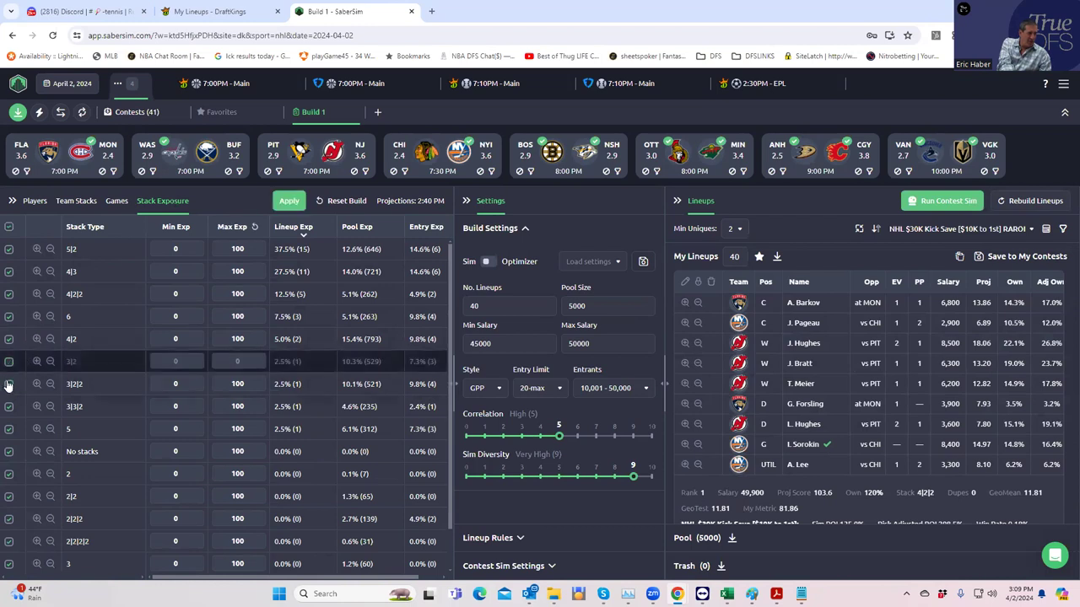
left_click(8, 407)
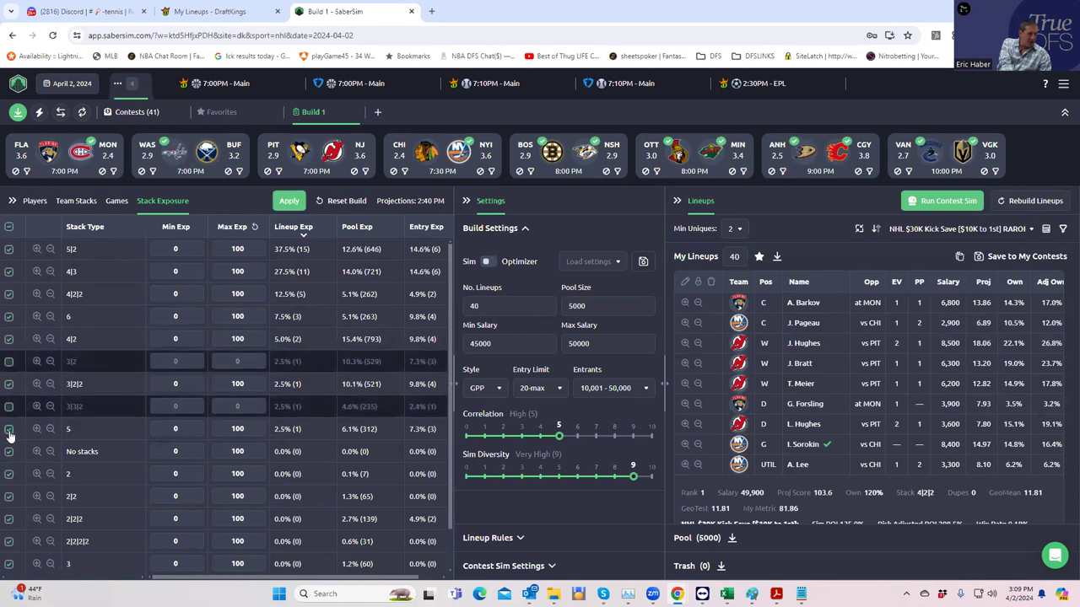
left_click(10, 430)
left_click(10, 386)
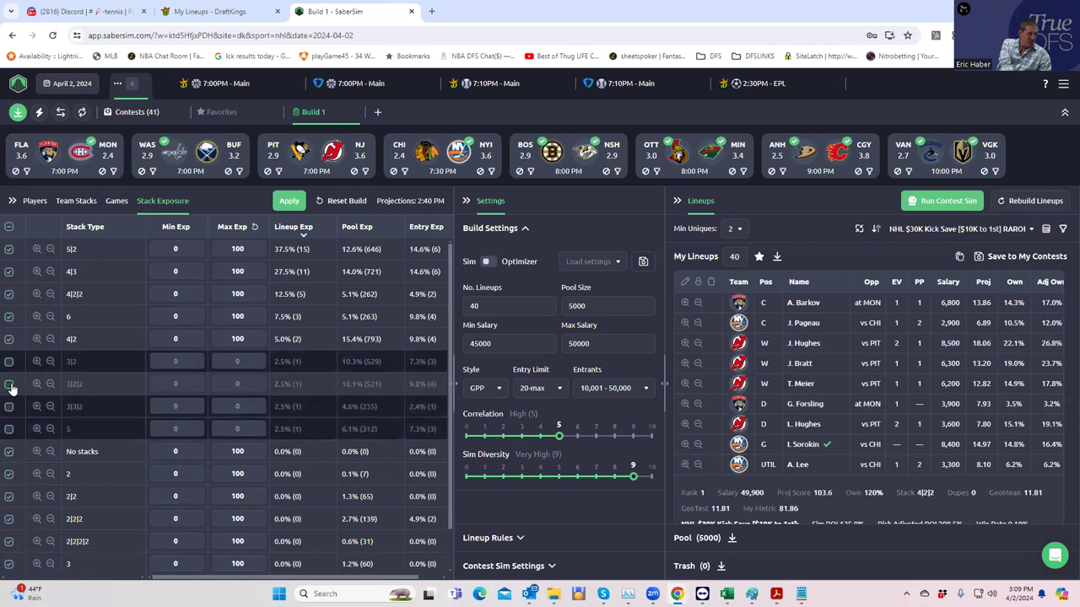
left_click(8, 339)
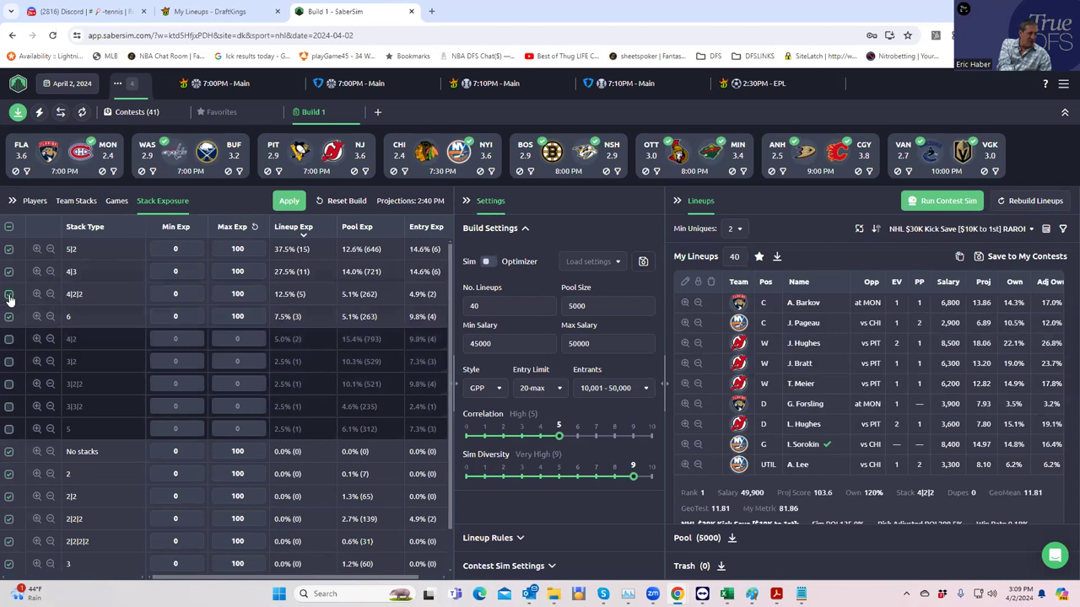
left_click(9, 297)
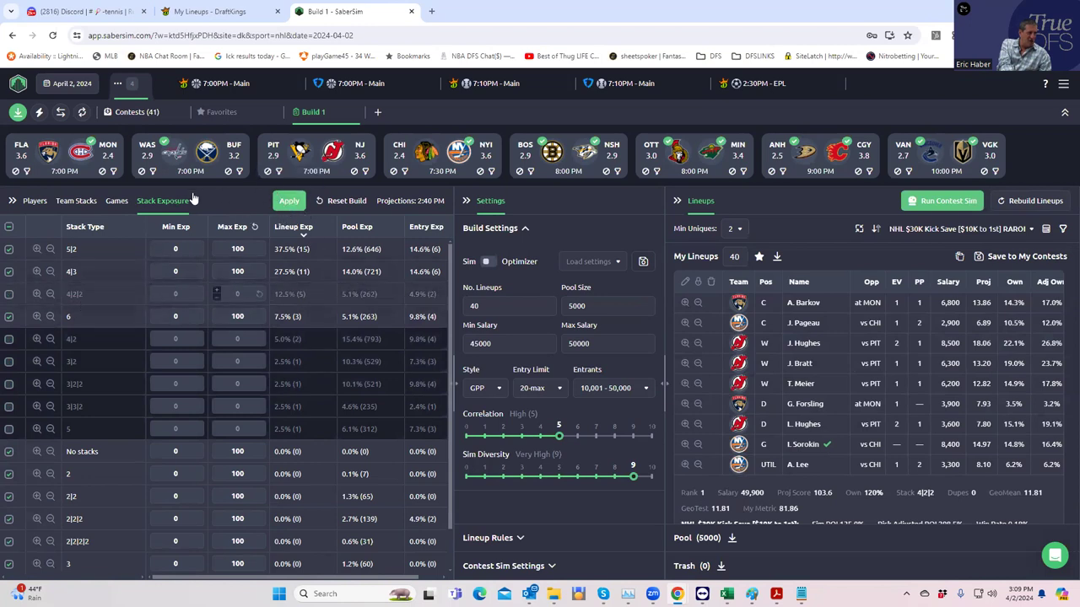
left_click(291, 200)
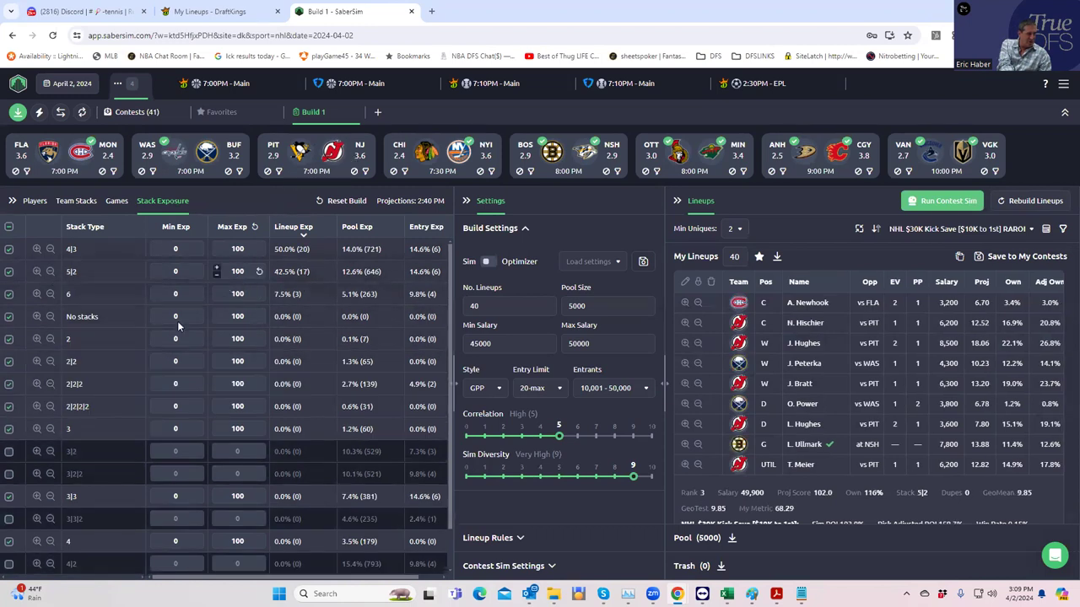
left_click(81, 205)
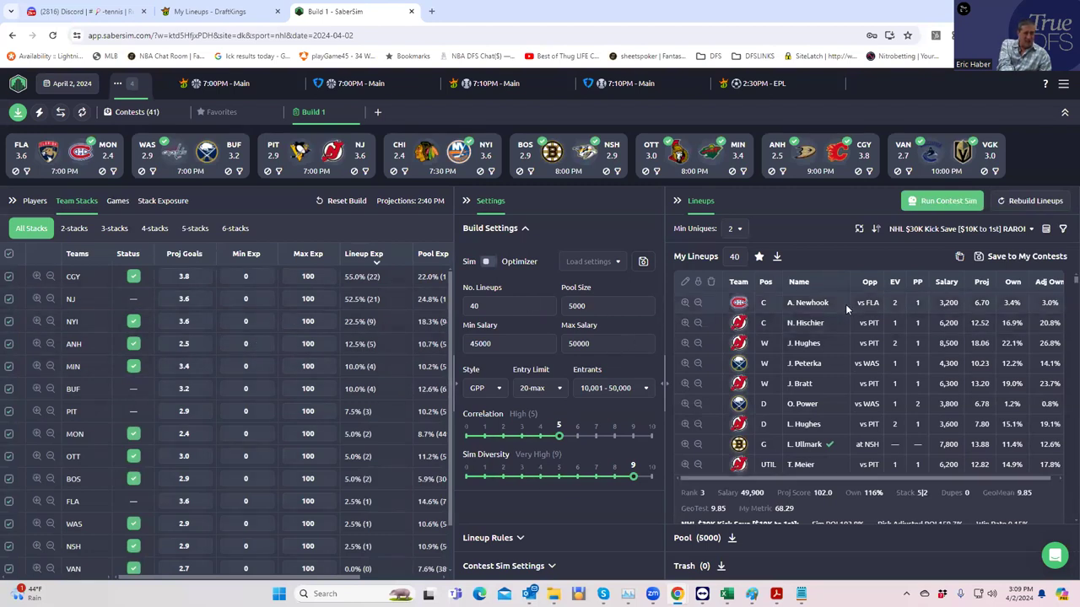
- Save the 40 lineups to the $30K Kick Save contest, then sort by $40K Energy Line RAROI
left_click(980, 258)
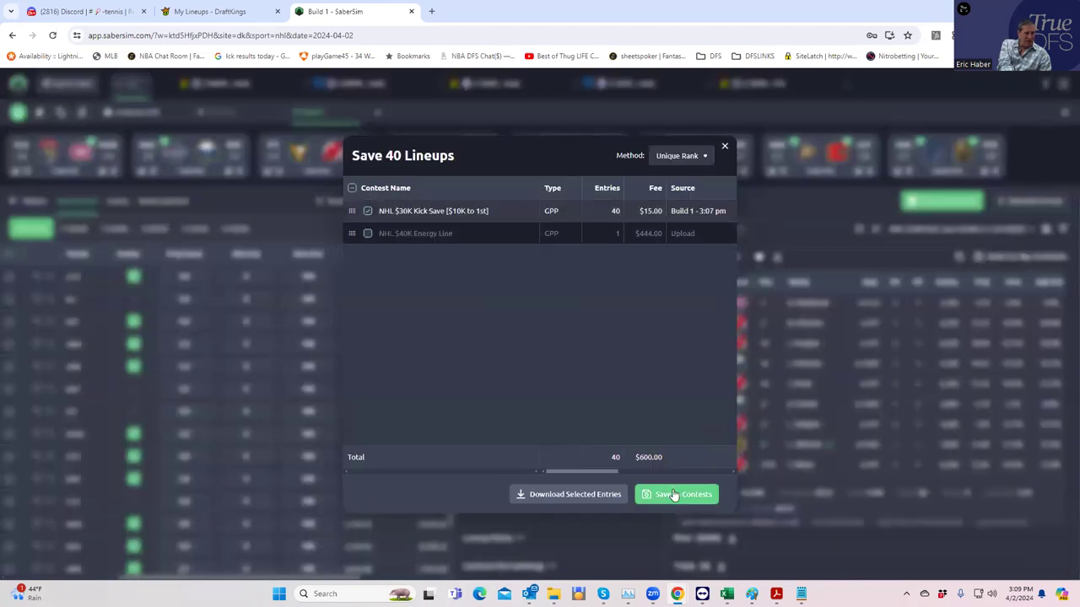
left_click(724, 148)
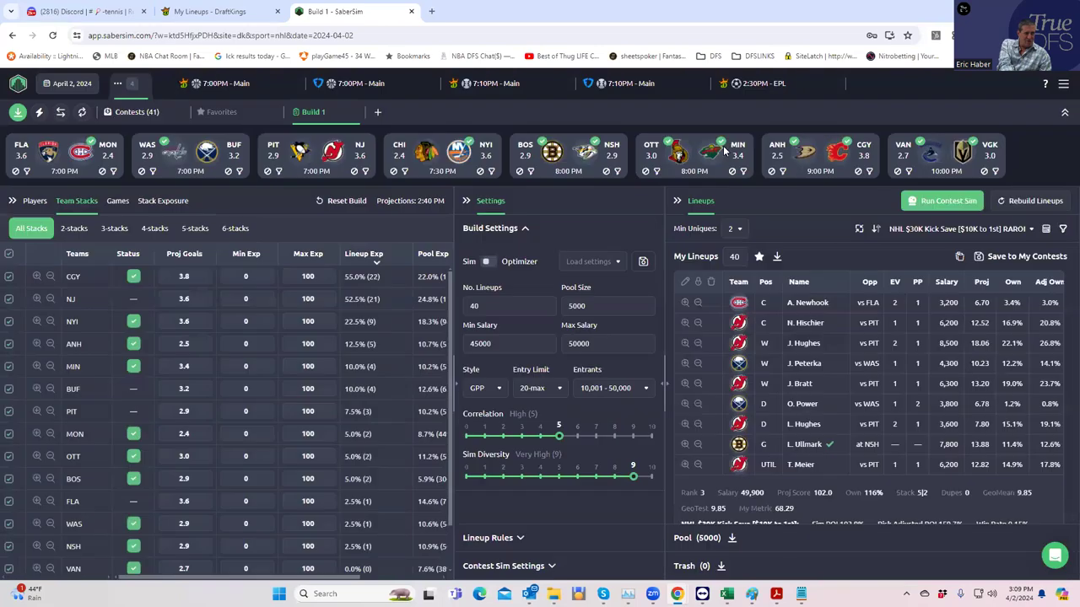
left_click(918, 231)
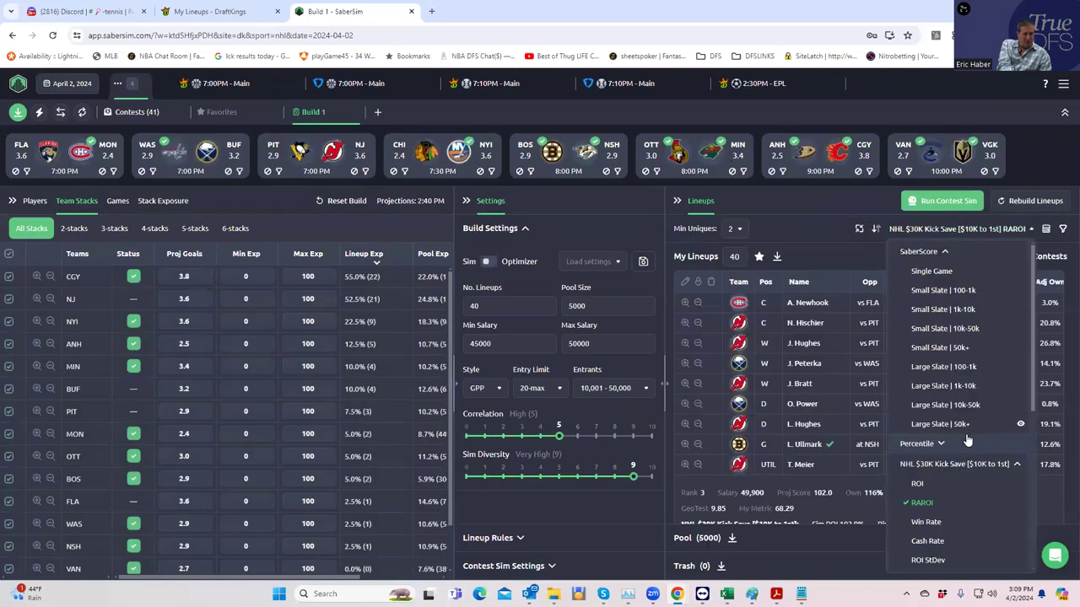
scroll(956, 447, "down", 3)
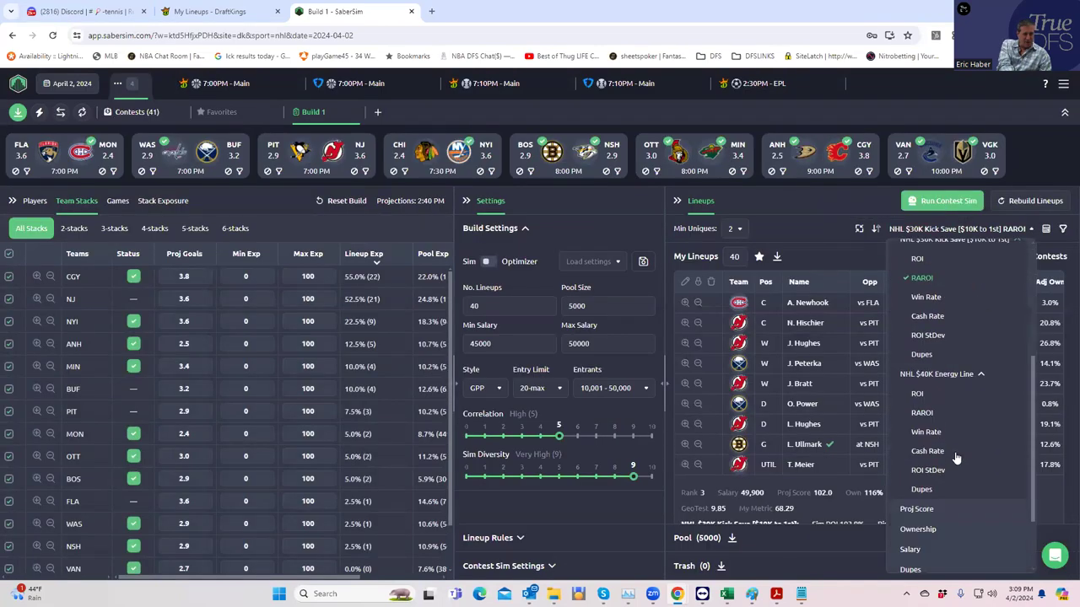
left_click(922, 412)
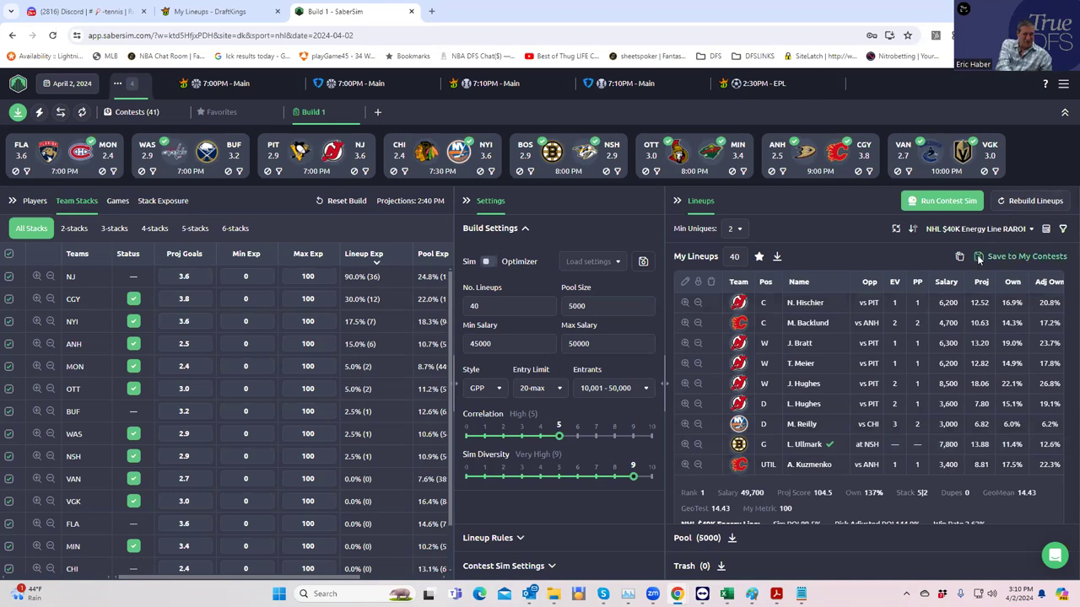
- Save the lineups to only the NHL $40K Energy Line contest
left_click(979, 258)
left_click(368, 211)
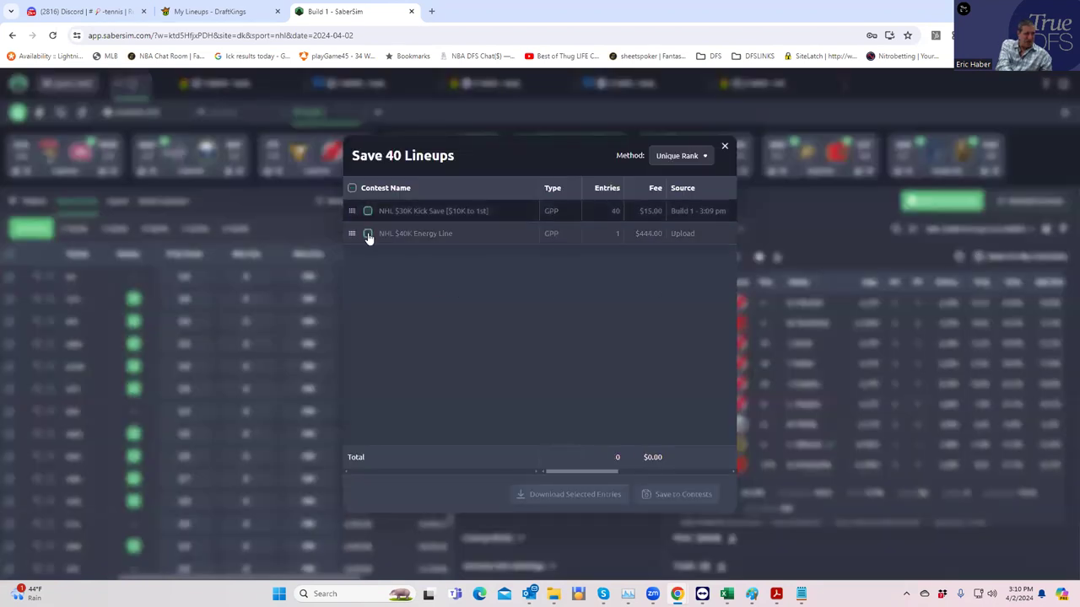
left_click(368, 234)
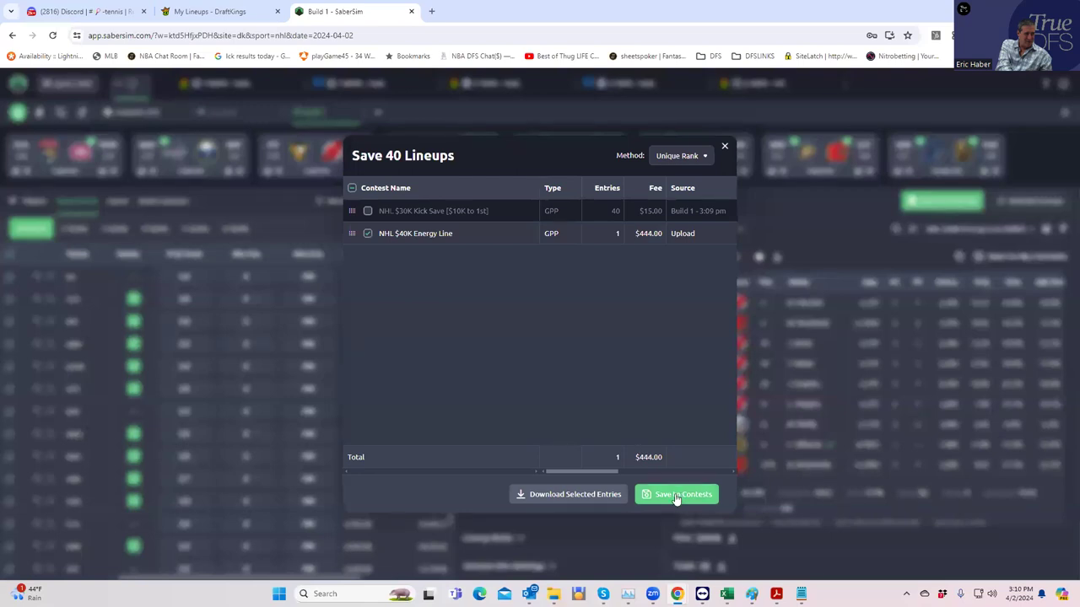
left_click(724, 146)
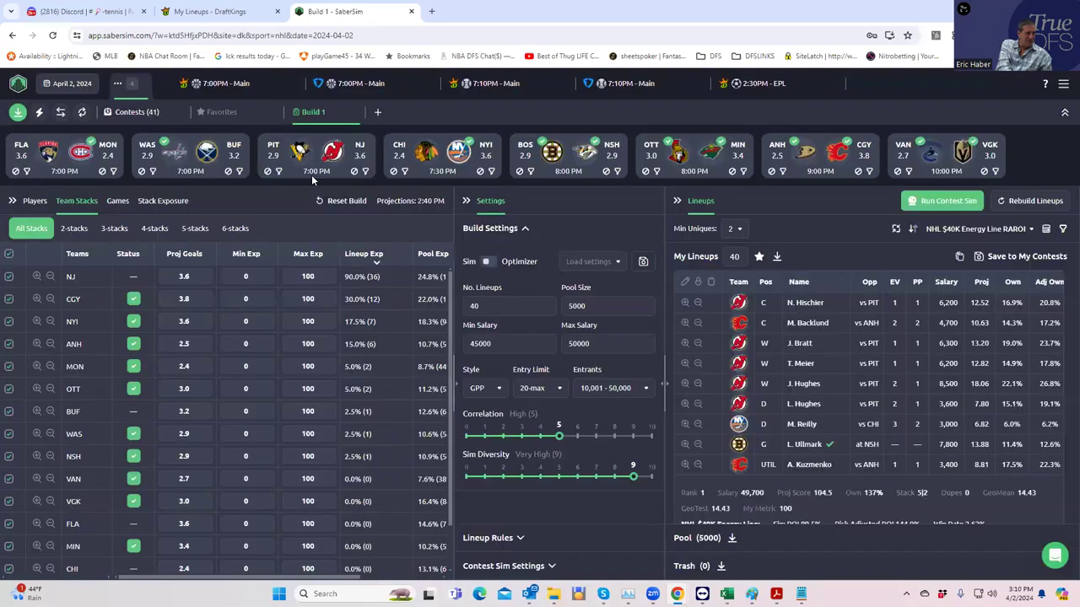
- Export the entries CSV and upload entries_dk_nhl_2024-04-02_700pm_main to DraftKings, updating 41/41 entries
left_click(17, 112)
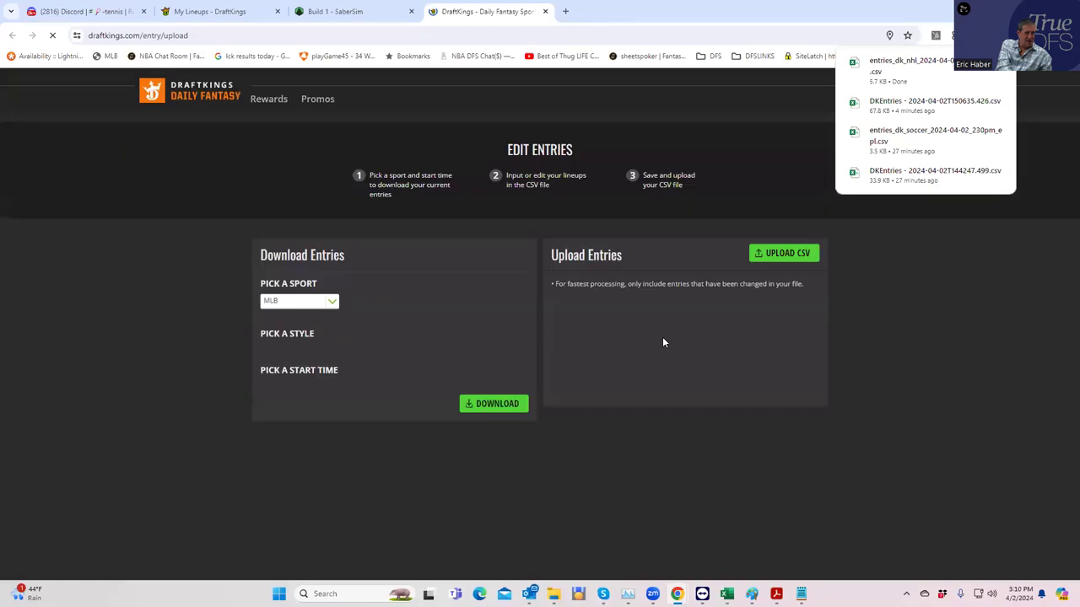
left_click(774, 255)
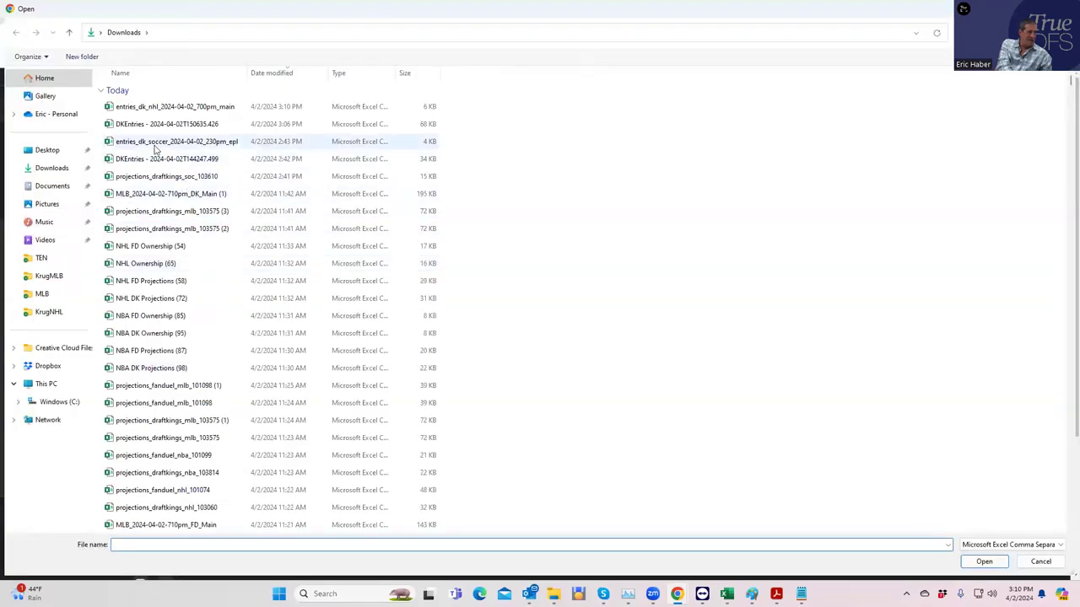
left_click(152, 108)
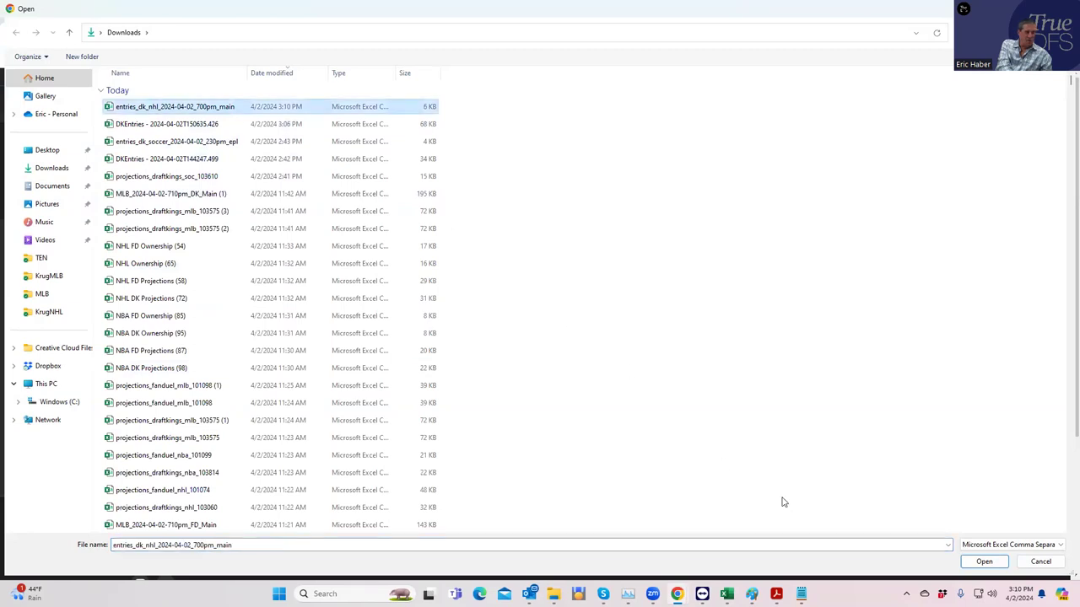
left_click(991, 563)
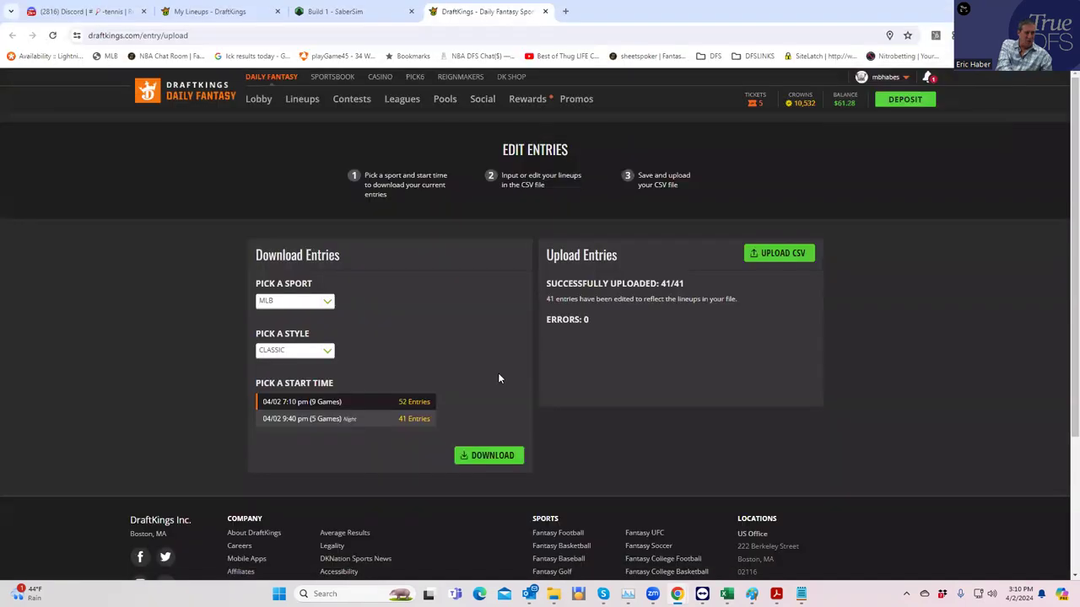